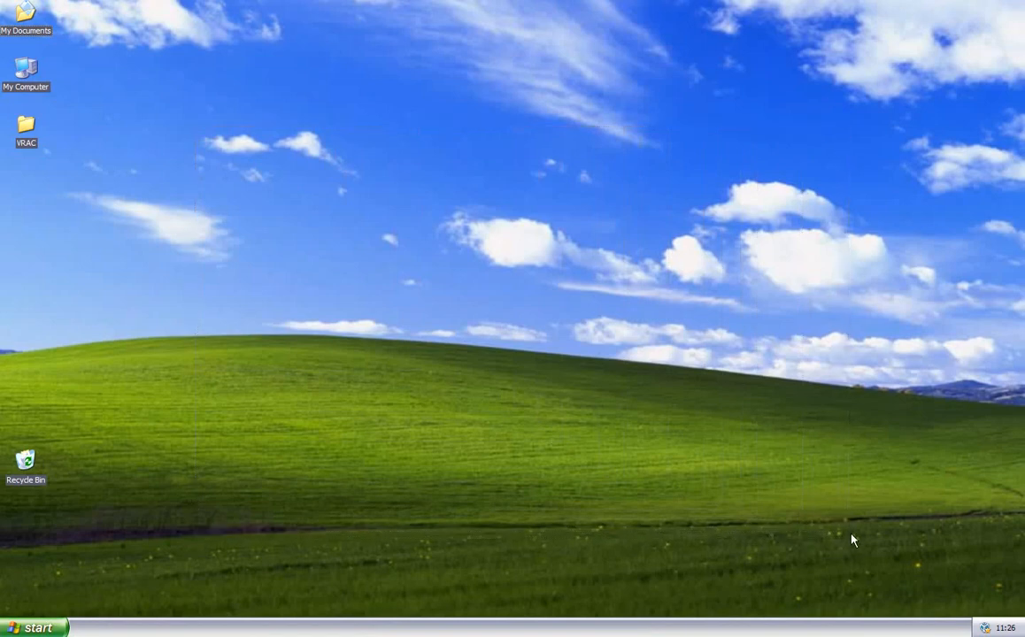
Open My Computer on the Windows XP desktop and switch its contents to the Icons view
left_click_drag(182, 106, 133, 46)
double_click(31, 78)
left_click_drag(421, 115, 322, 82)
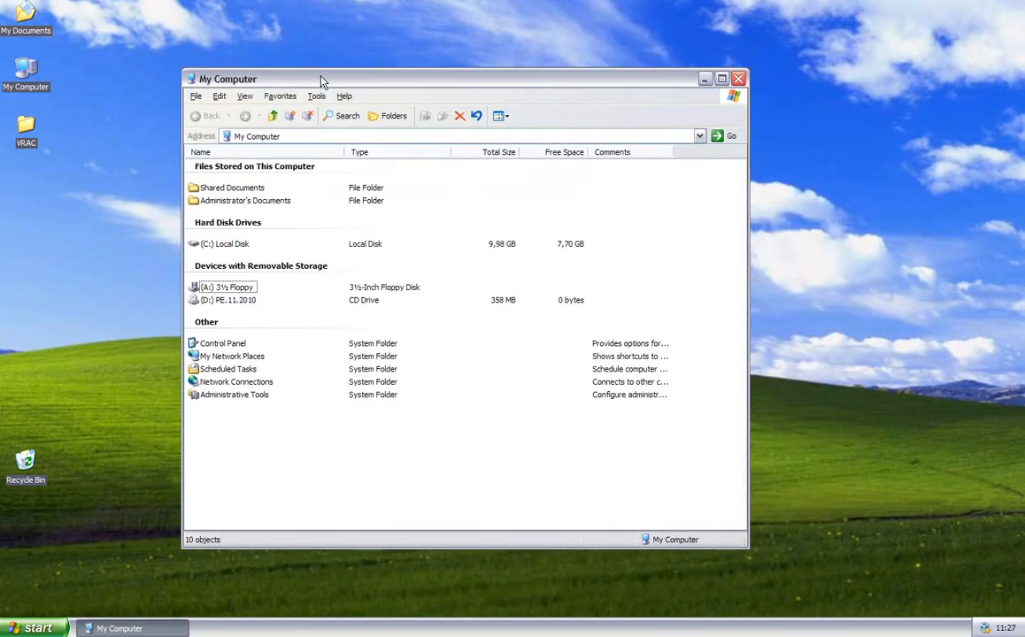
left_click(246, 96)
left_click(267, 183)
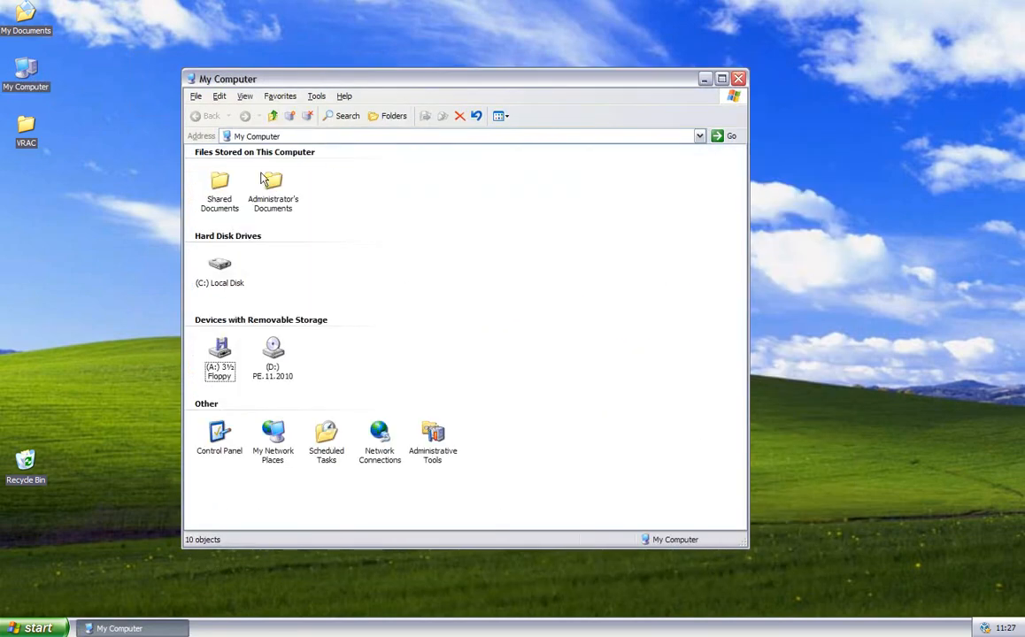
Move the My Computer window around the desktop and close it
left_click_drag(329, 86, 484, 89)
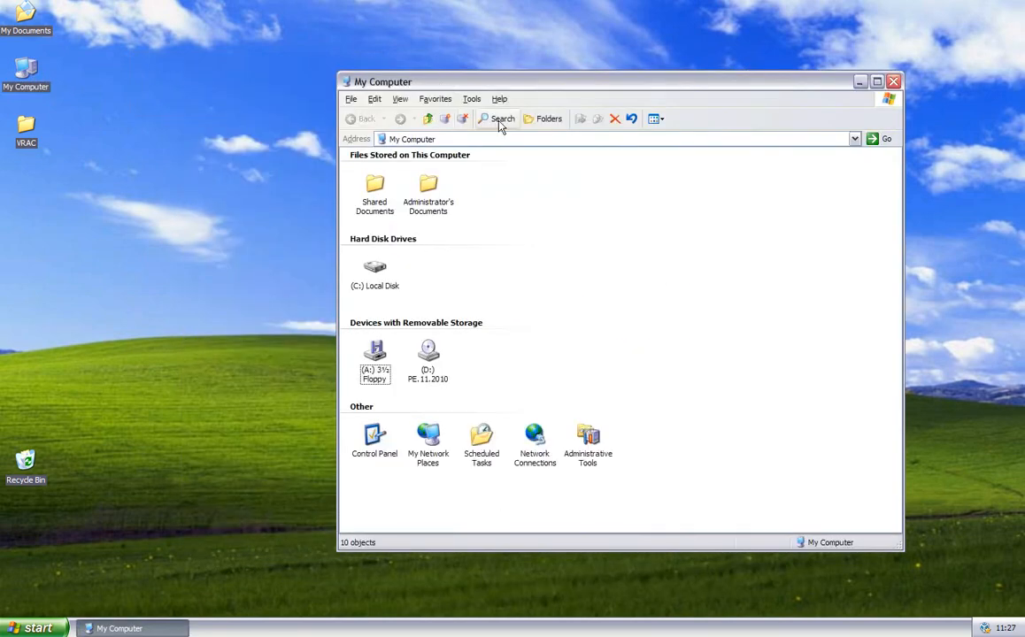
left_click_drag(714, 74, 473, 90)
left_click_drag(715, 467, 719, 556)
left_click(713, 82)
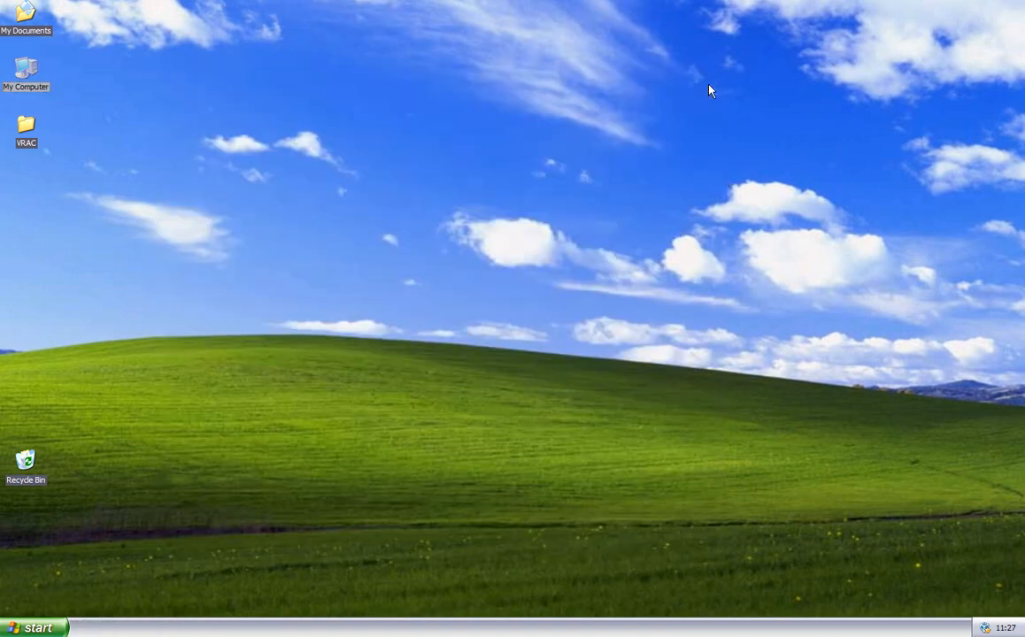
Take the Windows XP virtual machine out of full screen and restore it as a floating window on the host desktop
key("ctrl+f")
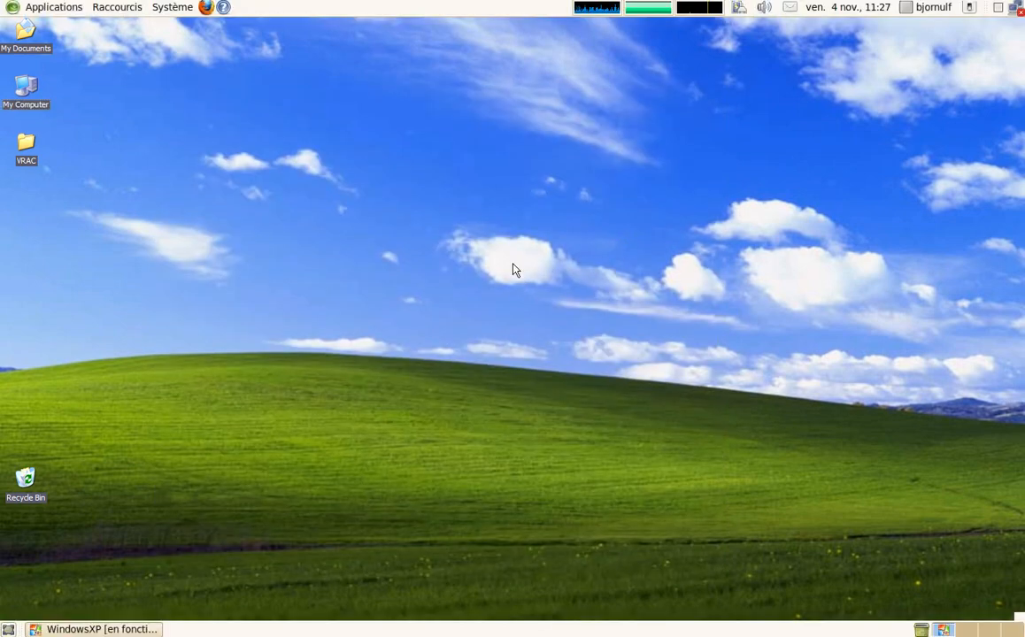
double_click(377, 24)
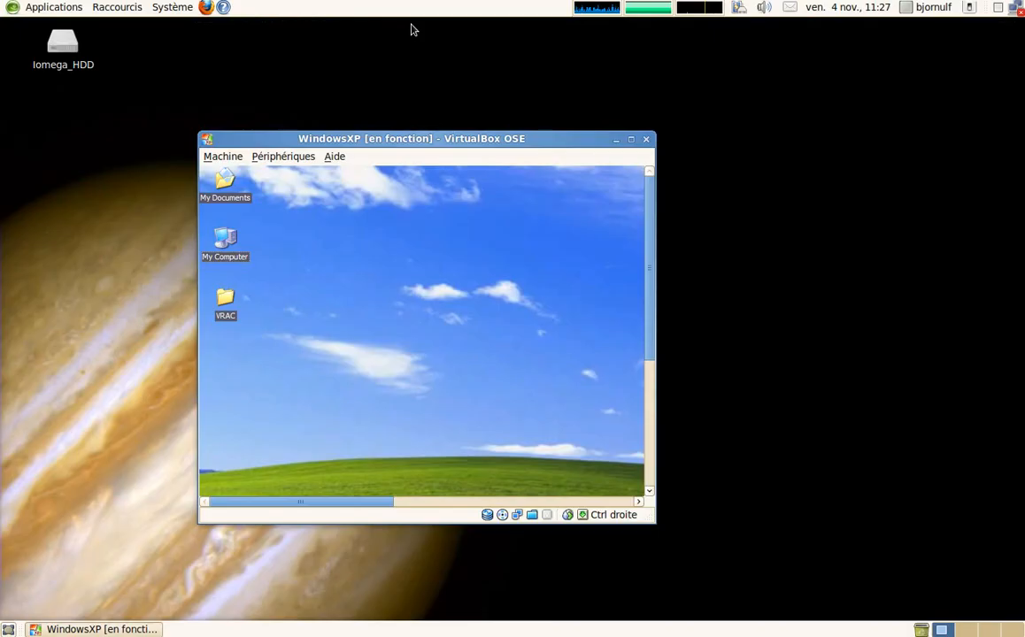
left_click_drag(381, 140, 667, 93)
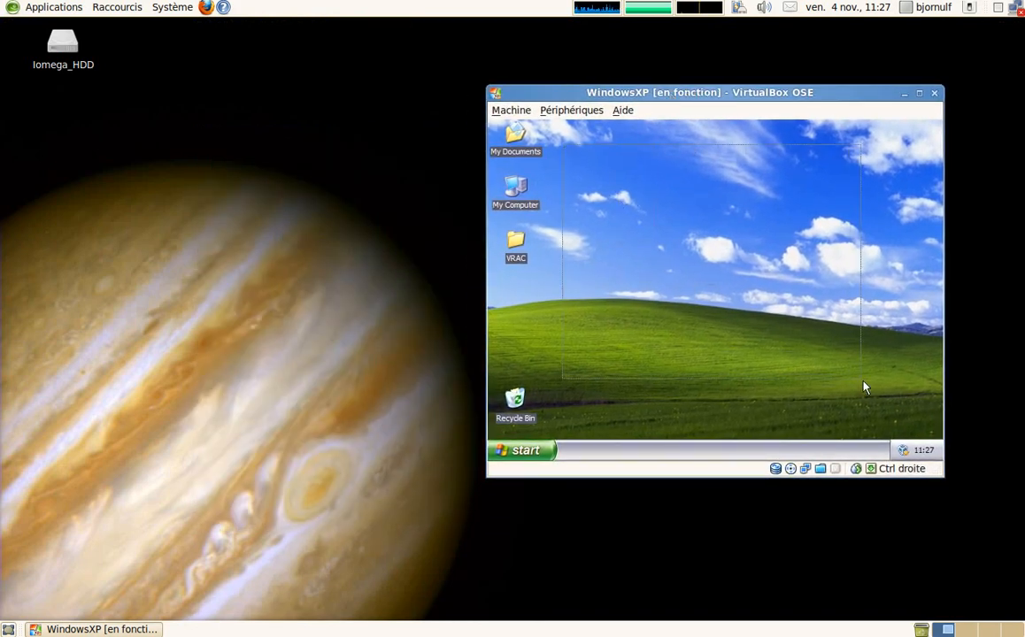
left_click_drag(103, 187, 294, 459)
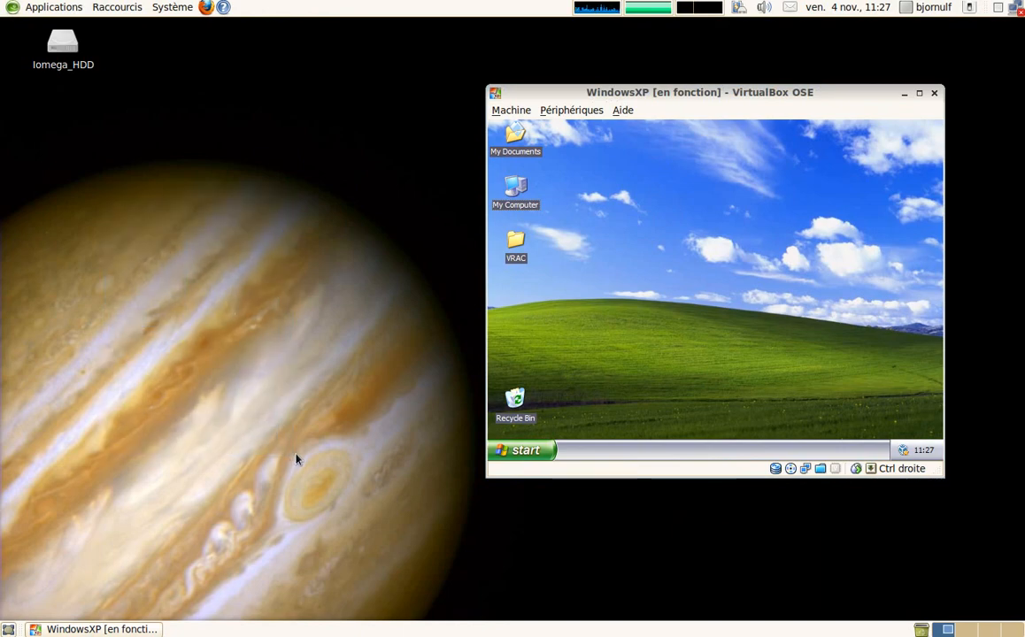
left_click_drag(561, 96, 506, 110)
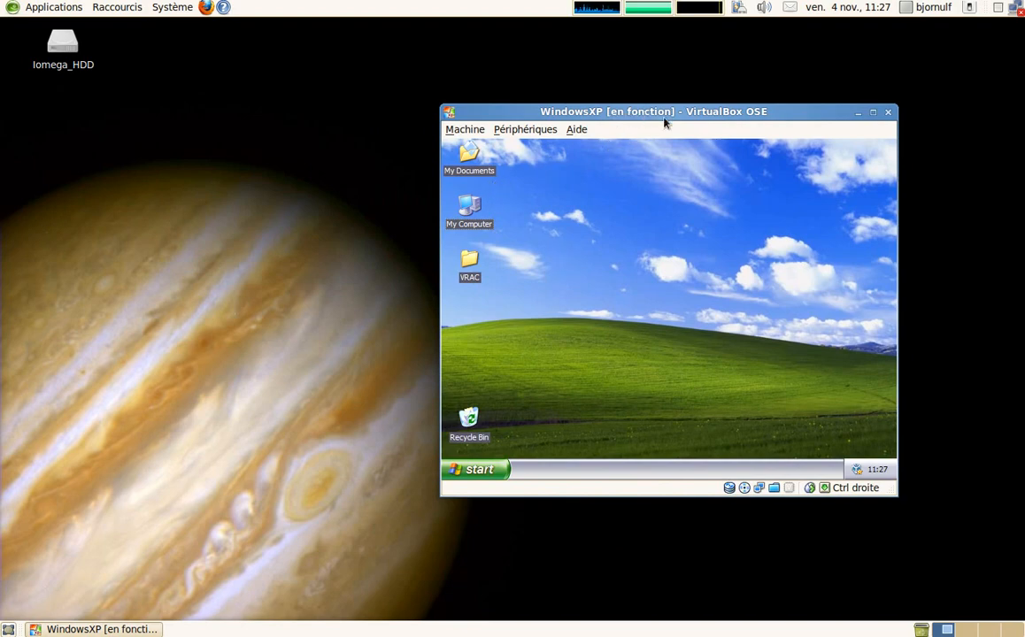
left_click_drag(664, 123, 680, 107)
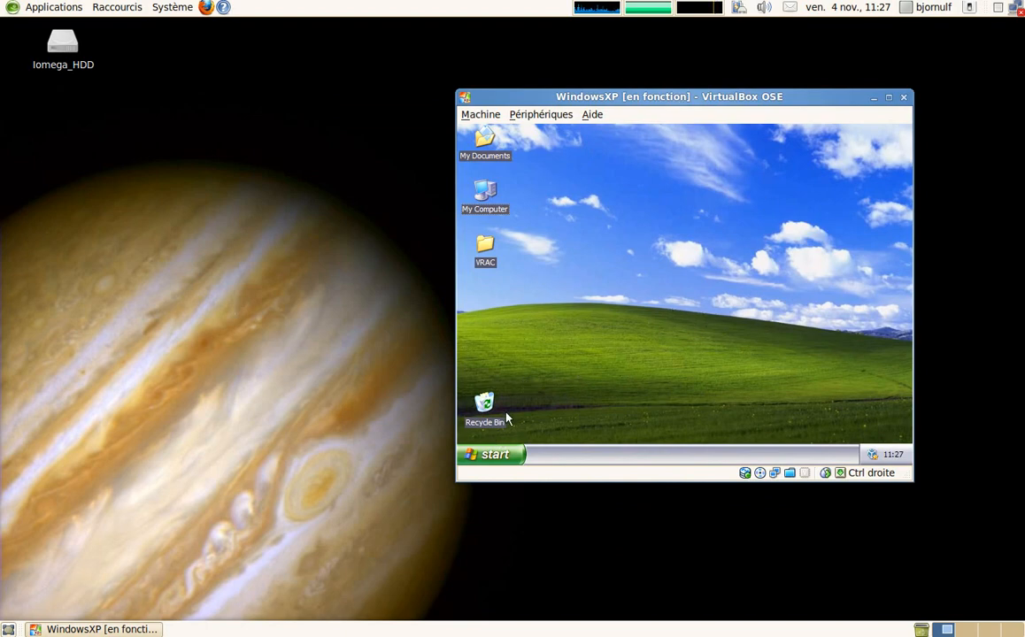
Open My Computer inside the virtual machine and maximize its window
left_click(491, 454)
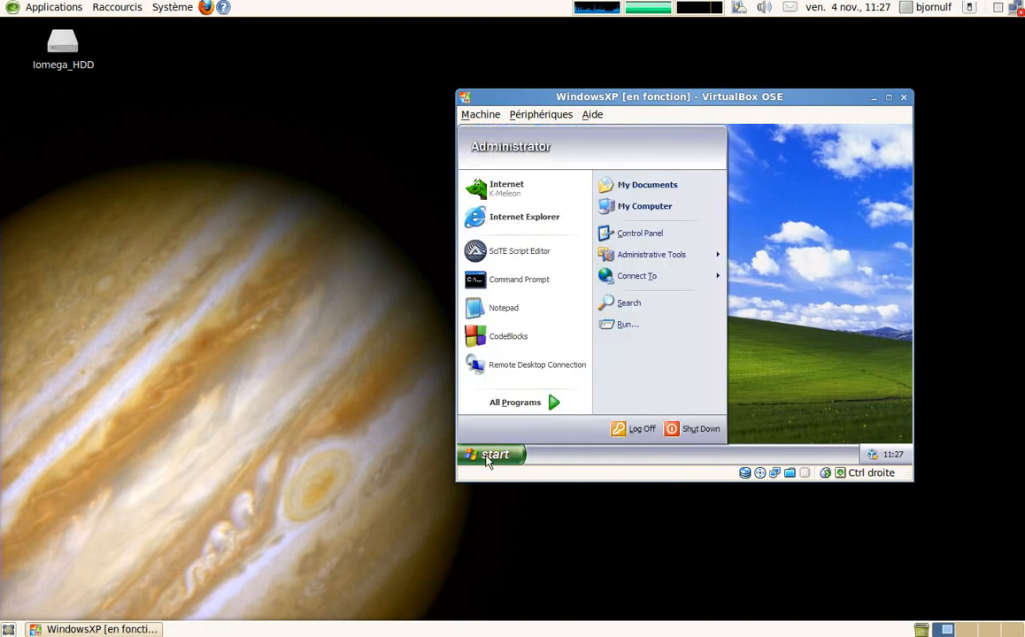
left_click(490, 456)
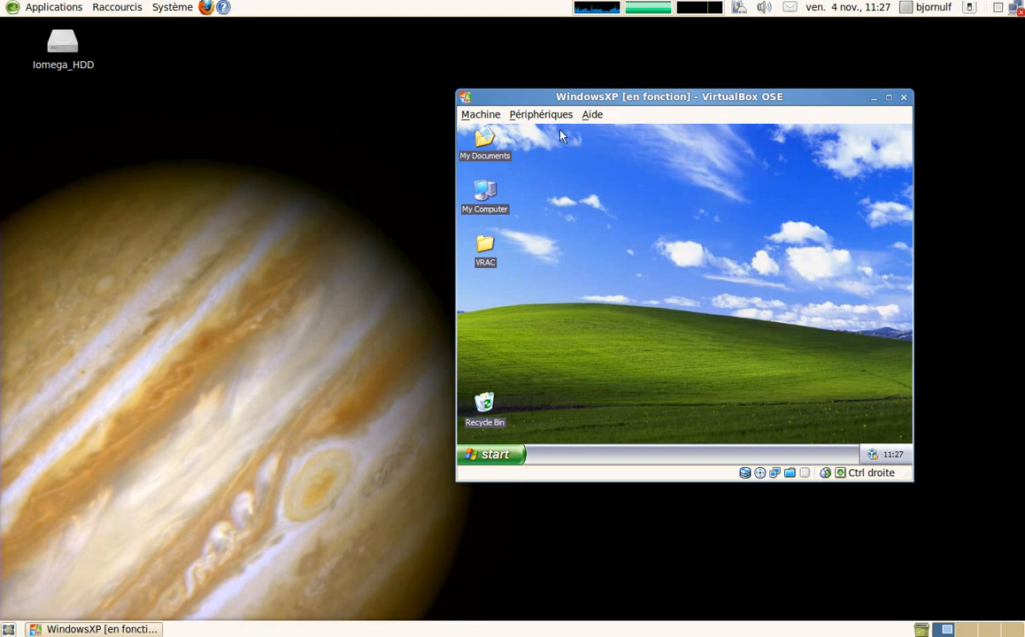
left_click(492, 454)
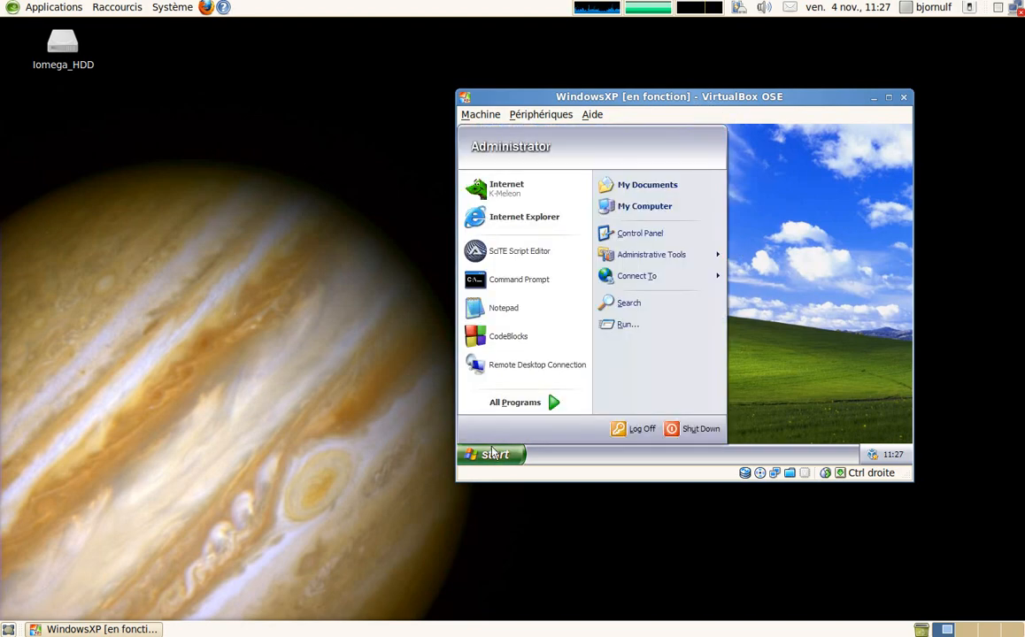
left_click(655, 212)
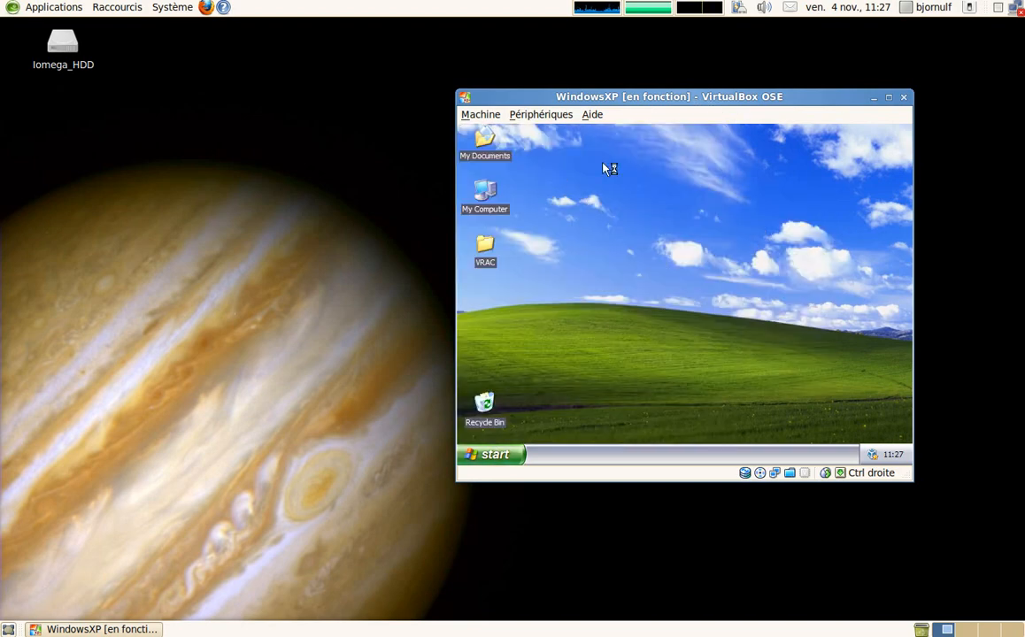
double_click(648, 156)
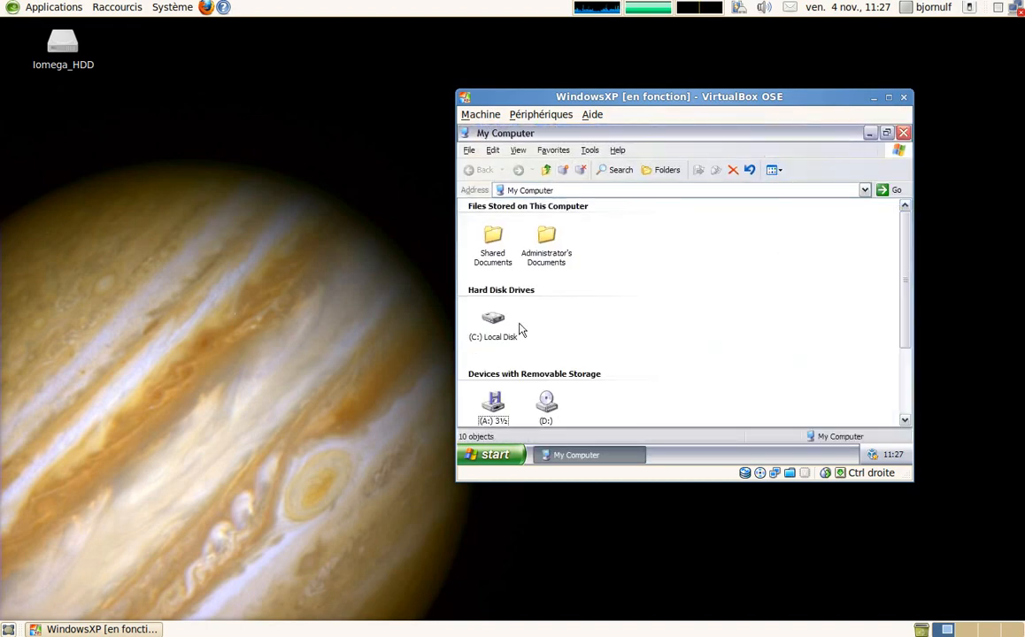
Look through the drives and system folders in My Computer and close the window
left_click(516, 329)
scroll(613, 388, "down", 2)
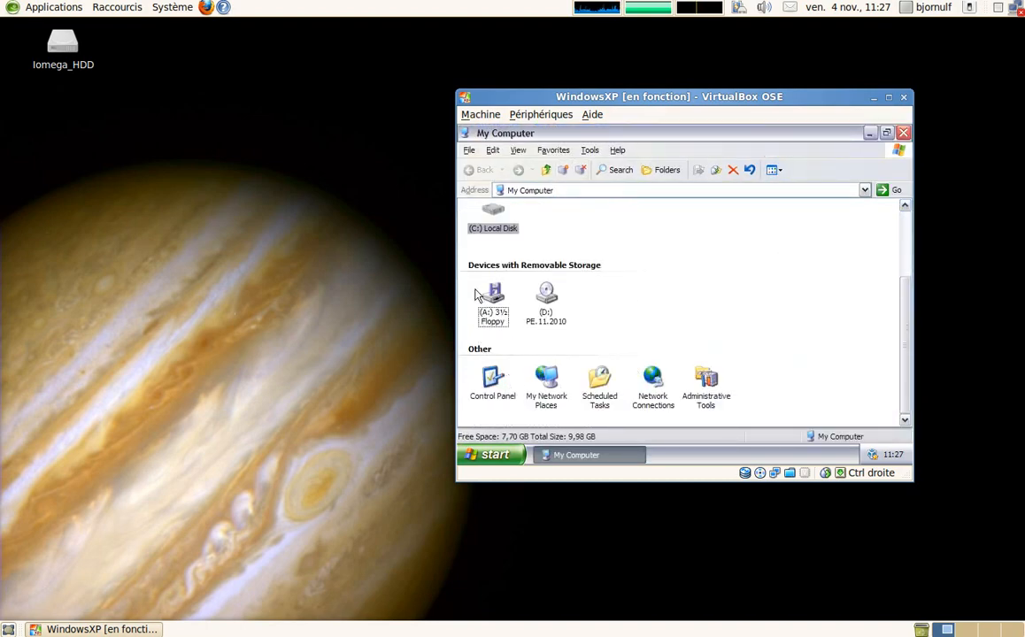
left_click(485, 294)
left_click_drag(586, 287, 518, 334)
mouse_move(517, 335)
left_mouse_down()
mouse_move(578, 272)
mouse_move(530, 335)
left_mouse_up()
left_click(531, 341)
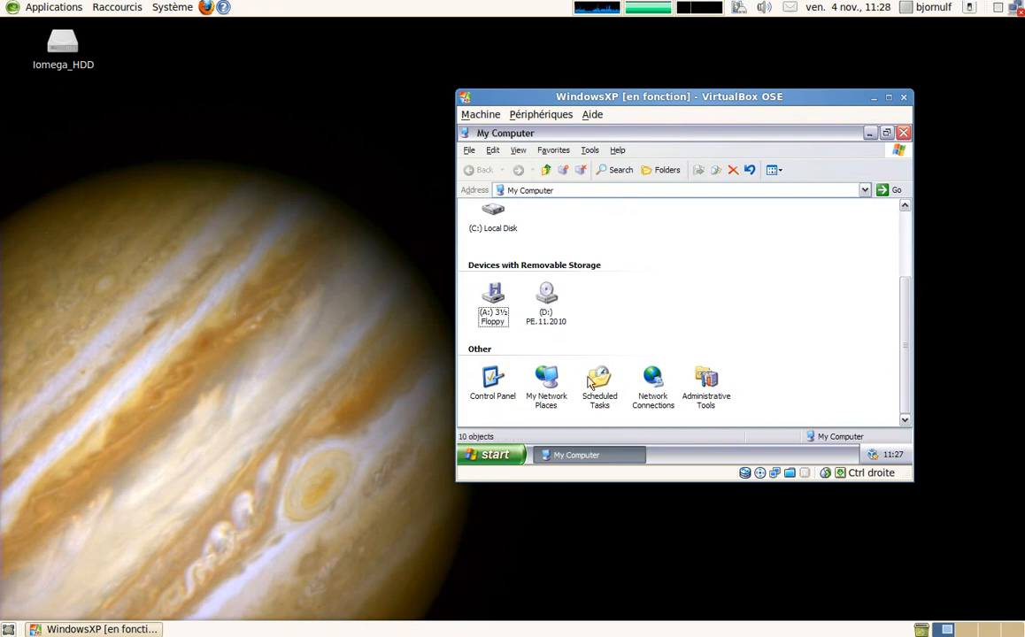
scroll(667, 318, "up", 2)
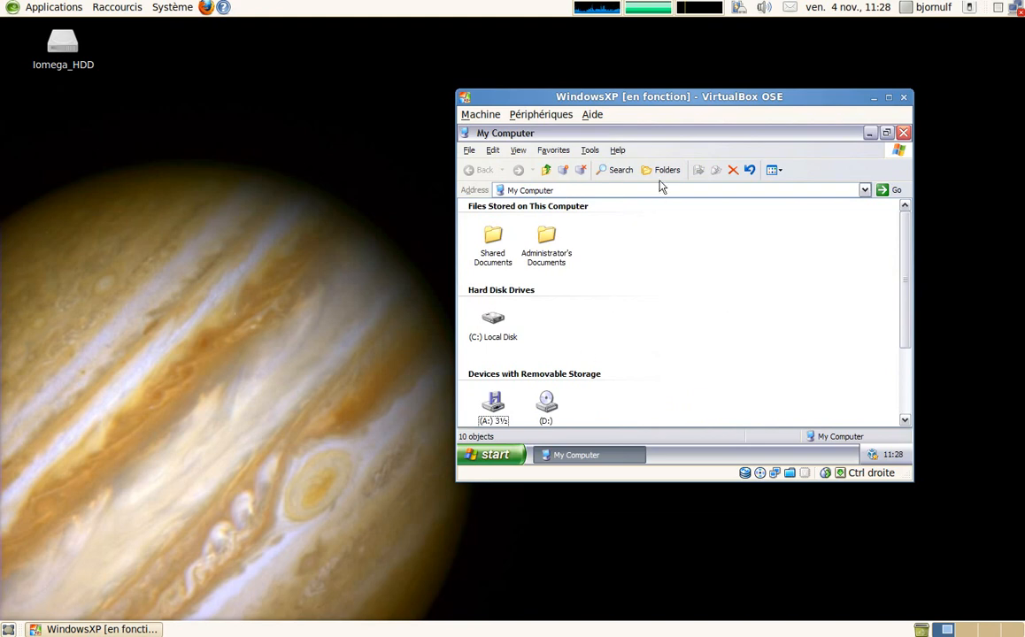
left_click(903, 133)
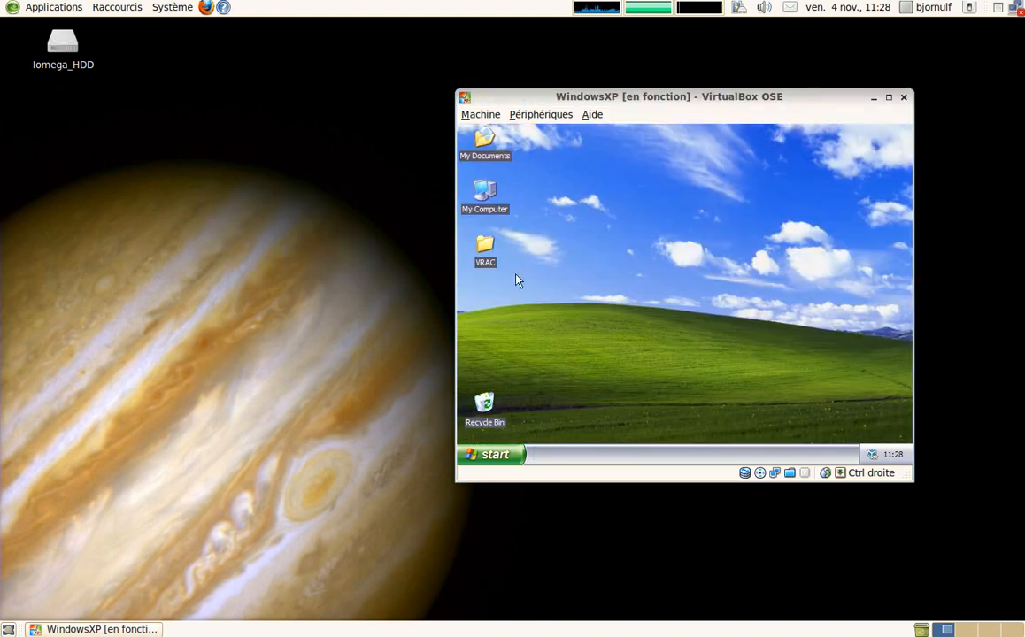
View the host's second workspace and return to the first workspace with the virtual machine
left_click_drag(613, 98, 526, 97)
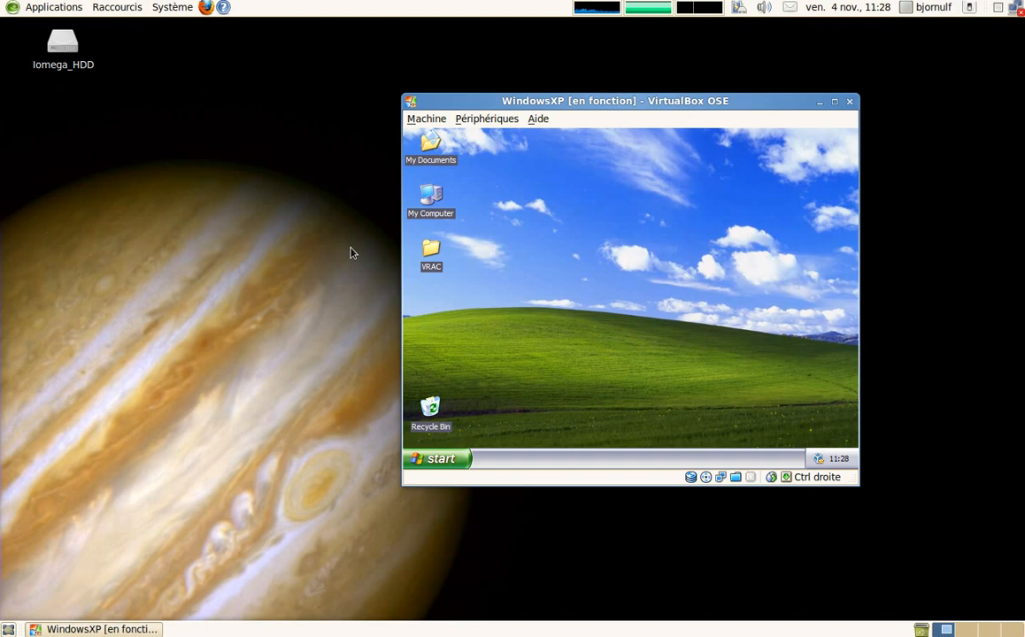
left_click(963, 622)
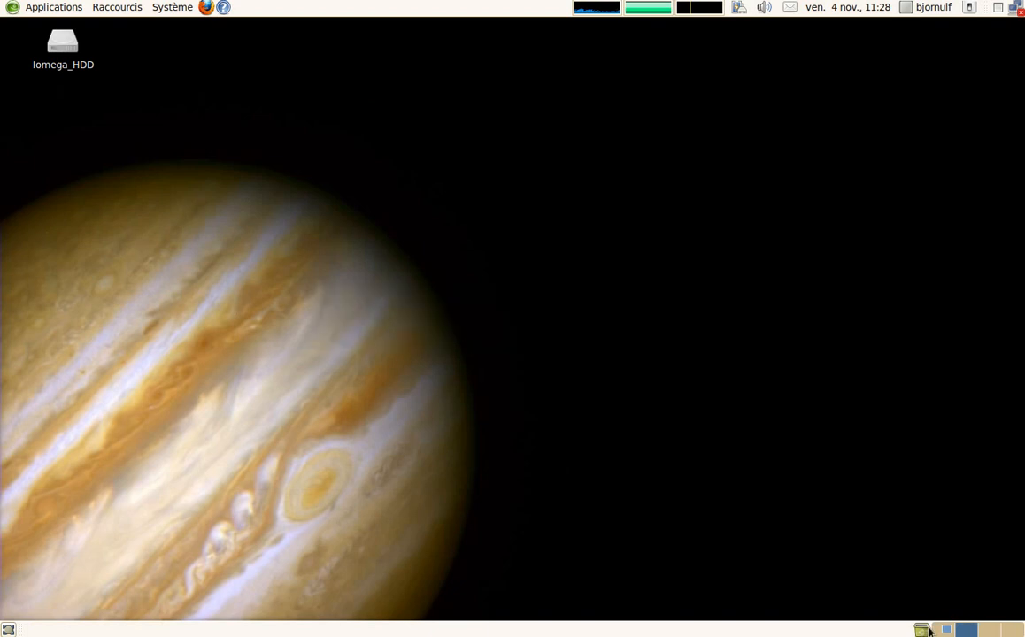
left_click(944, 627)
left_click_drag(536, 105, 405, 125)
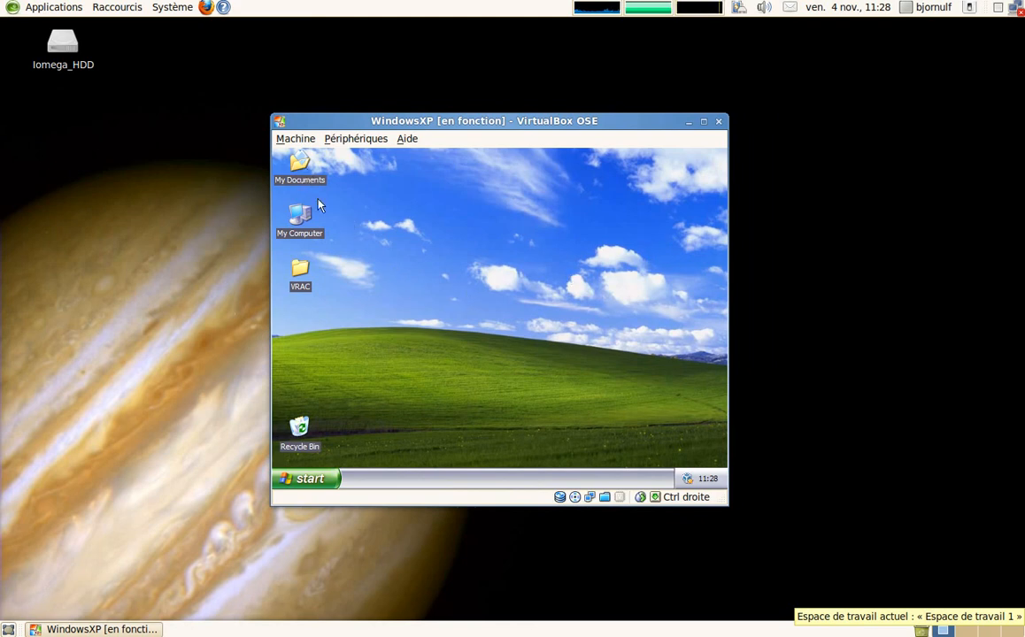
left_click_drag(382, 115, 421, 126)
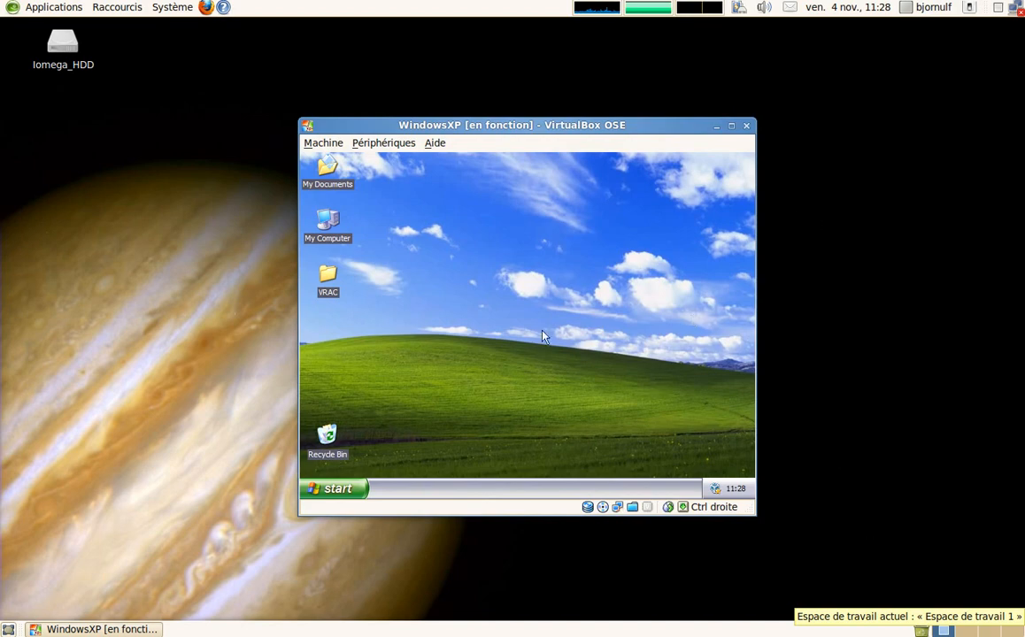
left_click_drag(461, 125, 399, 106)
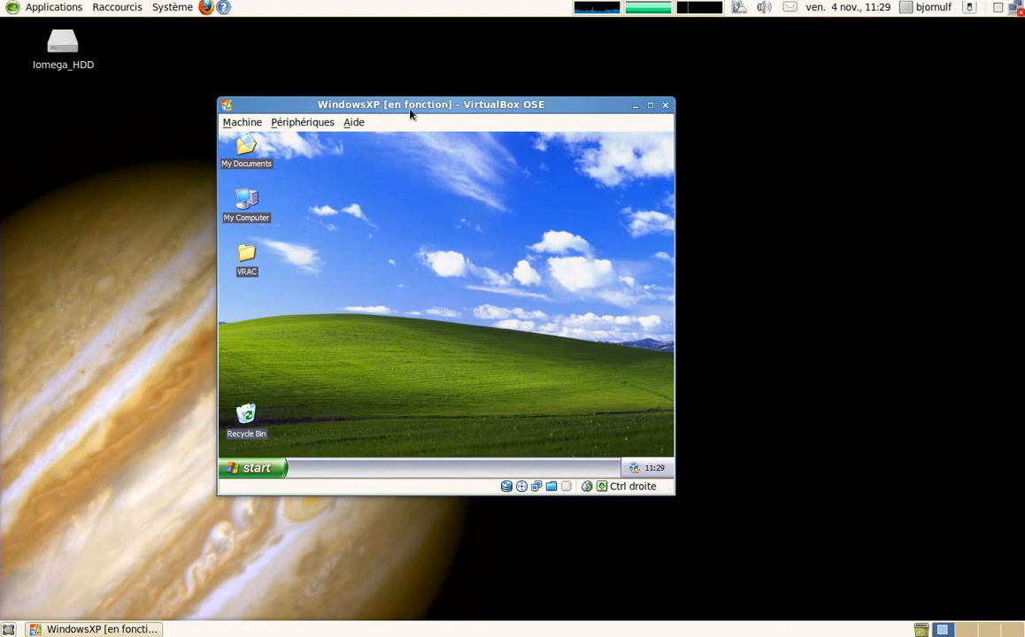
left_click_drag(410, 113, 510, 136)
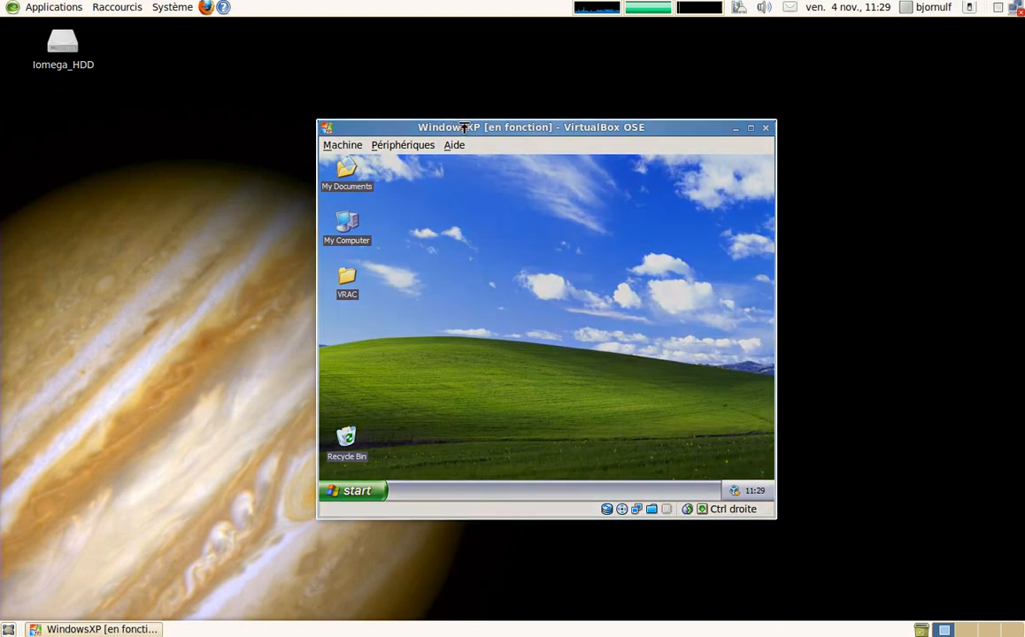
left_click_drag(478, 129, 483, 106)
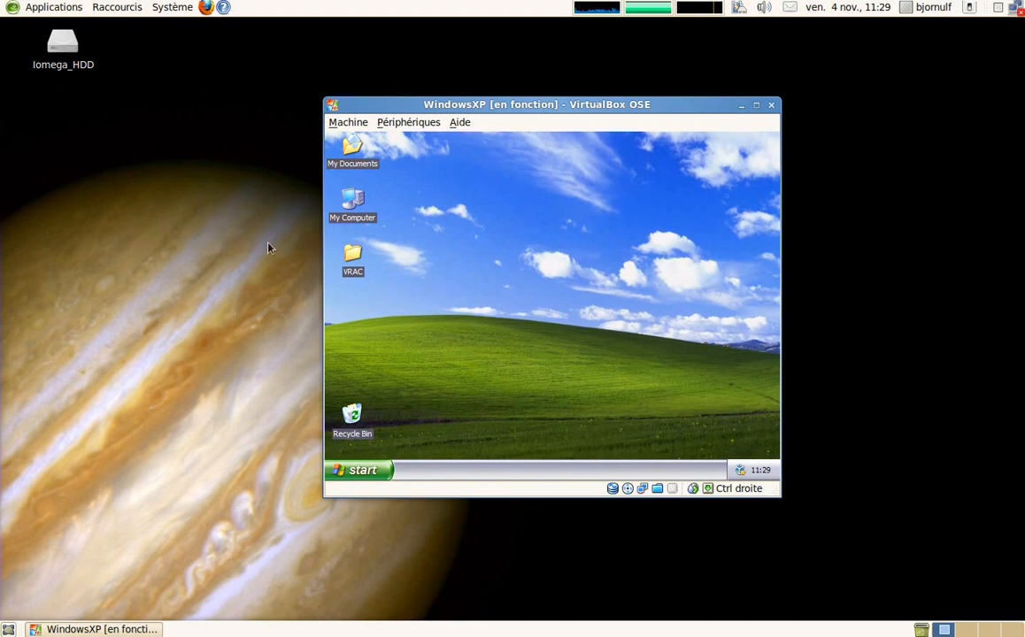
left_click_drag(396, 107, 443, 105)
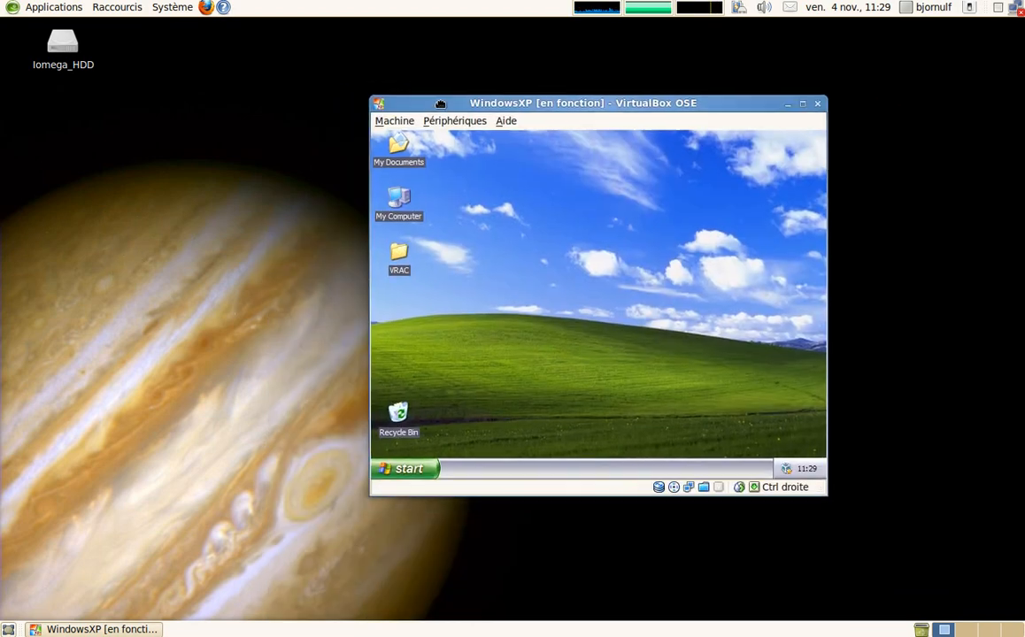
Draw selection rectangles alternately on the host desktop and inside the Windows XP guest to test moving the pointer between them
left_click_drag(164, 139, 285, 338)
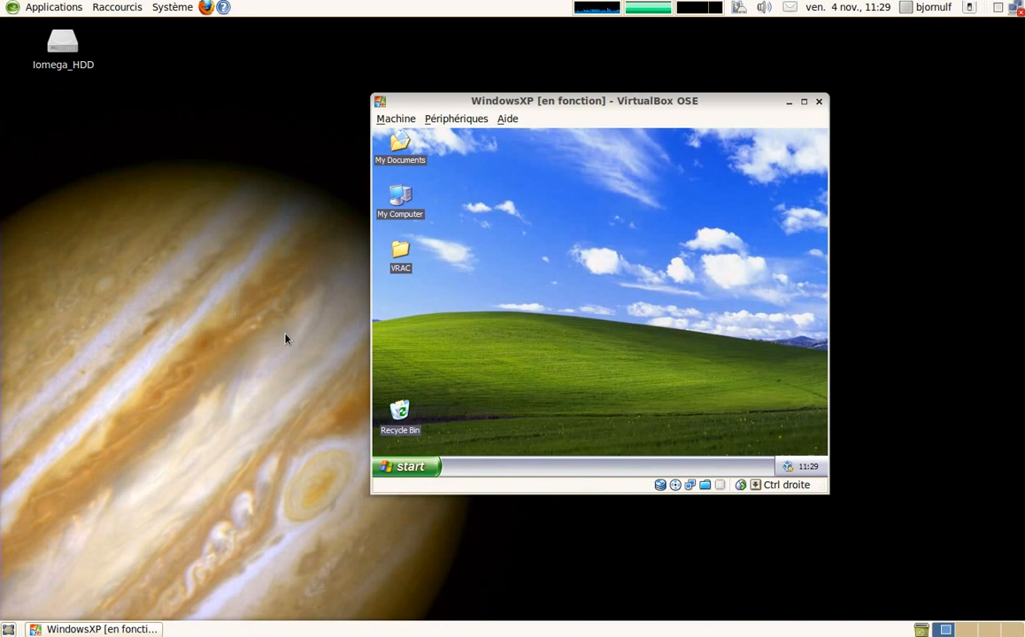
left_click(568, 216)
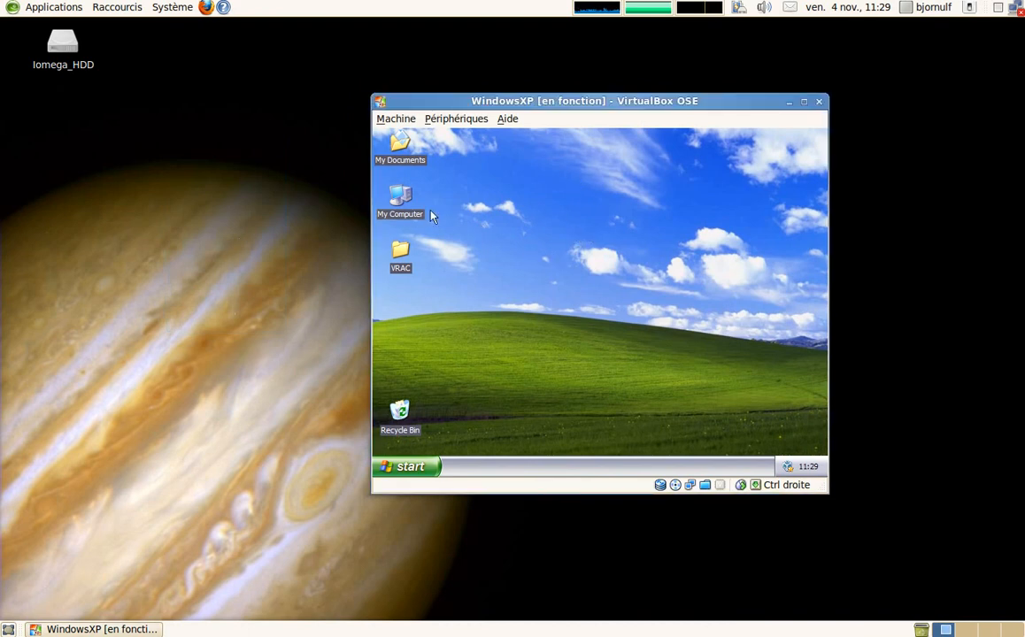
left_click_drag(148, 201, 224, 321)
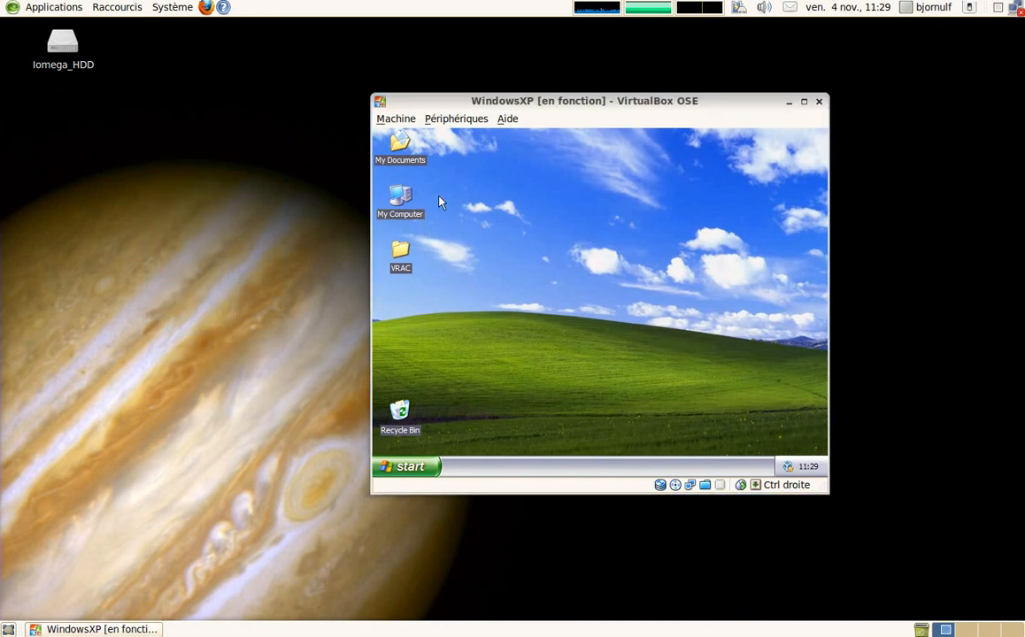
left_click_drag(440, 203, 782, 411)
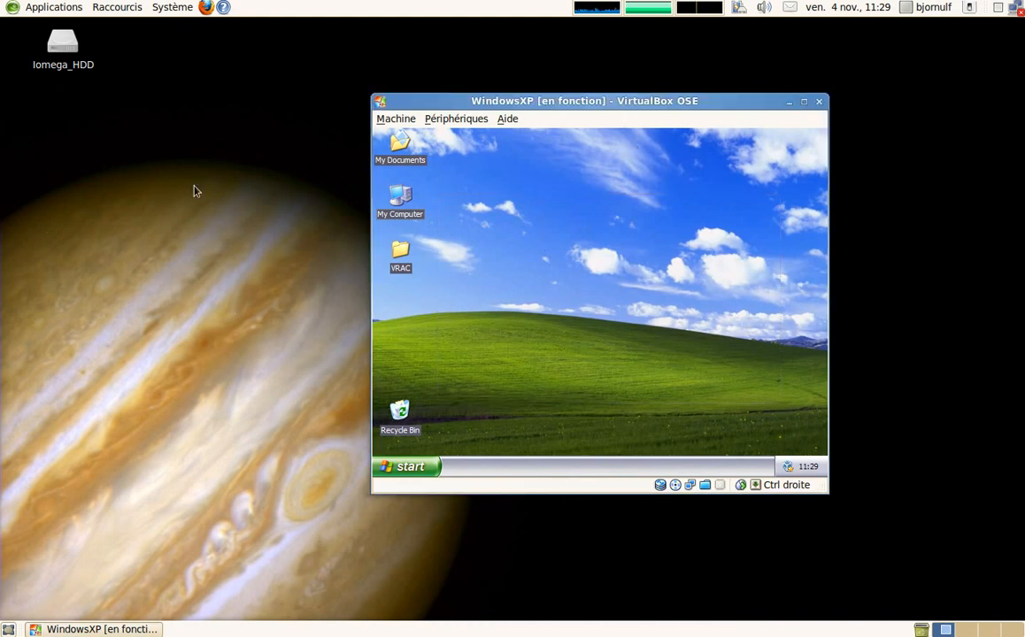
left_click(135, 175)
left_click_drag(496, 225, 609, 350)
left_click_drag(235, 196, 260, 250)
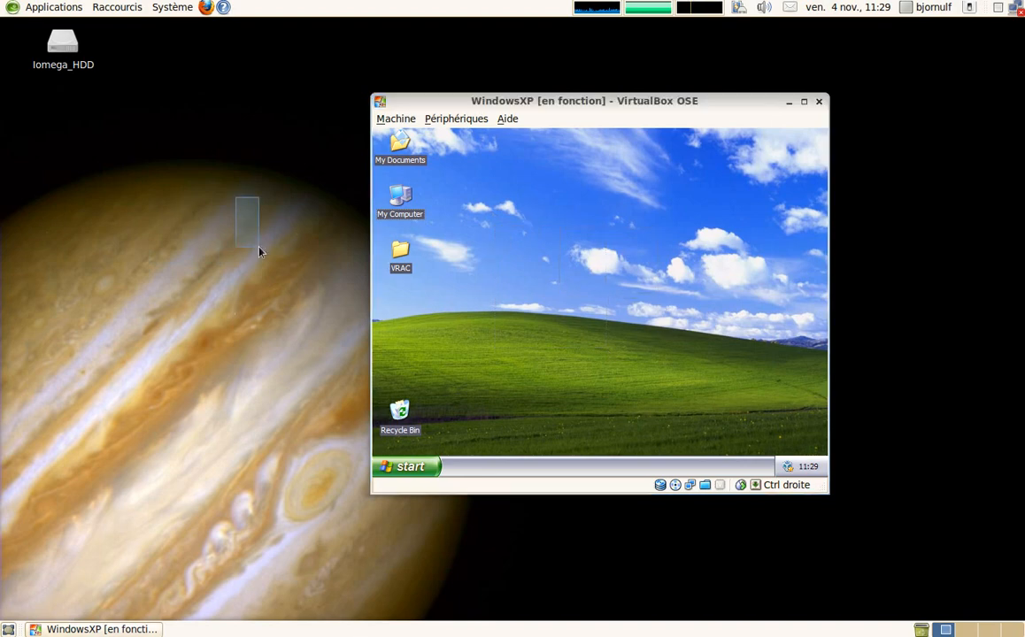
left_click_drag(111, 307, 215, 393)
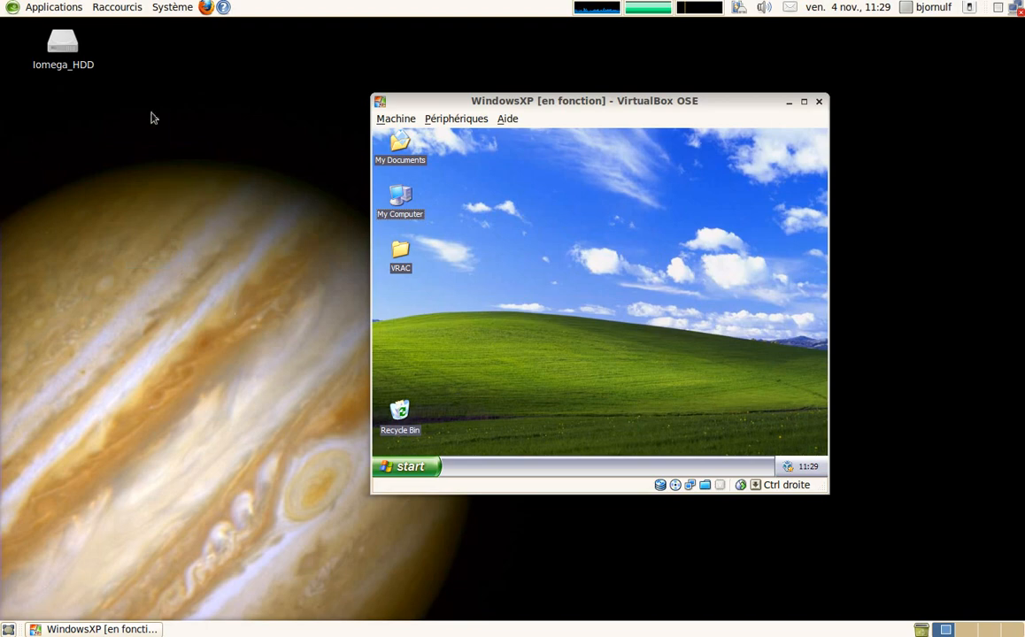
left_click_drag(152, 113, 272, 469)
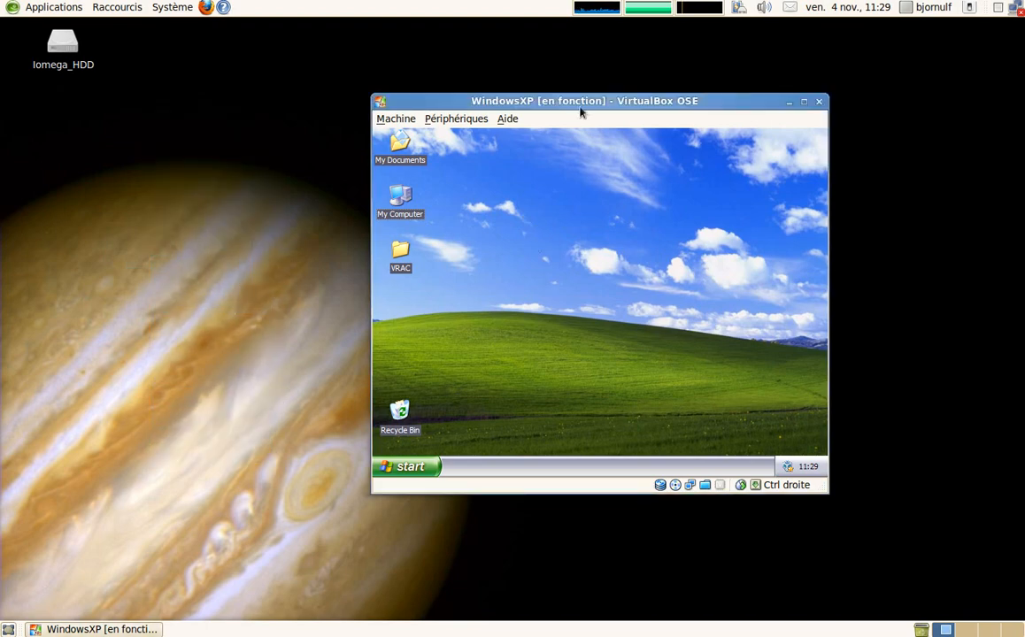
left_click_drag(570, 104, 569, 147)
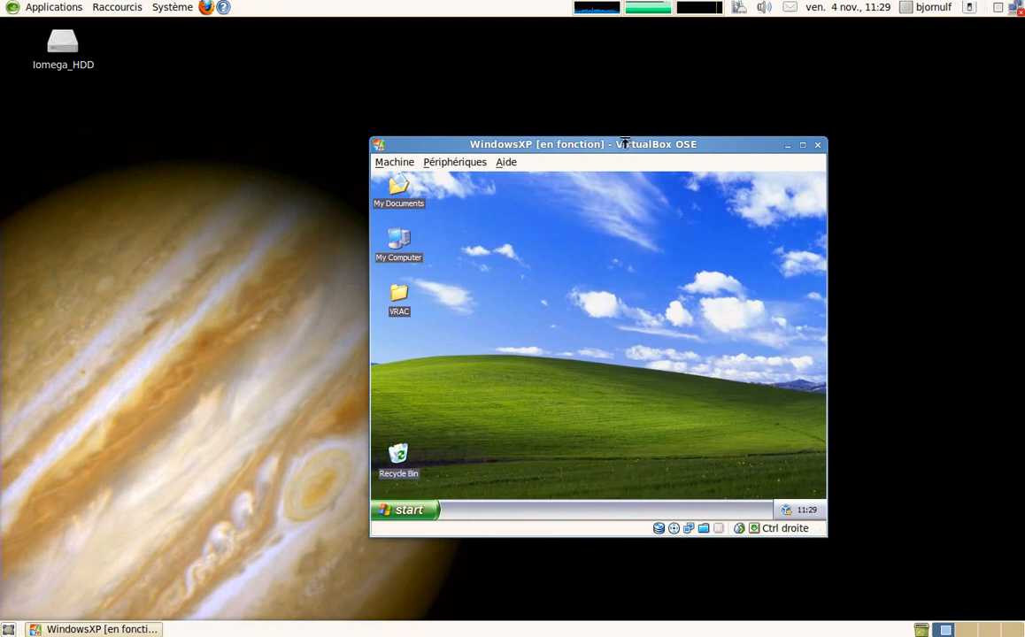
Move the virtual machine window closer to the screen's upper-left area and shut down the Windows XP guest
left_click_drag(558, 143, 434, 99)
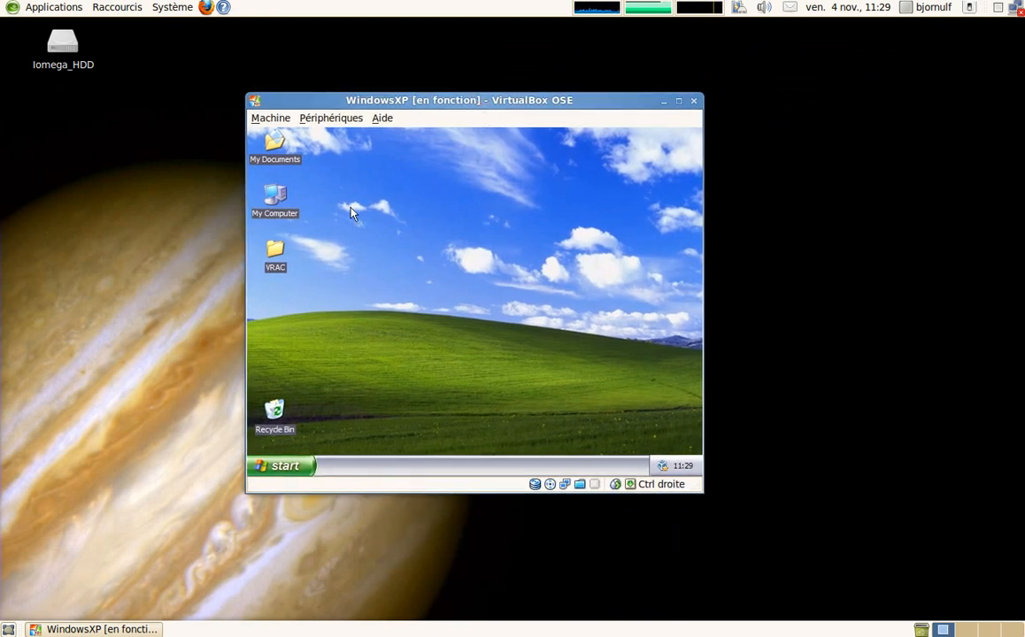
left_click(283, 465)
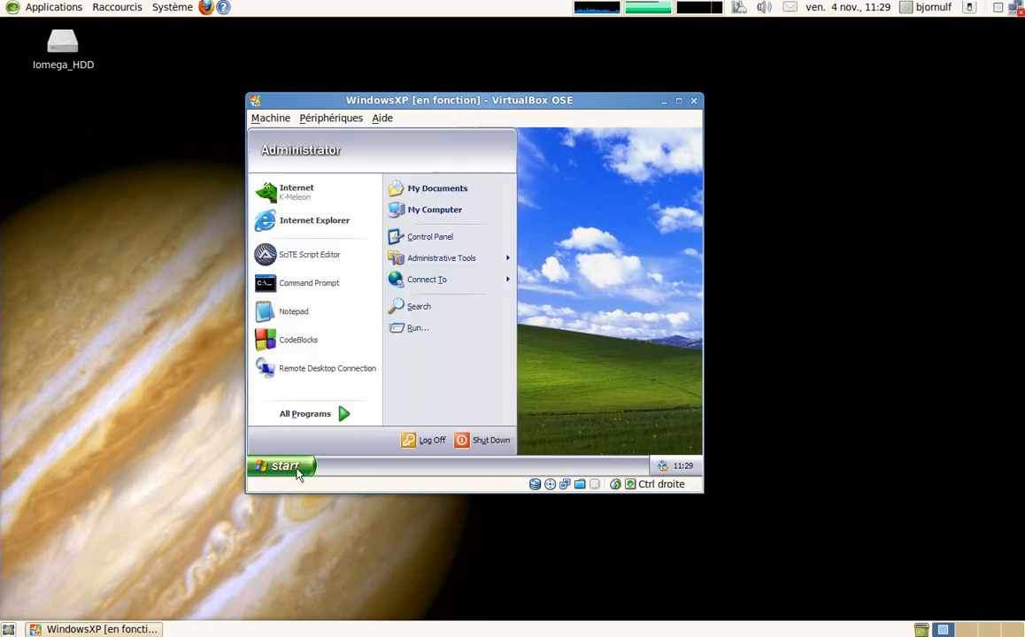
left_click(484, 466)
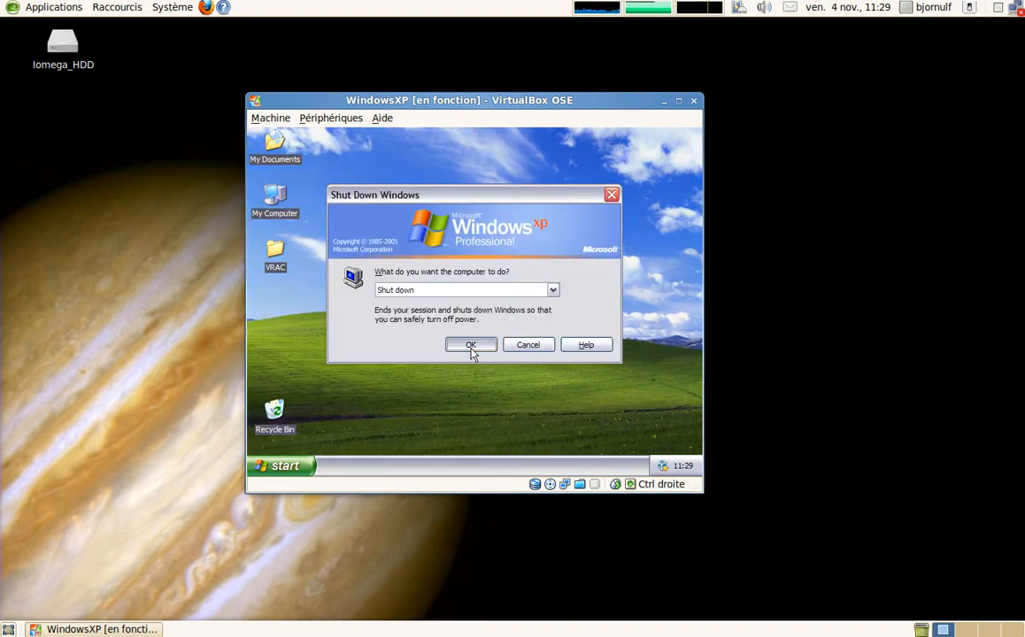
left_click(470, 345)
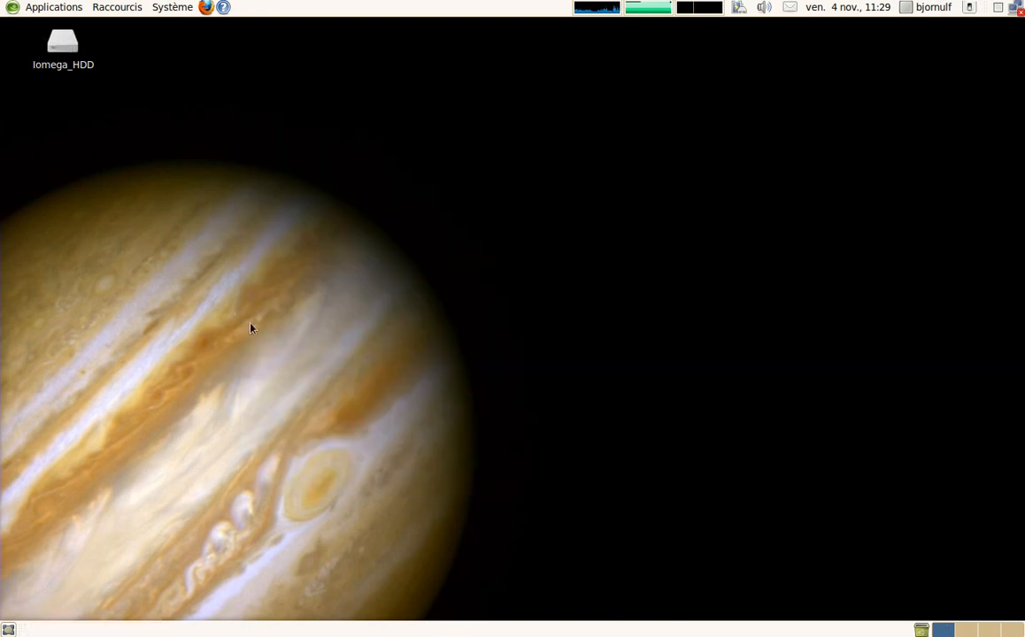
Open a terminal on the host and write virtualbox at the prompt without running it
key("ctrl+alt+t")
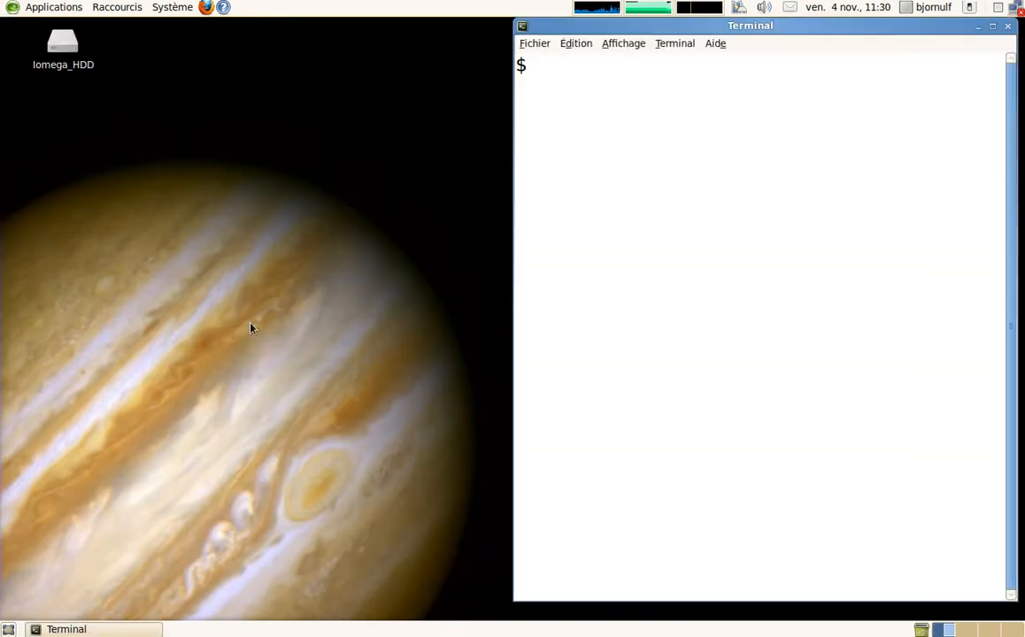
type("virtualbox")
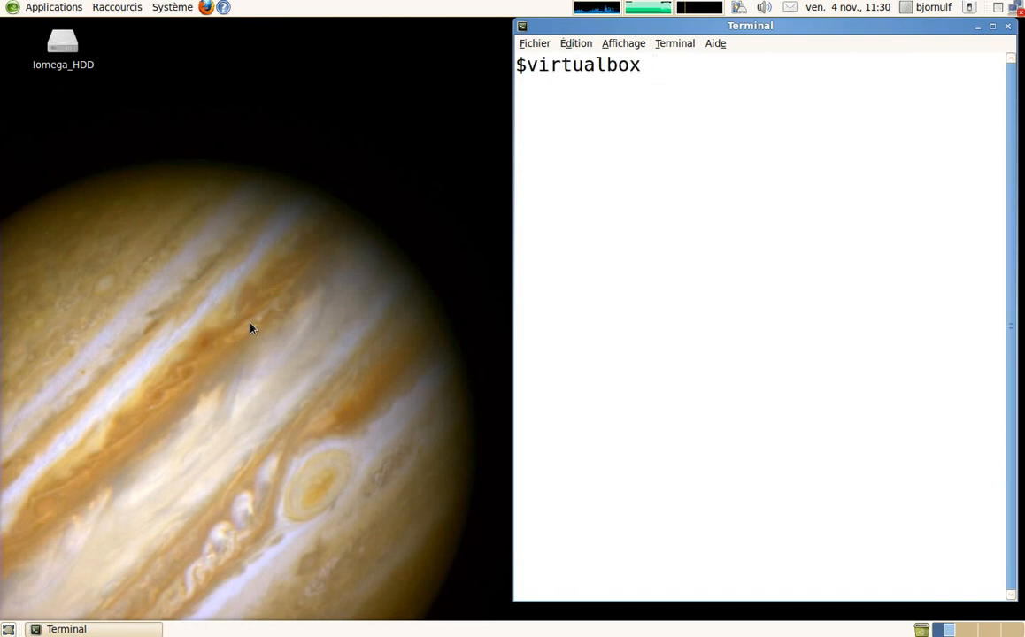
type(" vmware")
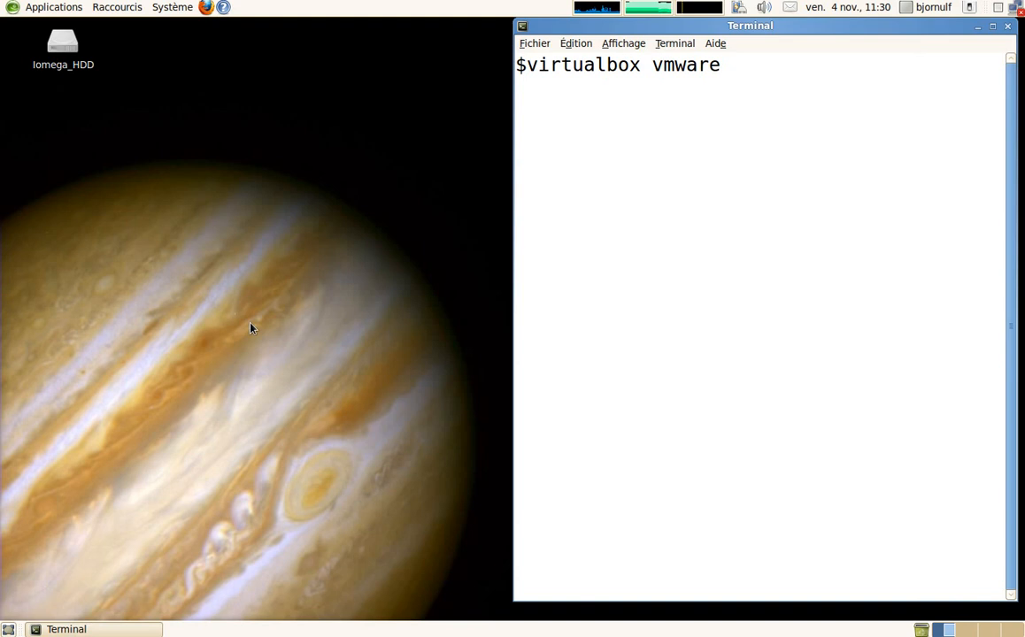
key("BackSpace")
key("BackSpace")
key("BackSpace")
key("BackSpace")
key("BackSpace")
key("BackSpace")
key("BackSpace")
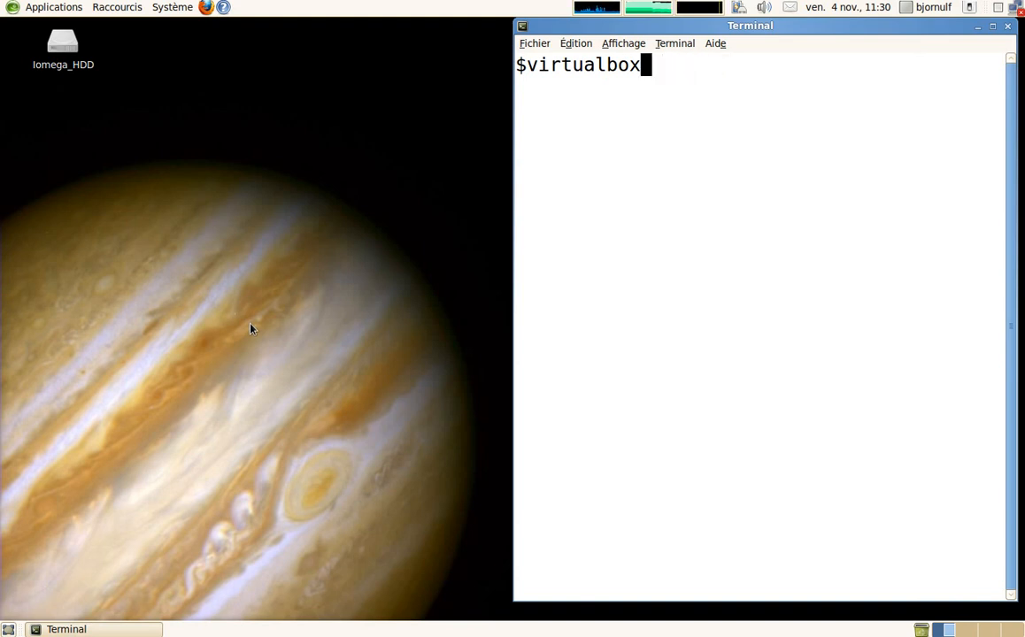
Fit the terminal window to the lower half of the screen and put sudo apt-get install before virtualbox
key("ctrl+alt+KP_2")
key("Home")
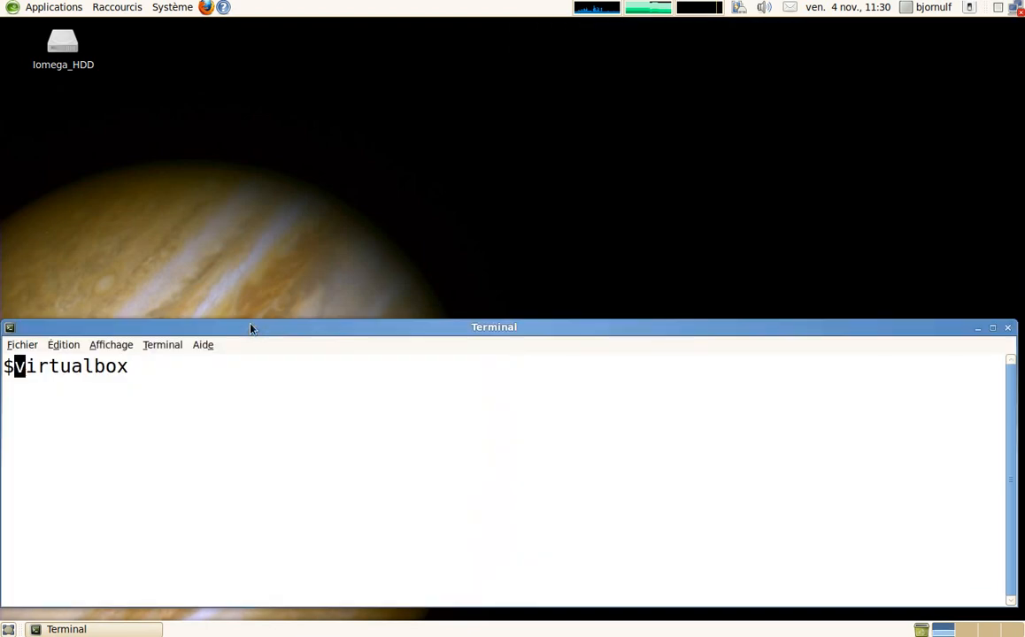
type("sudo apt-")
type("get install")
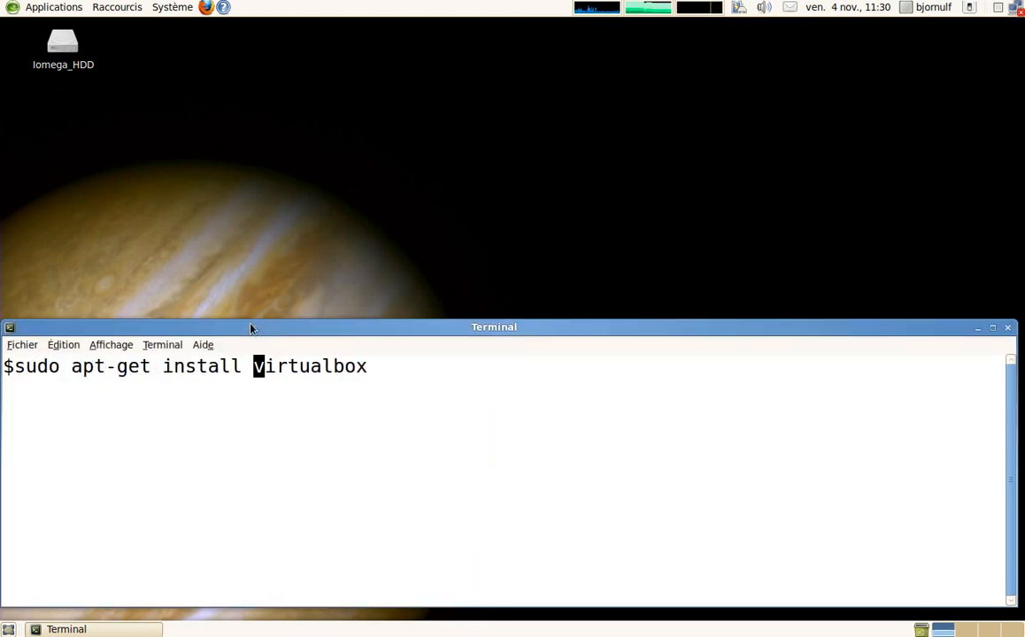
List the available package names that can complete virtualbox at the end of the install command
key("Right")
key("Right")
key("Right")
key("Right")
key("Right")
key("Right")
key("Right")
key("Right")
key("Right")
key("Right")
left_click_drag(370, 368, 254, 367)
left_click(408, 365)
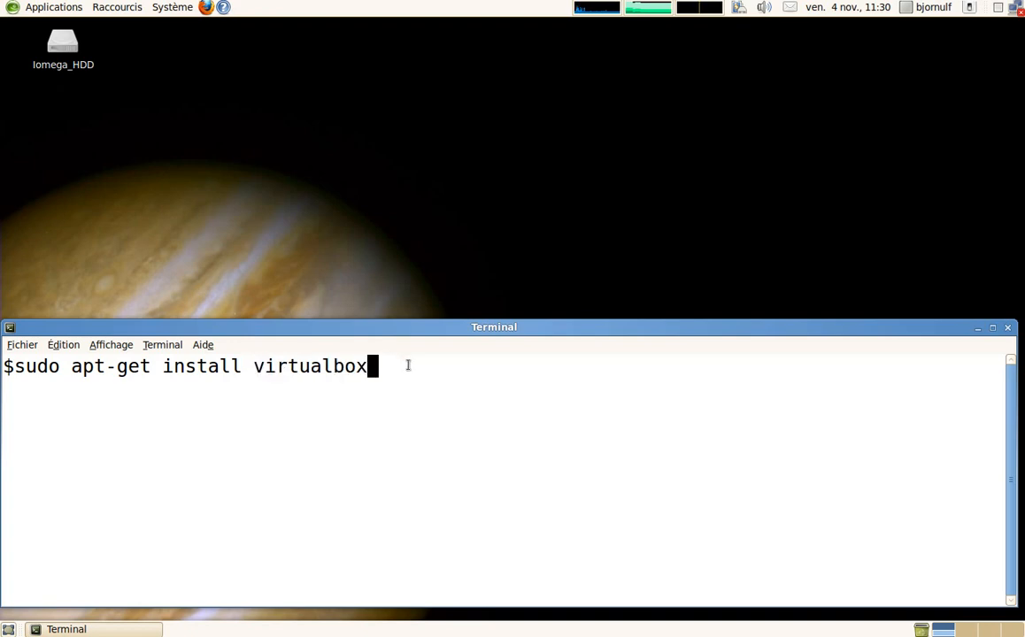
key("Tab")
key("Tab")
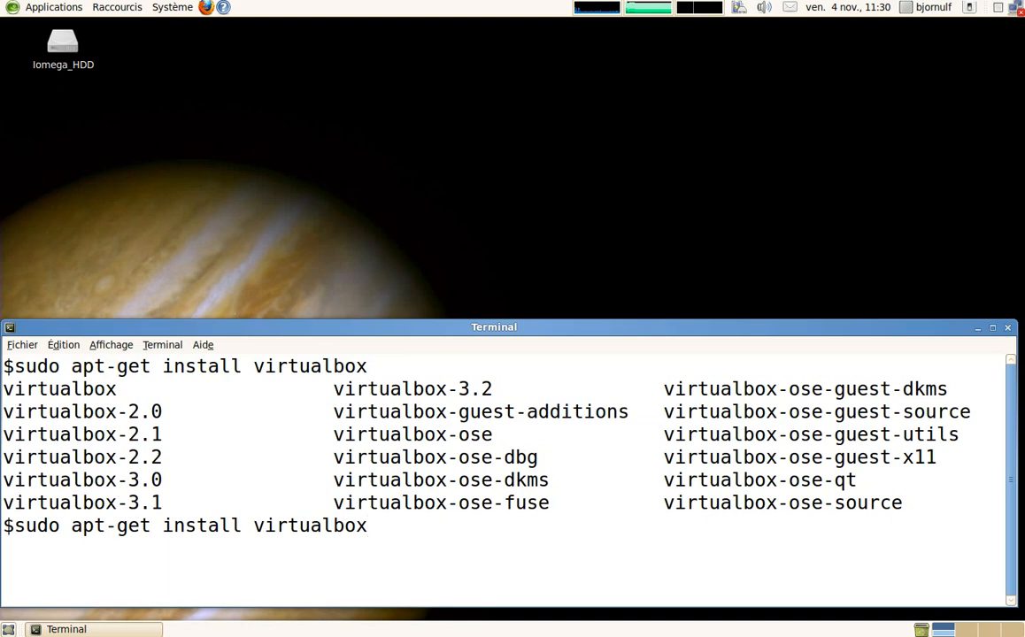
Highlight virtualbox-ose and its ose suffix in the package list to examine the package name
left_click_drag(492, 434, 334, 433)
left_click_drag(492, 433, 461, 432)
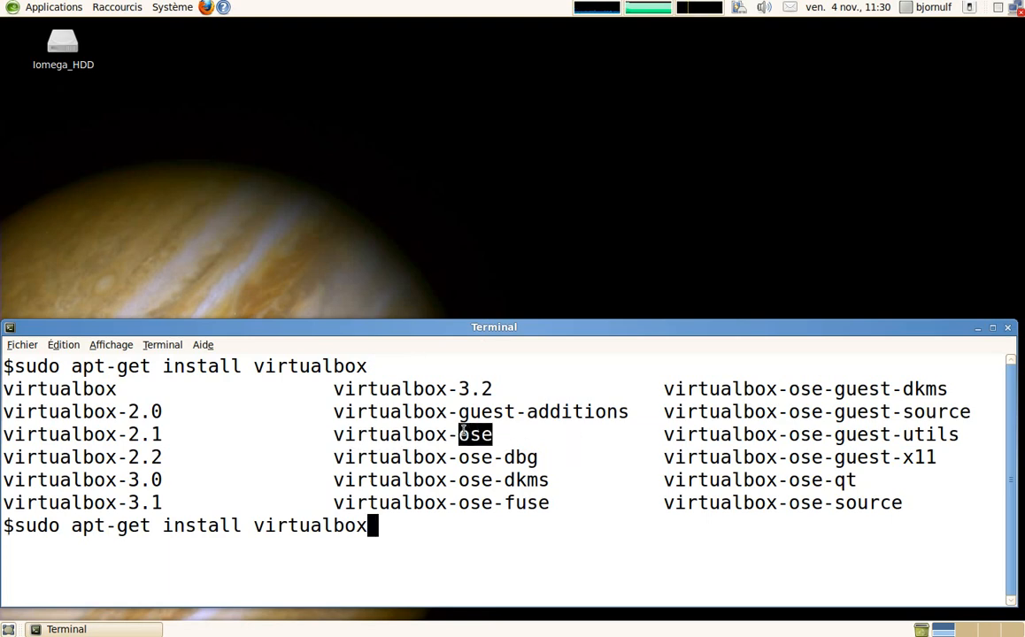
left_click(497, 432)
left_click_drag(429, 522, 428, 525)
left_click(365, 528)
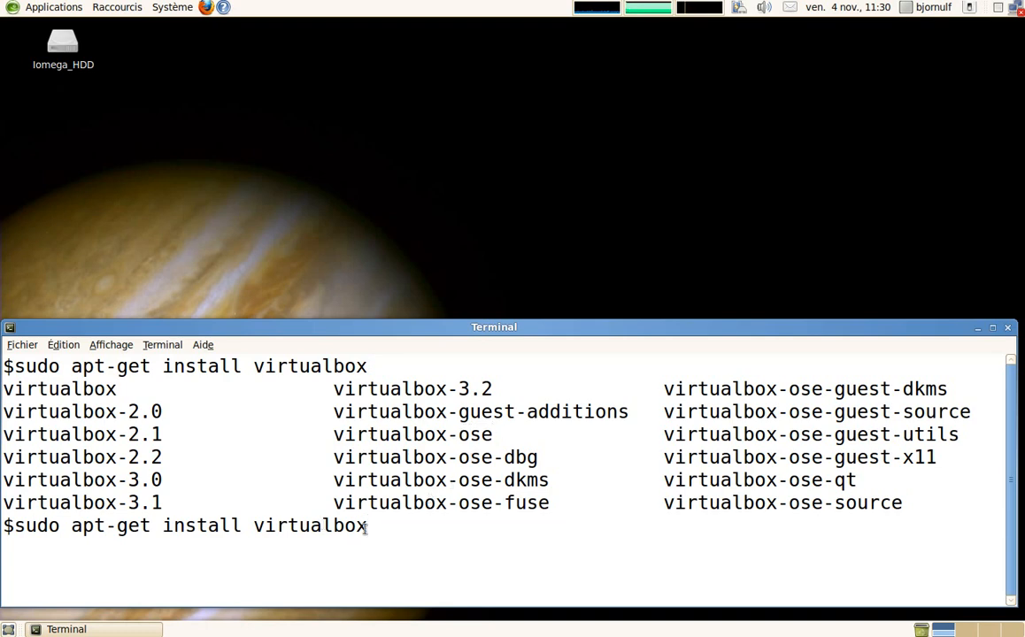
Run sudo apt-get install virtualbox-ose with the sudo password, and close the terminal
left_click_drag(255, 527, 381, 527)
type("-ose")
key("Return")
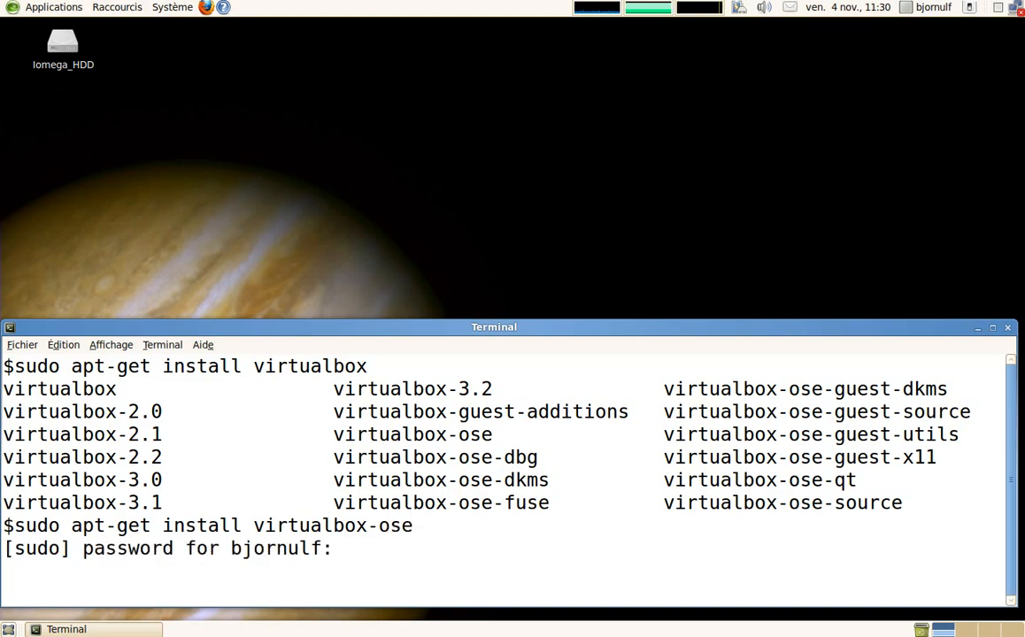
key("Return")
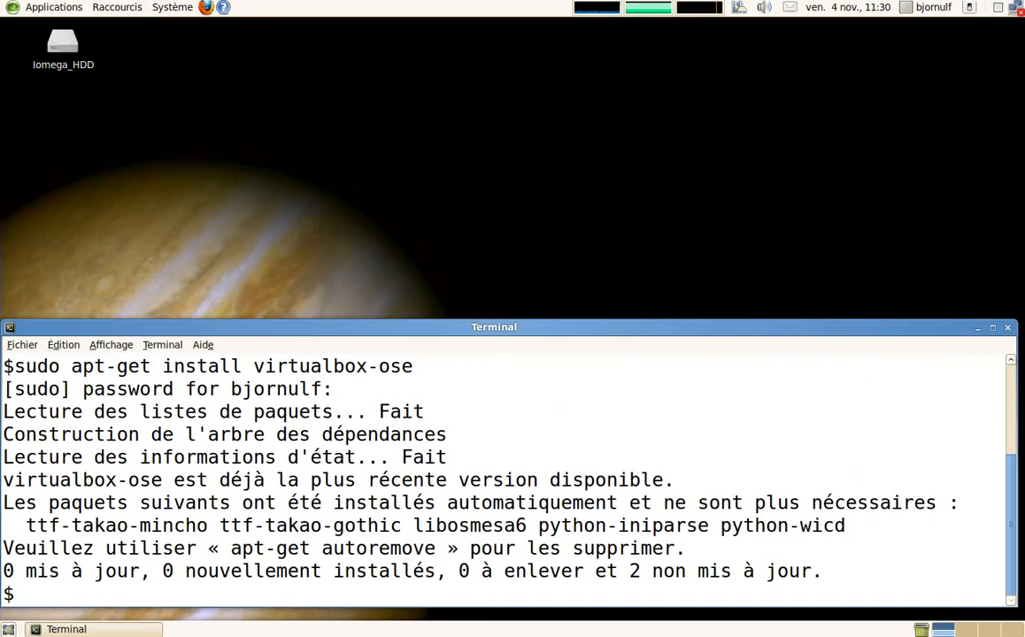
key("ctrl+l")
key("ctrl+d")
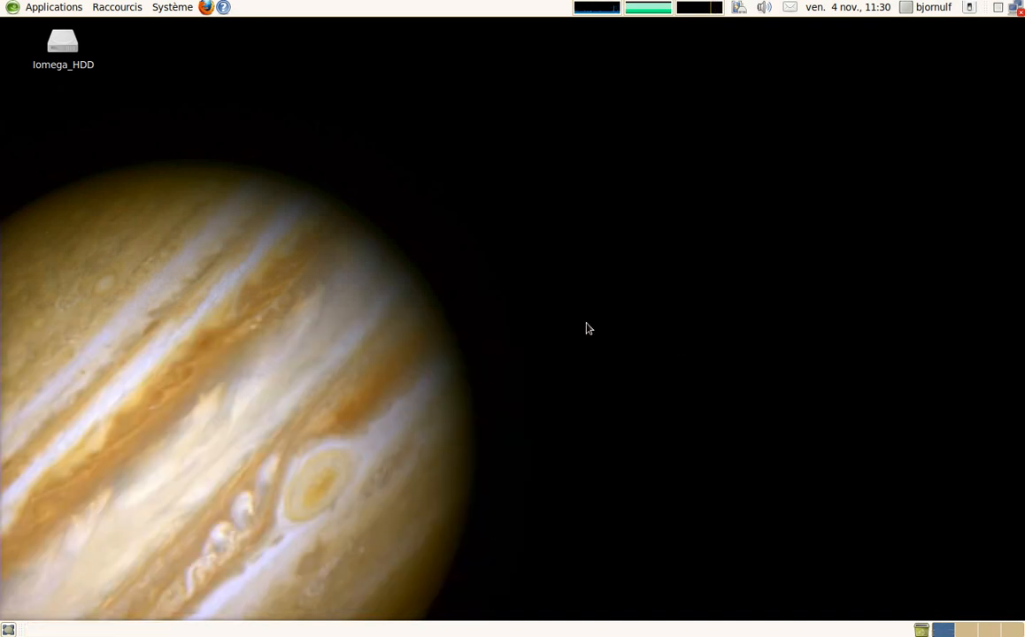
Launch VirtualBox OSE from the host's installed accessory applications
left_click_drag(222, 119, 851, 517)
left_click(38, 6)
mouse_move(37, 32)
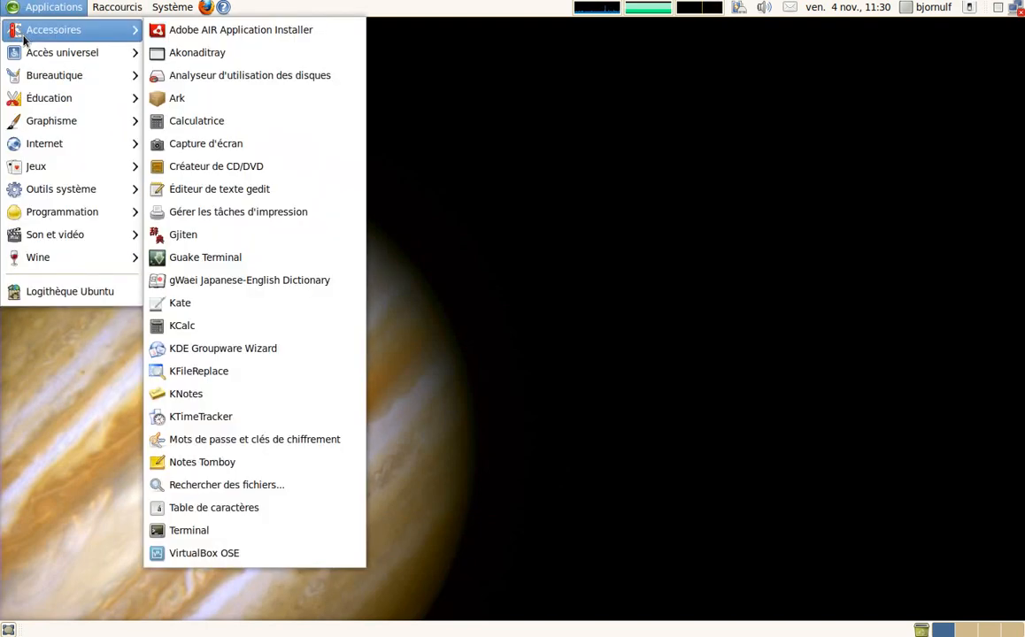
left_click(196, 553)
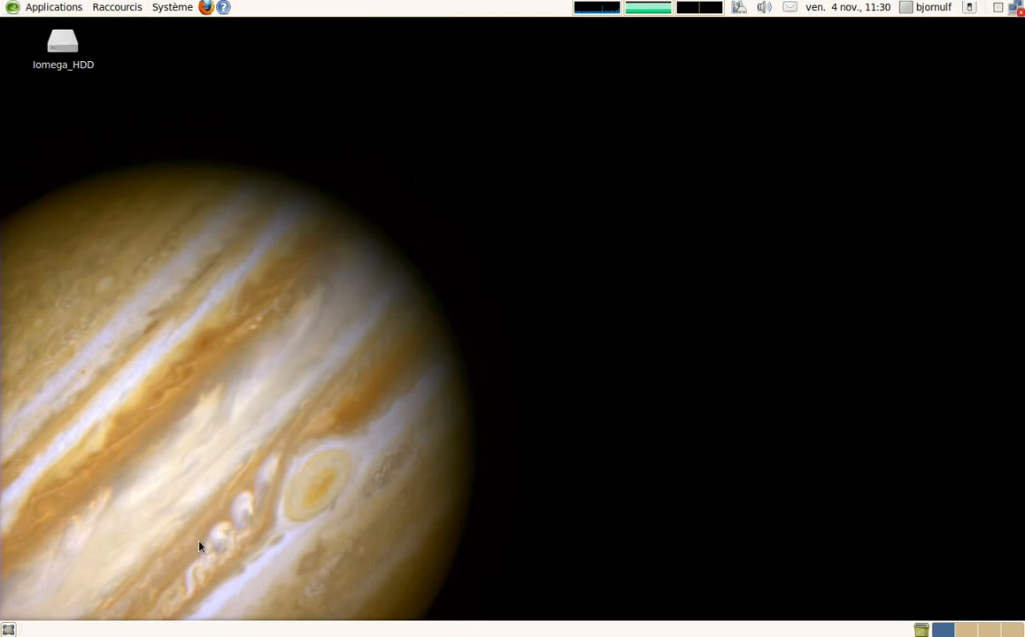
left_click_drag(398, 111, 355, 133)
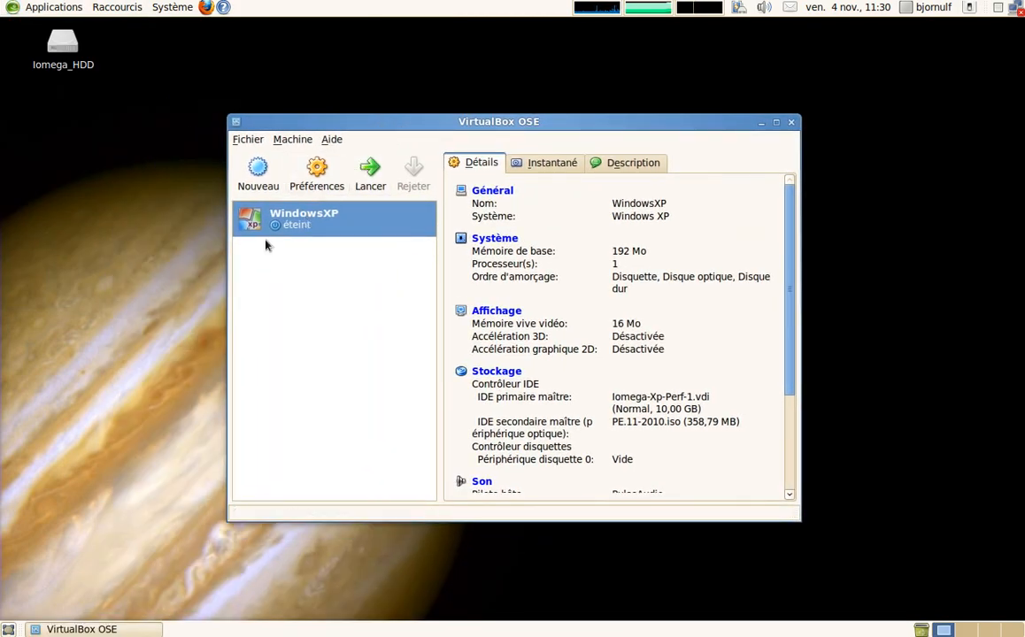
Delete the WindowsXP virtual machine from the machine list and confirm its removal
right_click(292, 226)
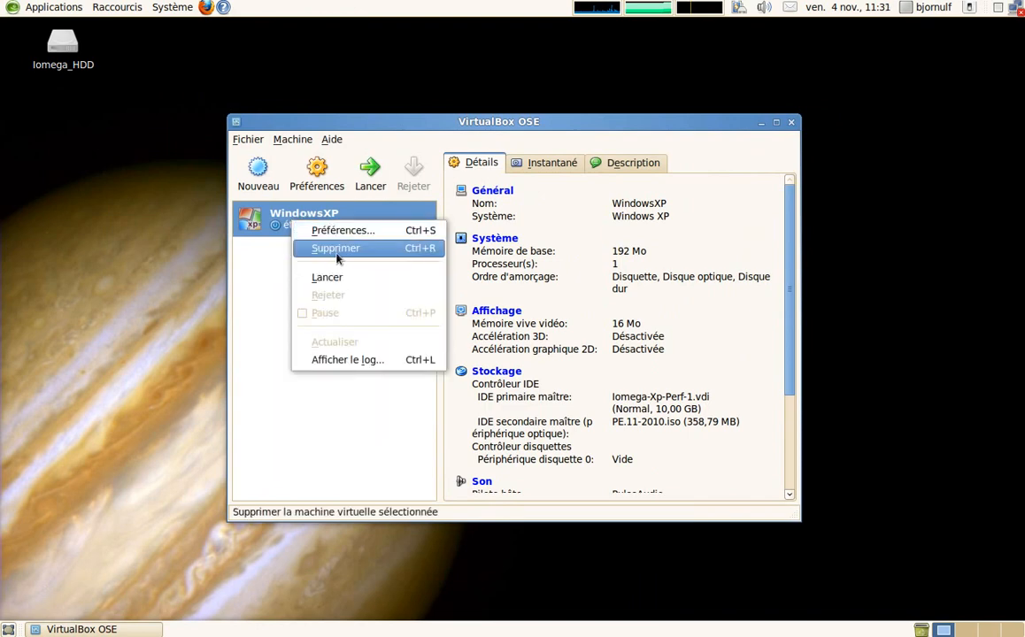
left_click(332, 247)
left_click(538, 373)
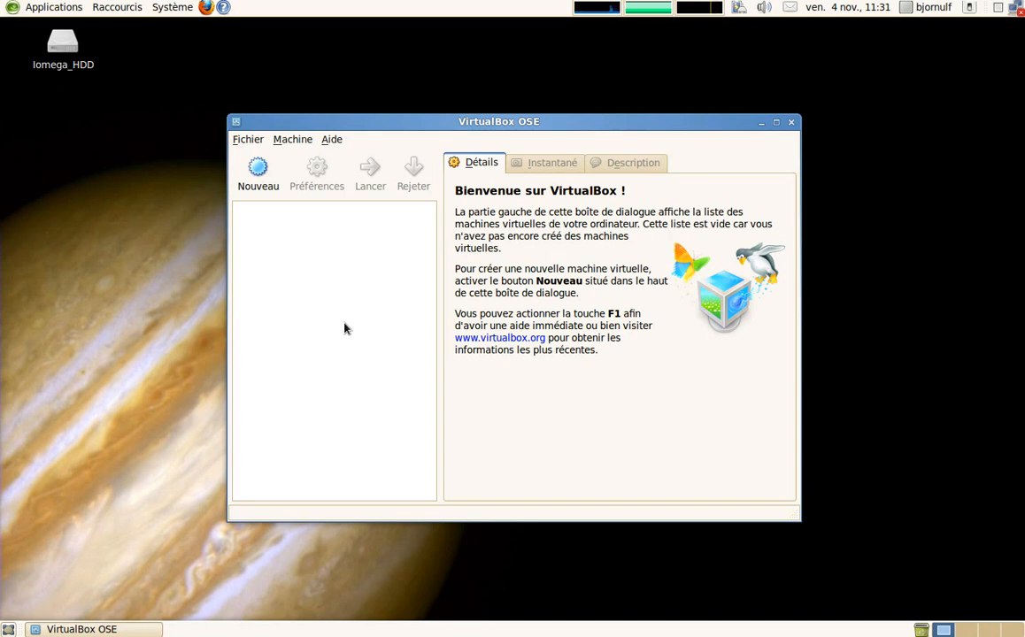
Start a new virtual machine named Windaube, keeping Microsoft Windows and Windows XP as its system type
left_click(257, 170)
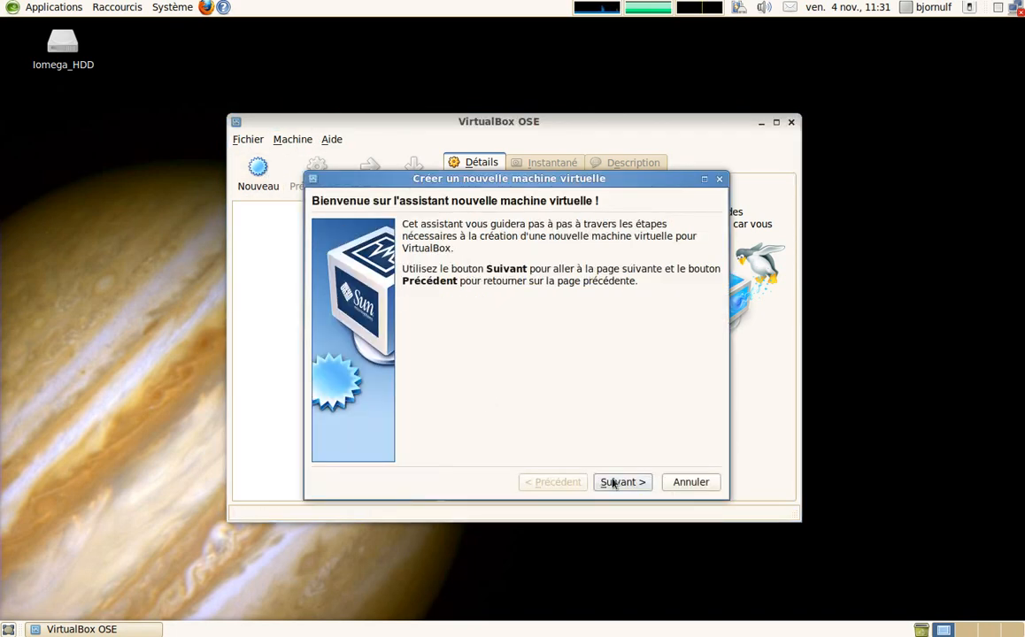
left_click(619, 482)
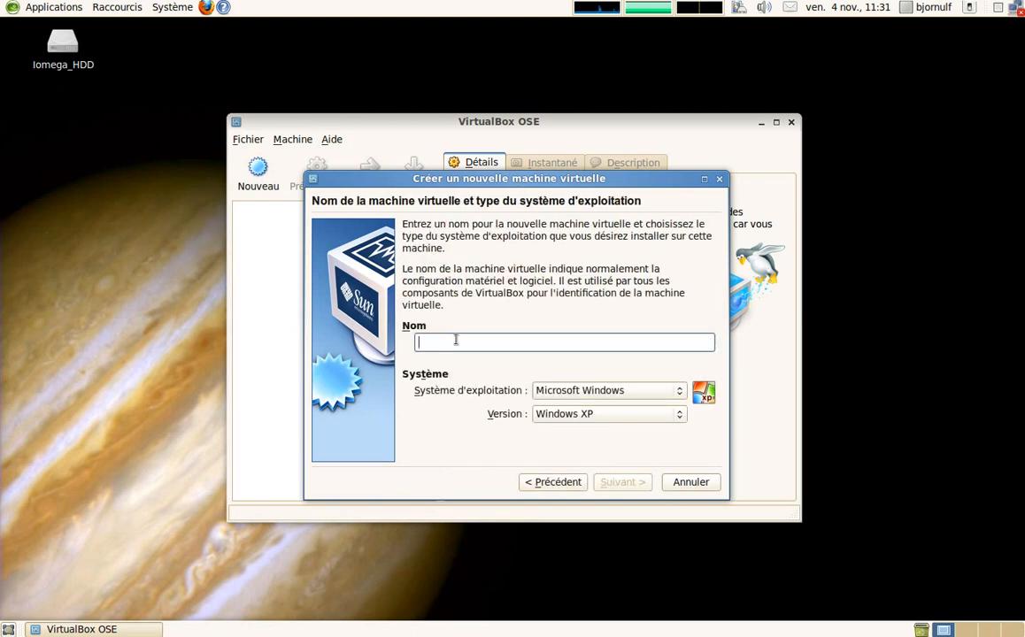
type("Windoaube")
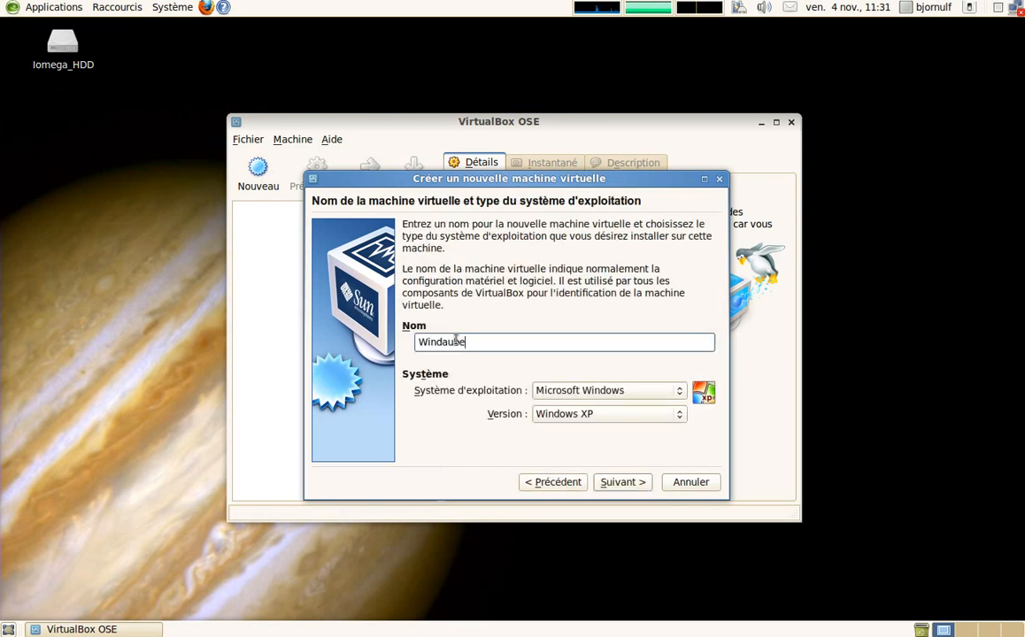
type("W")
key("BackSpace")
left_click(623, 491)
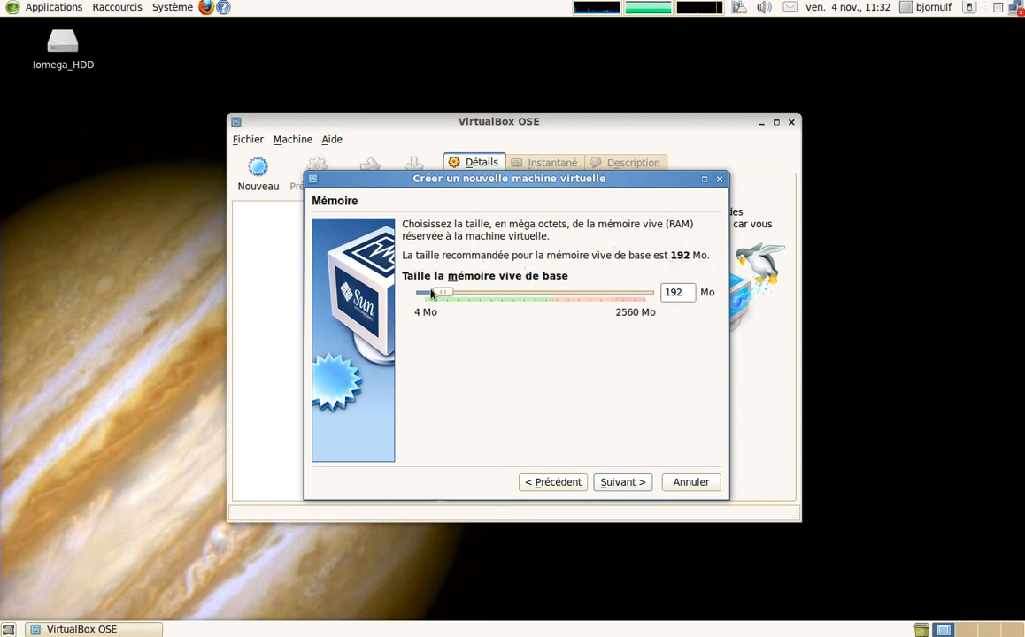
Accept 192 MB of base memory and use the existing disk Iomega-Xp-Perf-1.vdi as the boot hard disk
left_click(618, 482)
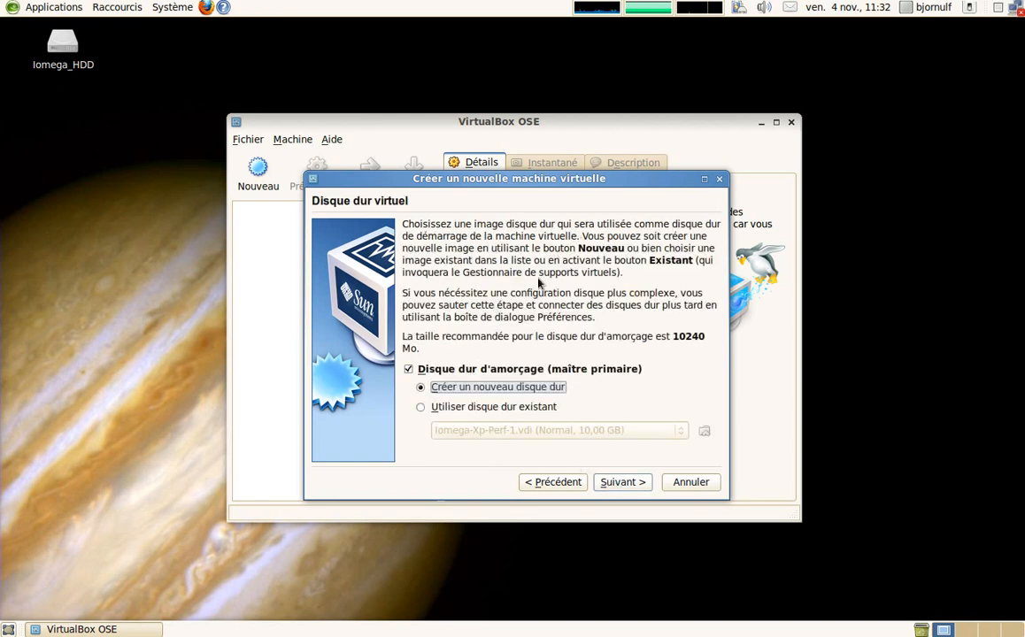
left_click_drag(533, 181, 554, 165)
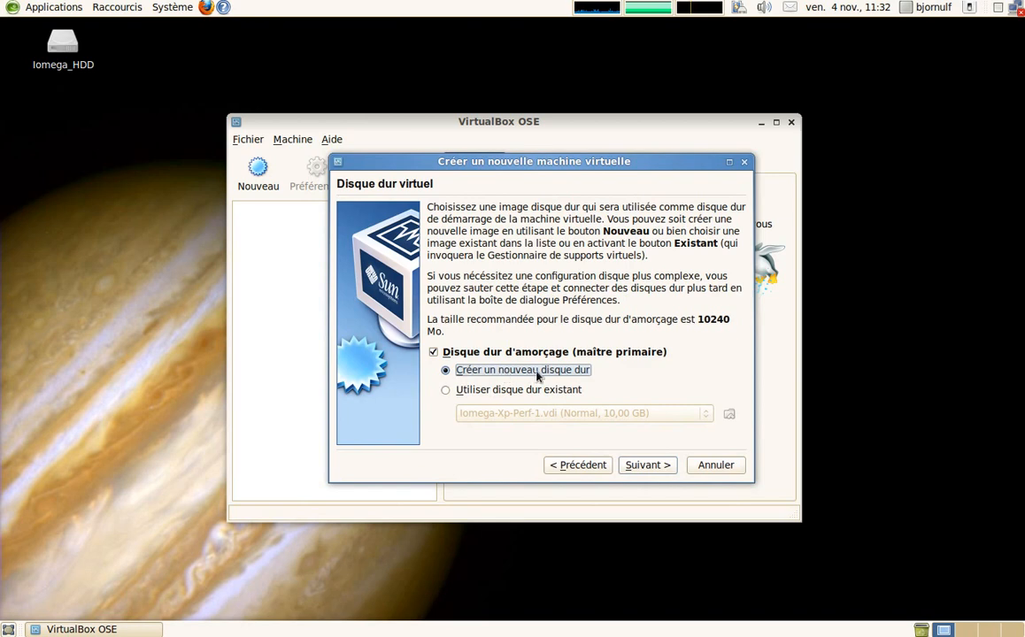
left_click(501, 394)
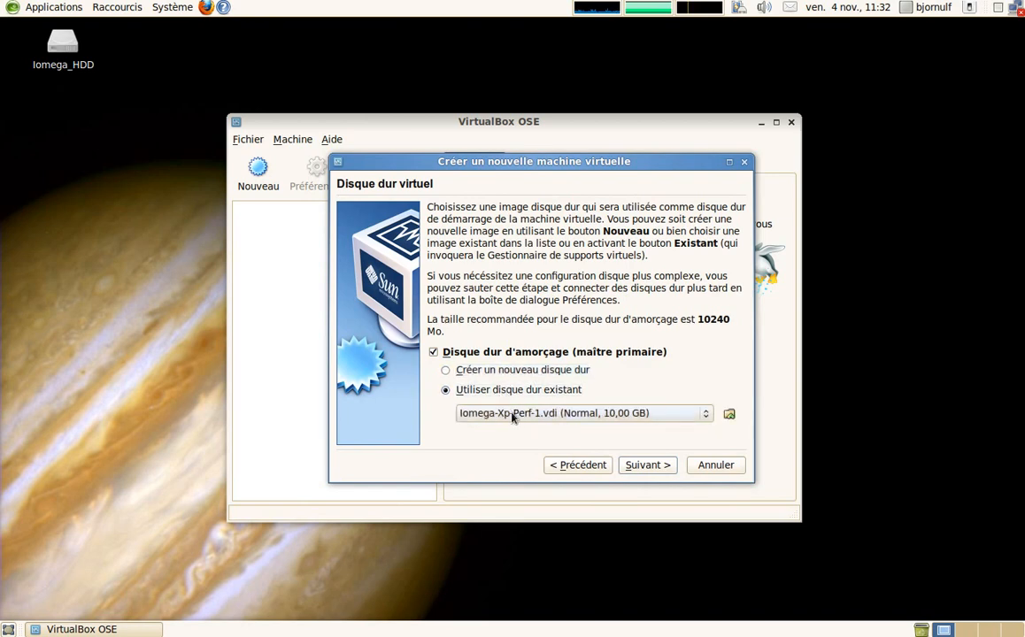
left_click(460, 413)
left_click(522, 414)
left_click(524, 413)
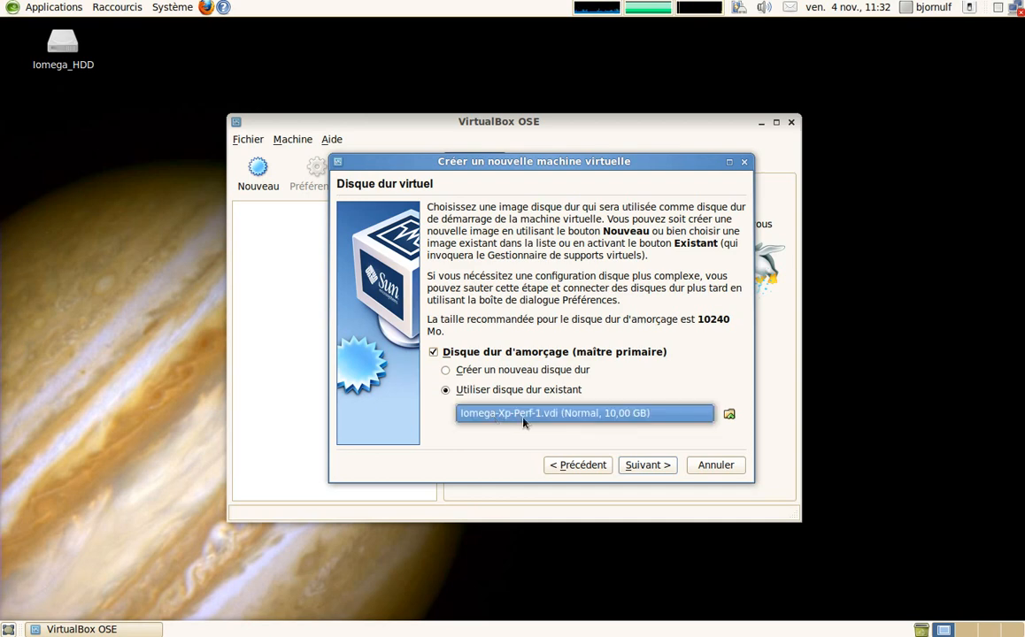
left_click(524, 415)
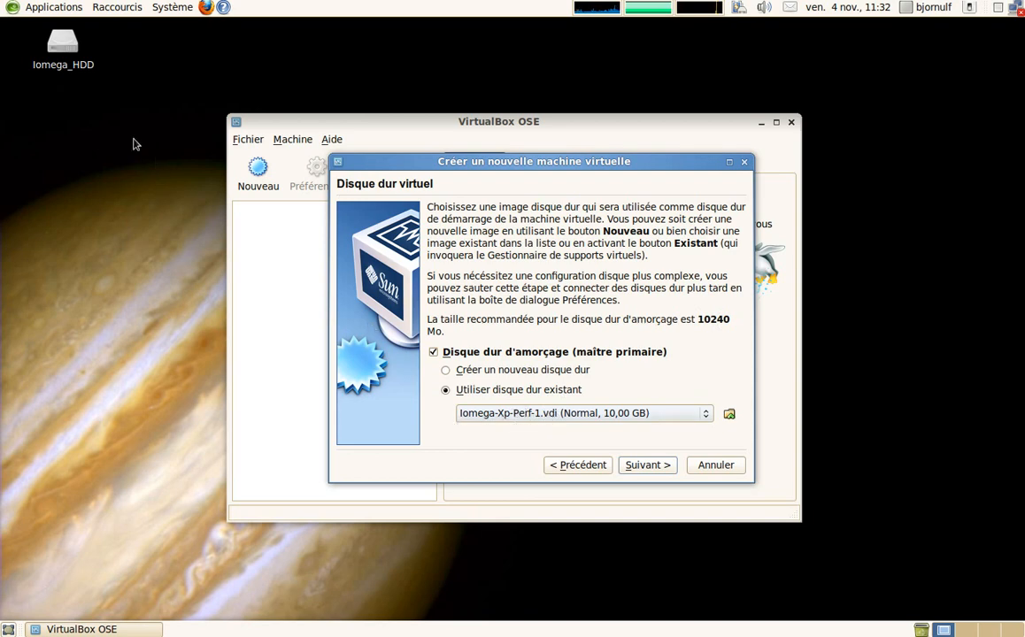
left_click_drag(9, 26, 120, 80)
left_click_drag(4, 27, 124, 90)
left_click(140, 104)
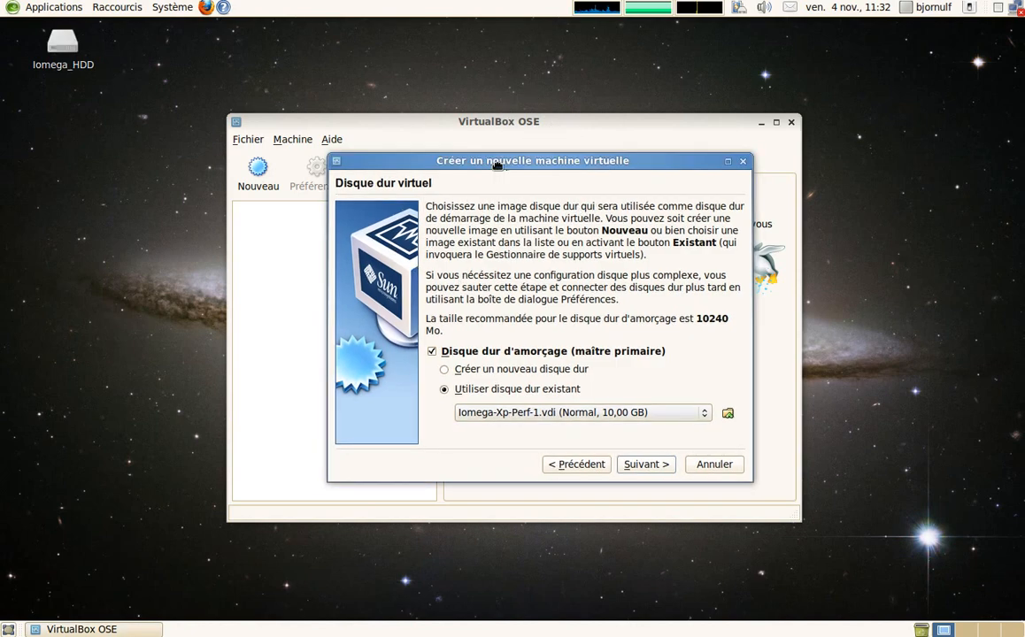
Move the wizard window lower and choose Iomega-Xp-Perf-1.vdi again as the existing boot disk
left_click_drag(508, 171, 481, 213)
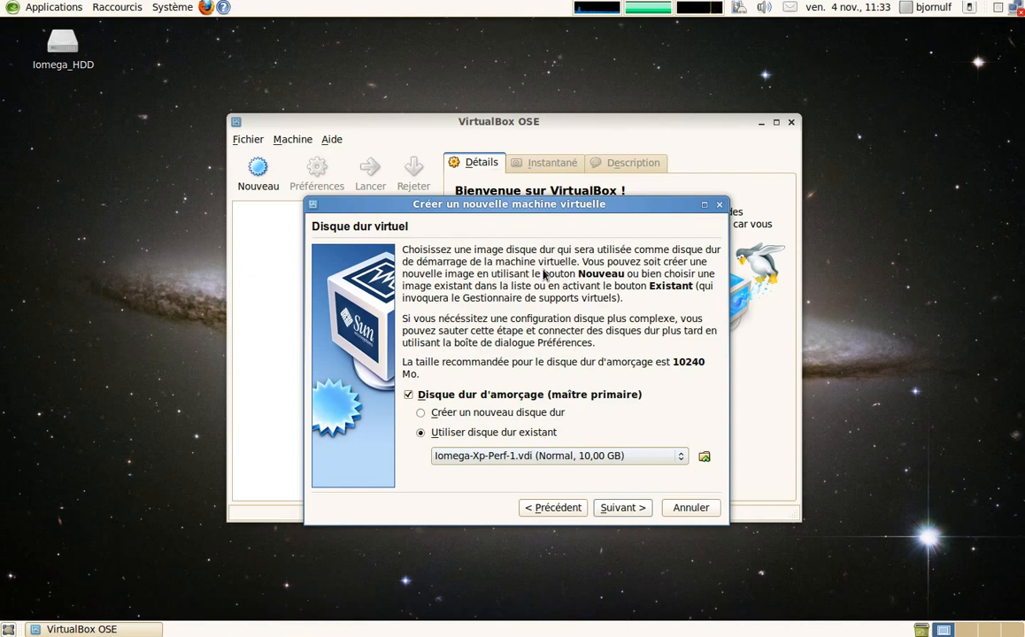
left_click(521, 458)
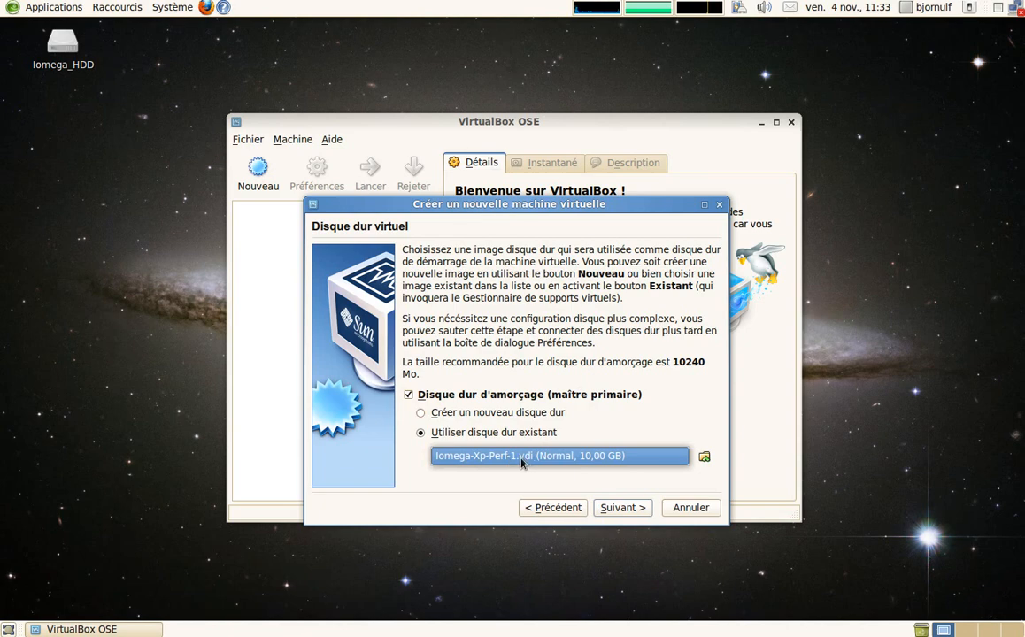
left_click(522, 459)
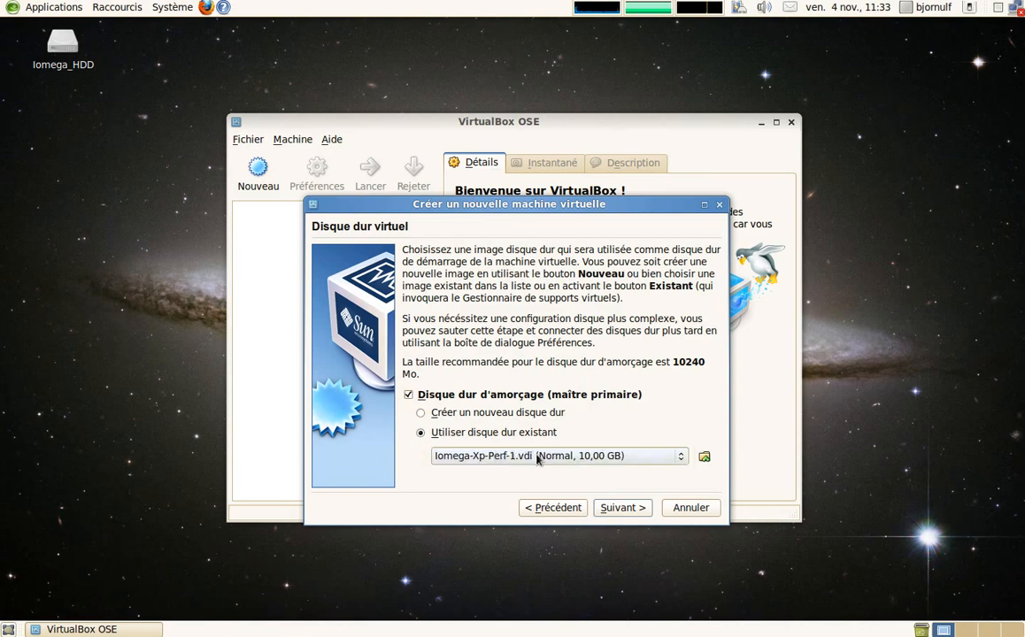
Choose to create a new boot hard disk and keep the dynamically sized image type in the disk creation wizard
left_click(475, 415)
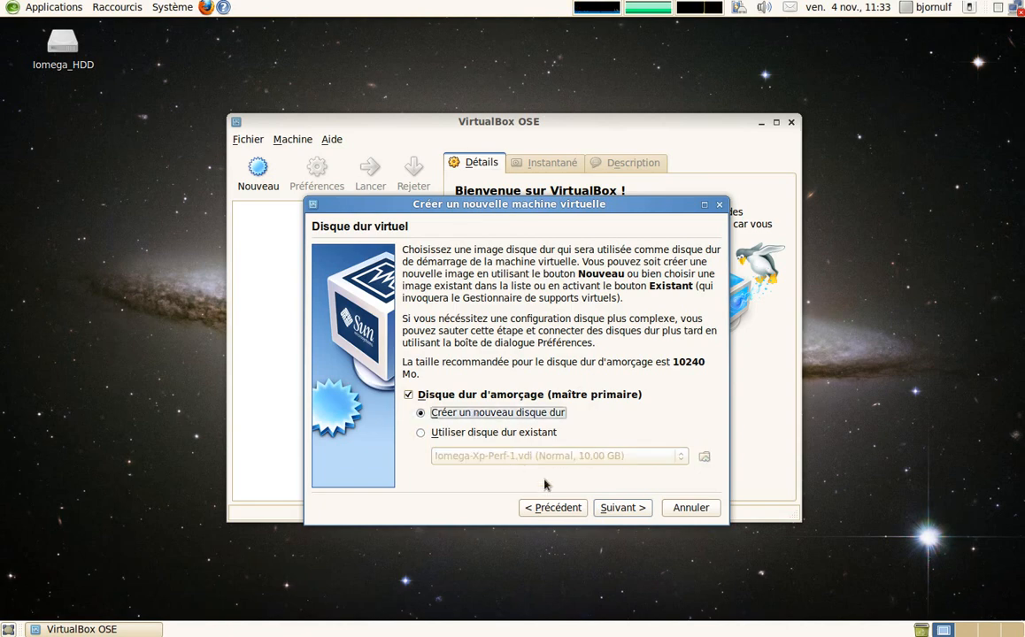
left_click(617, 510)
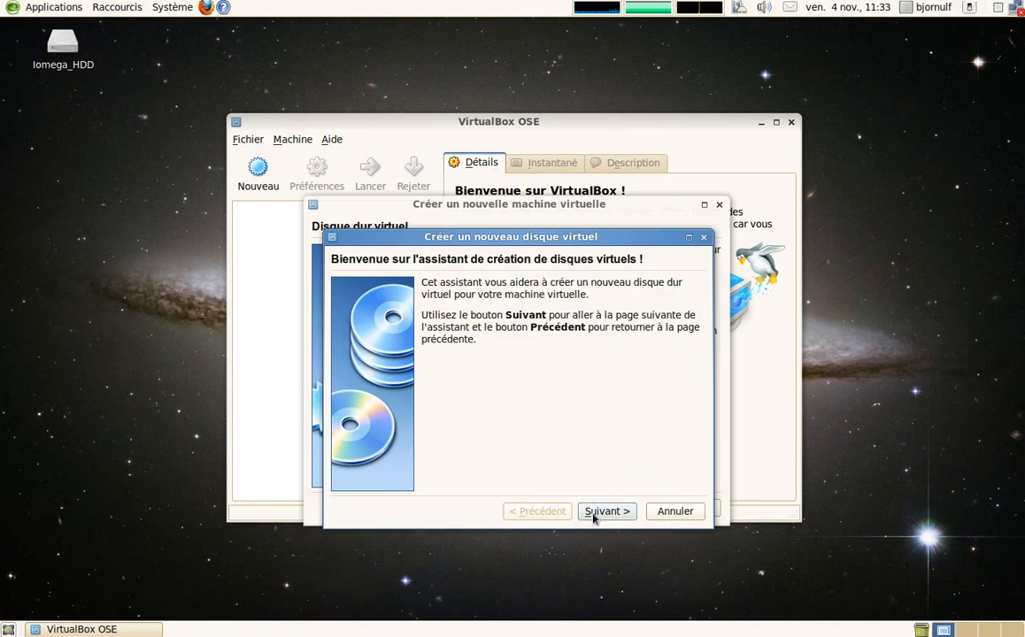
left_click(593, 515)
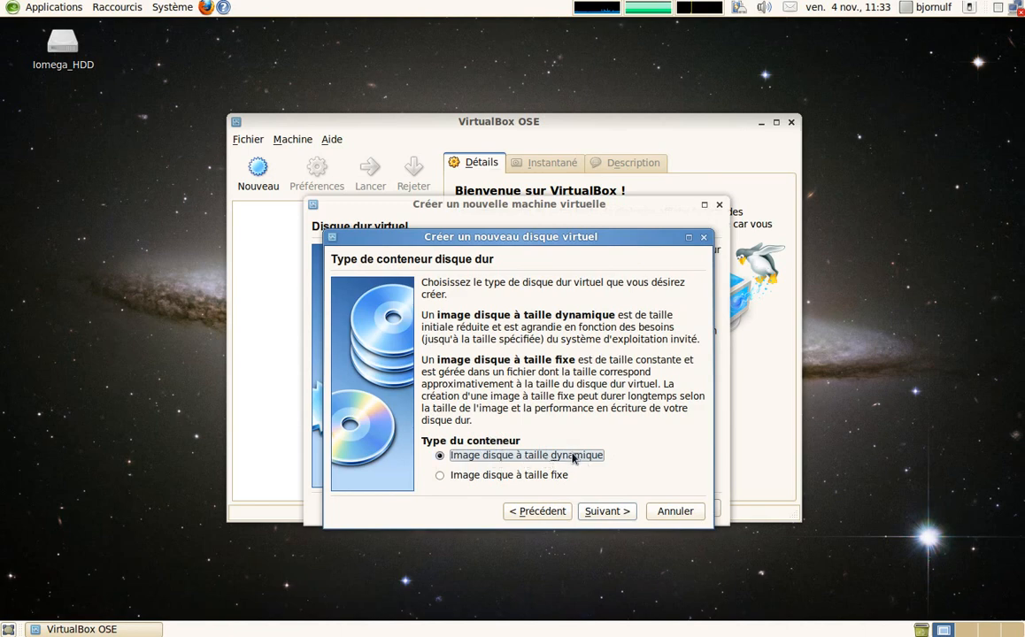
left_click(589, 515)
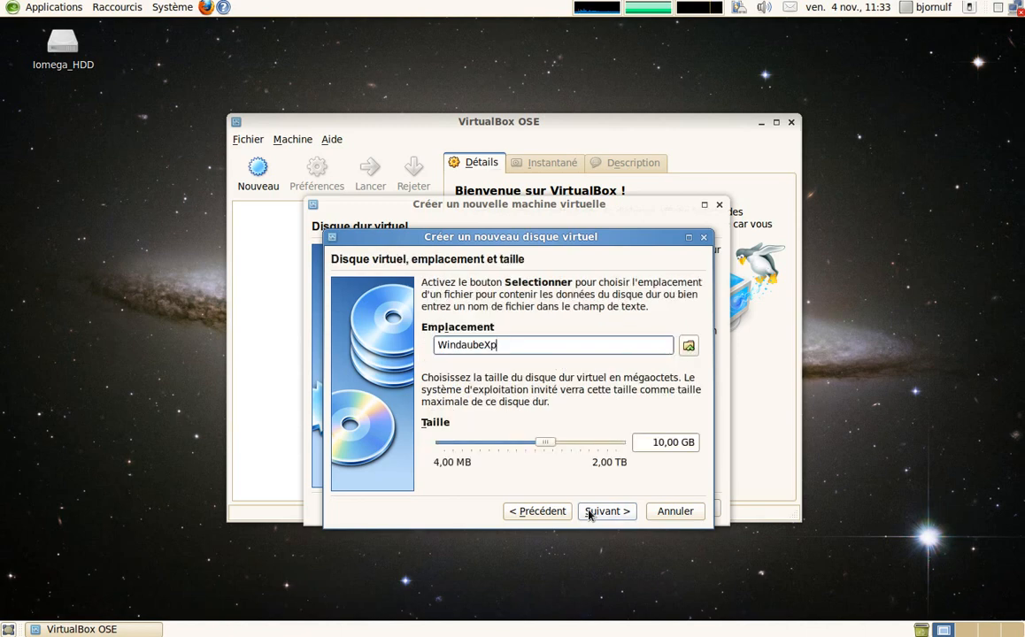
Set the new virtual disk's size to 5.00 GB, keeping WindaubeXp as its location name
left_click(524, 447)
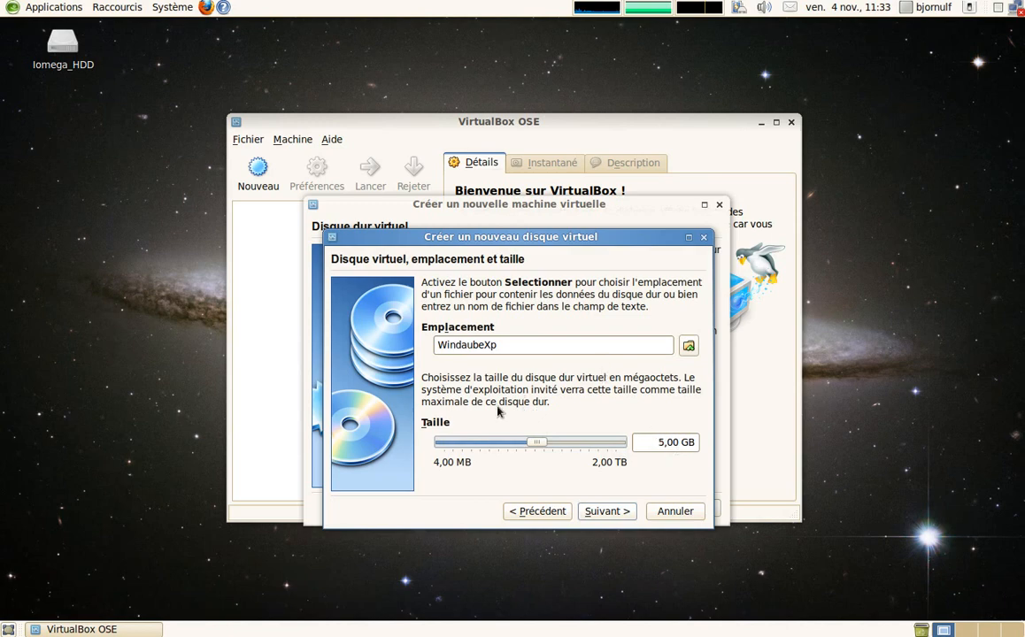
left_click_drag(541, 344, 361, 345)
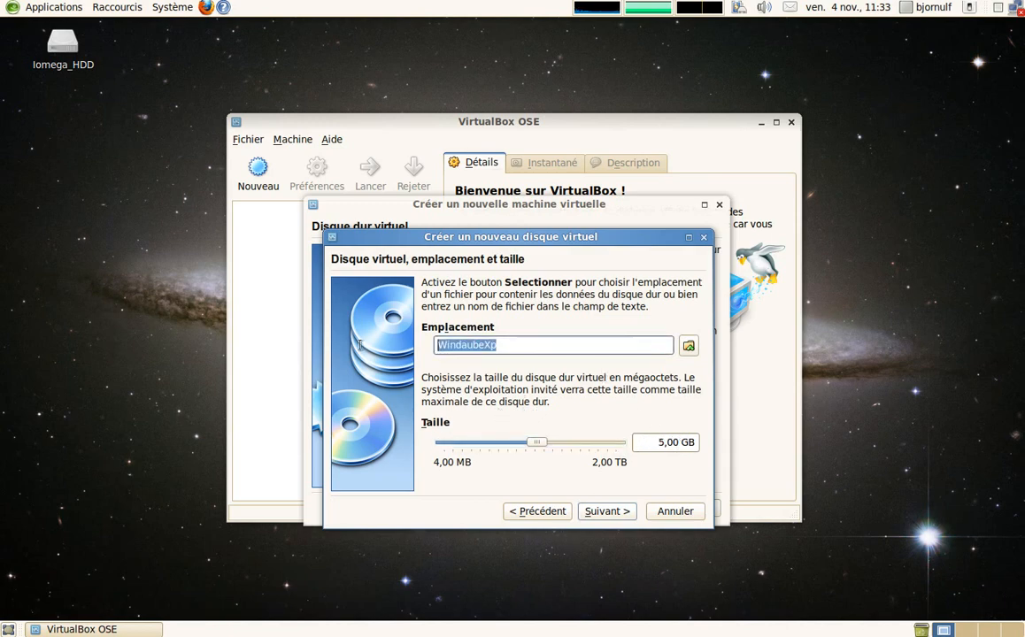
left_click(528, 344)
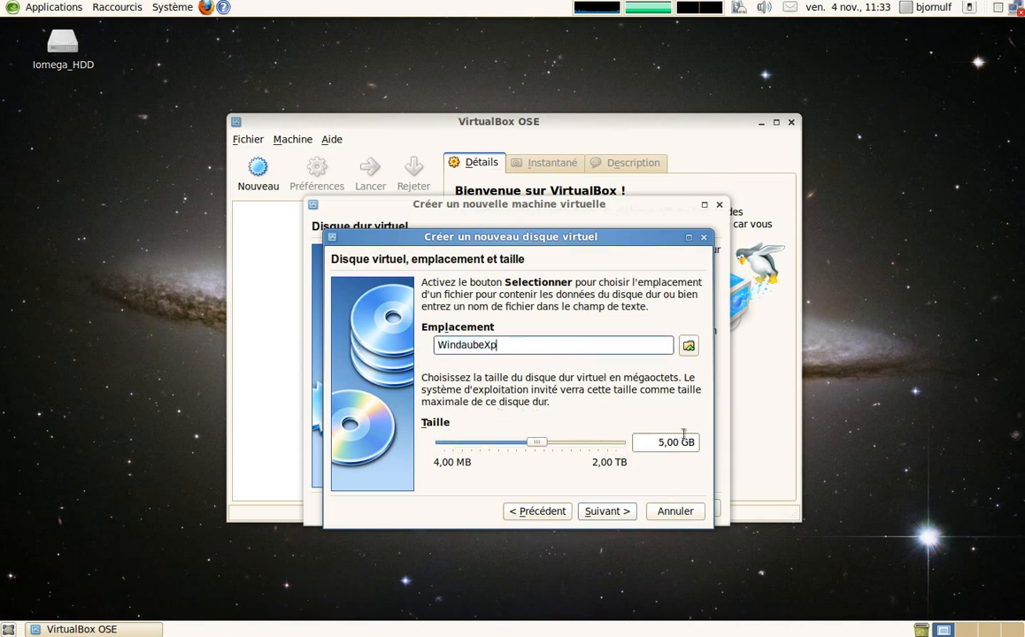
Save the disk image as WindaubeXP in the Bureau folder and finish creating the virtual disk
left_click(688, 347)
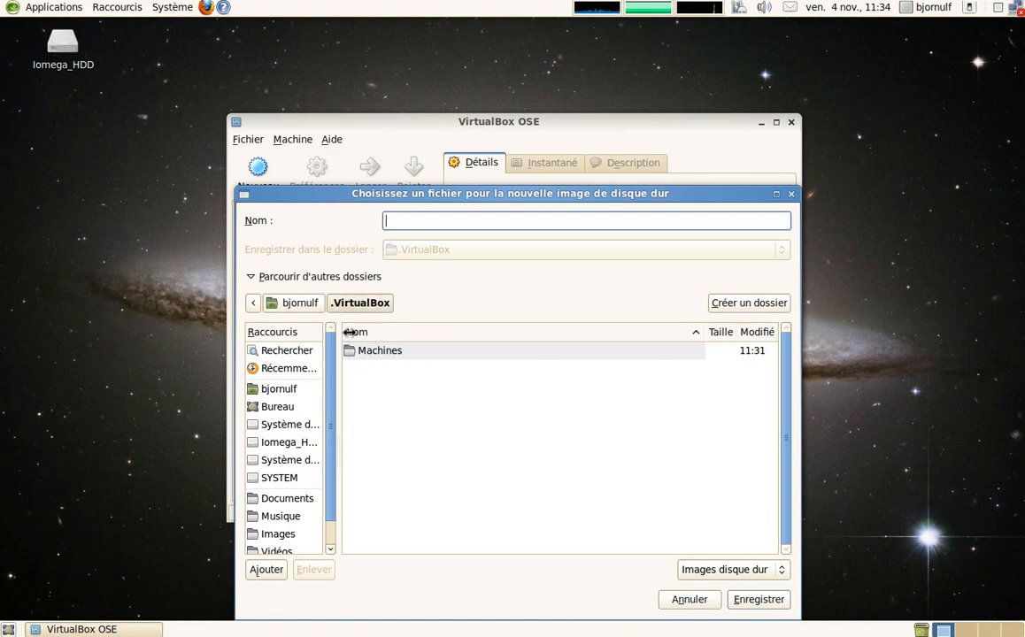
left_click(264, 406)
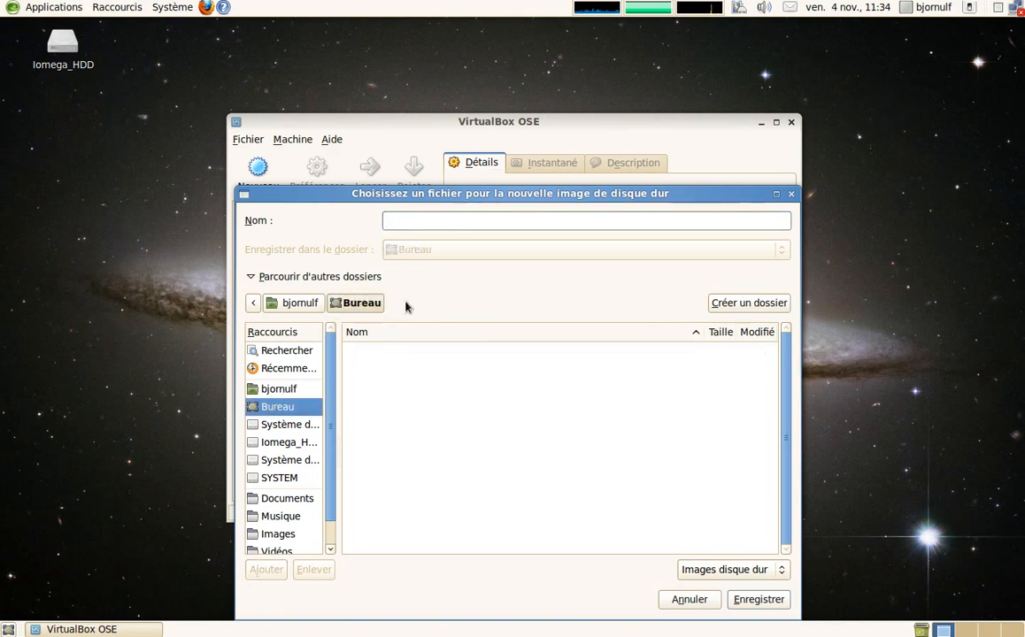
left_click(420, 222)
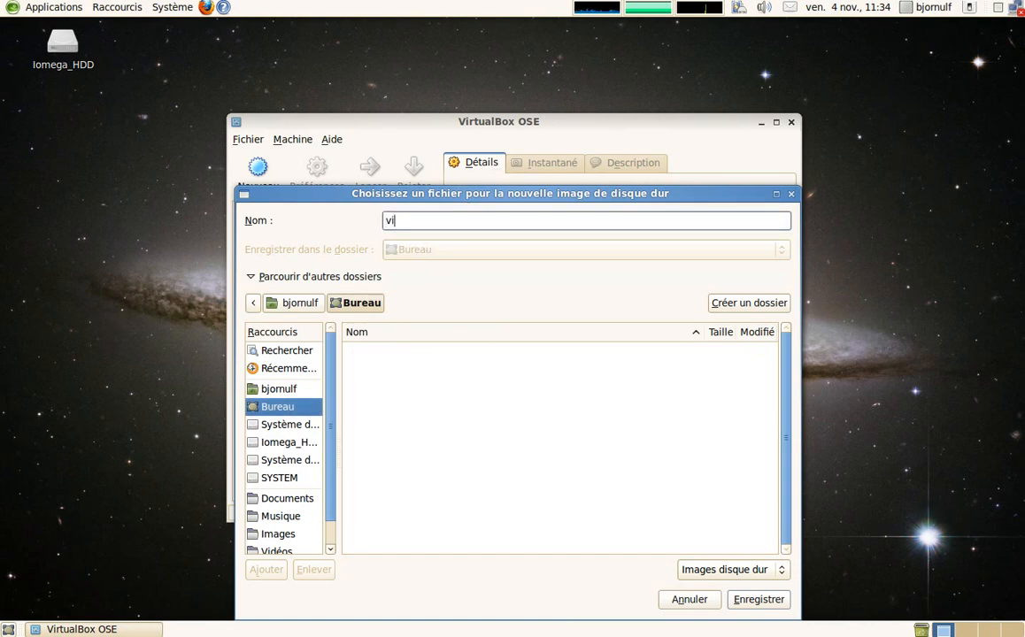
key("BackSpace")
key("BackSpace")
type("WInda")
key("Return")
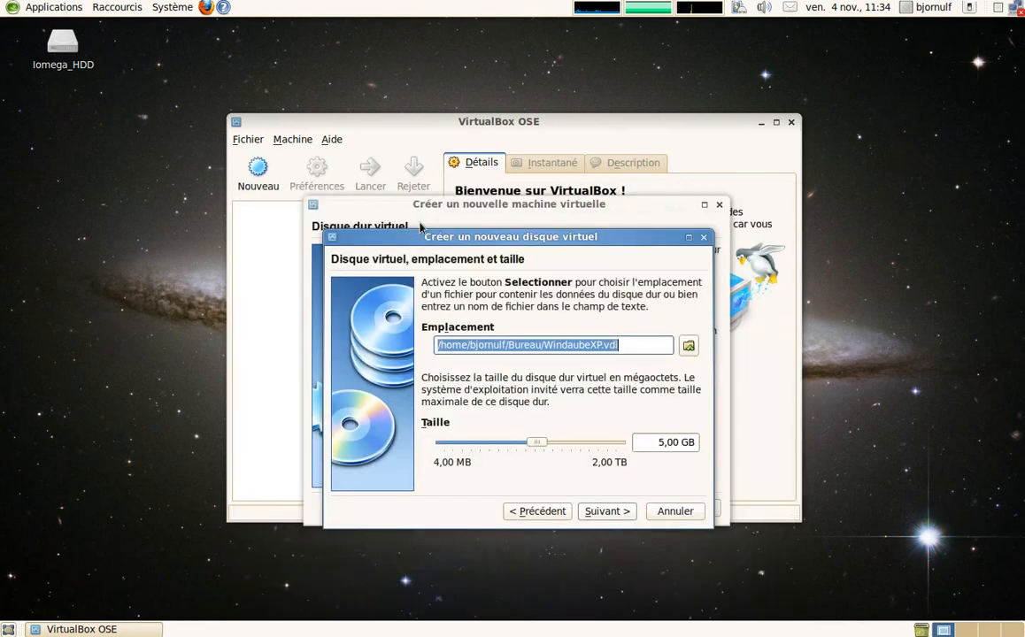
left_click(623, 514)
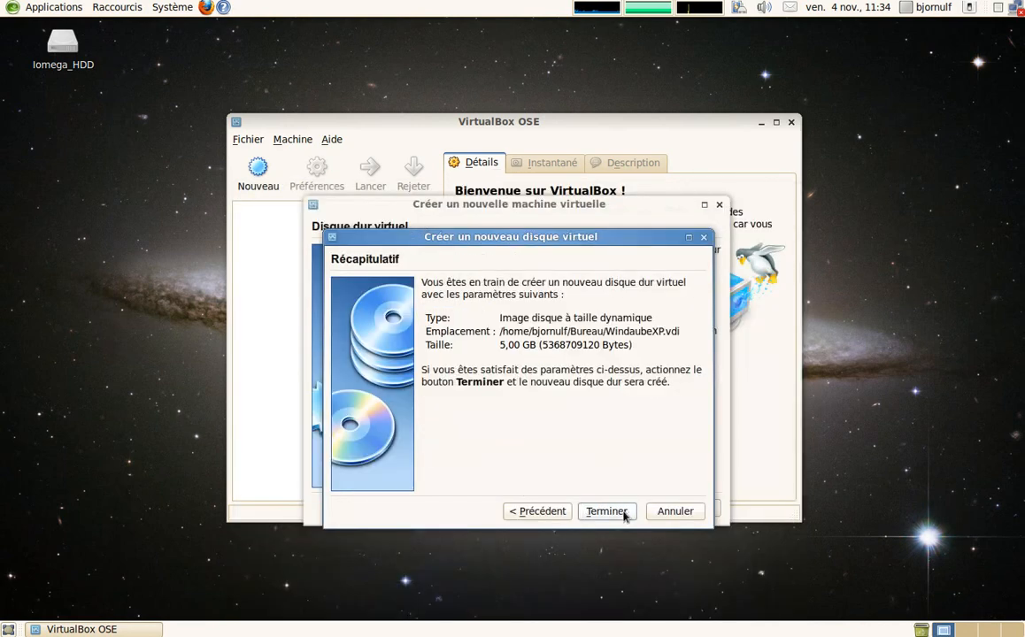
left_click(622, 513)
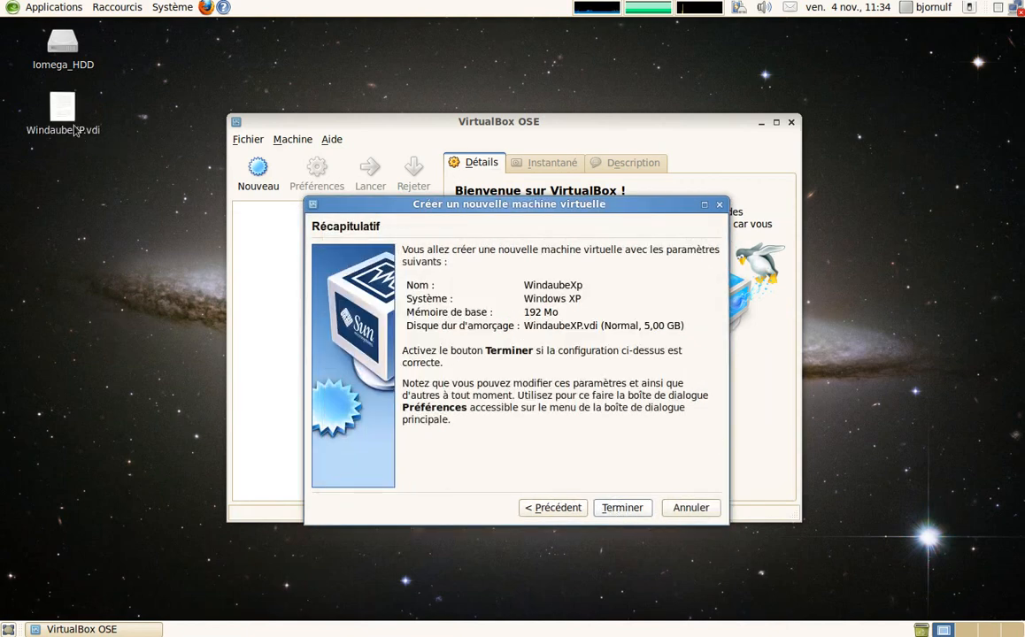
Move the WindaubeXP.vdi icon lower on the desktop and finish creating the WindaubeXp virtual machine
left_click_drag(67, 115, 77, 213)
mouse_move(121, 167)
left_mouse_down()
mouse_move(85, 203)
mouse_move(15, 237)
mouse_move(133, 170)
mouse_move(118, 166)
left_mouse_up()
left_click_drag(10, 152, 12, 176)
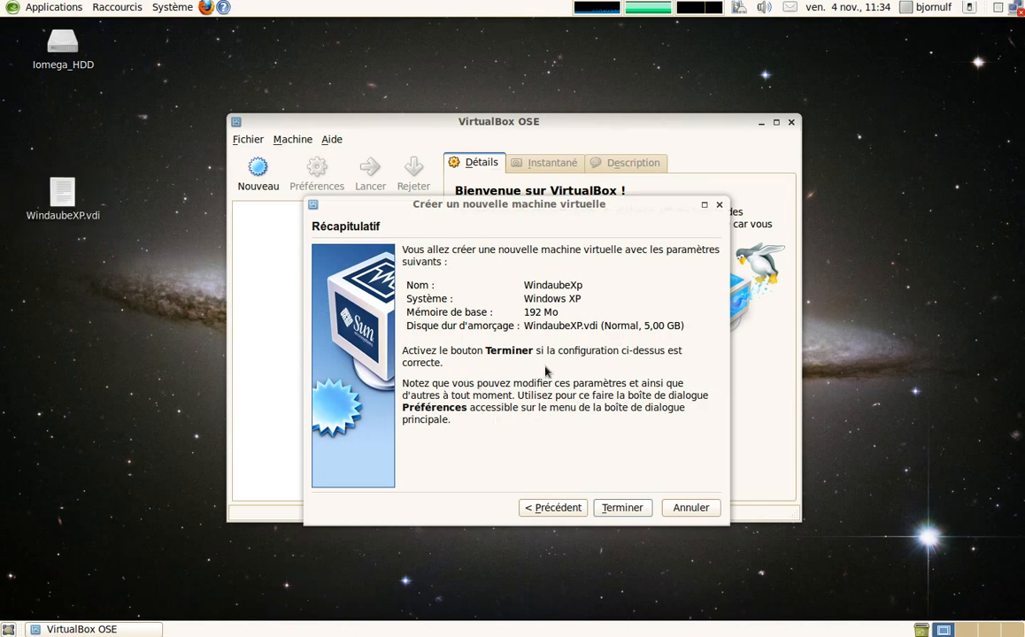
left_click(493, 204)
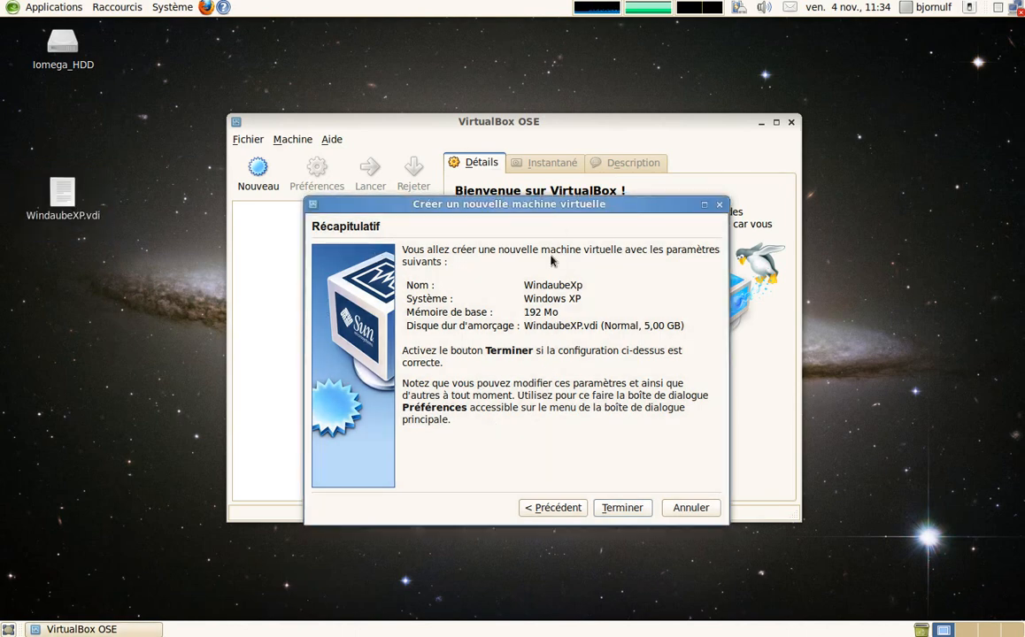
left_click(624, 507)
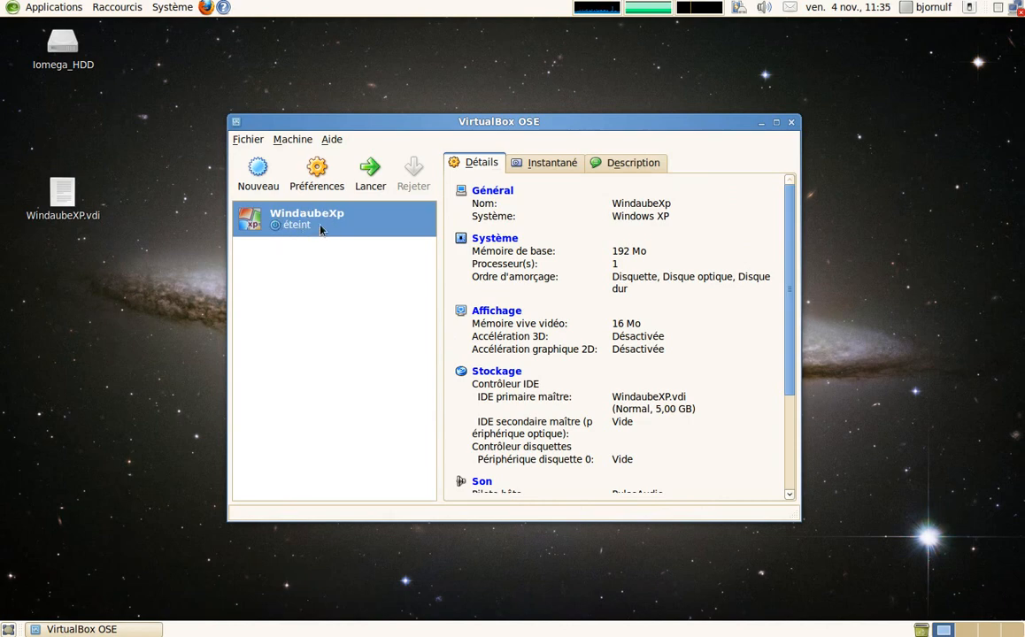
left_click(62, 194)
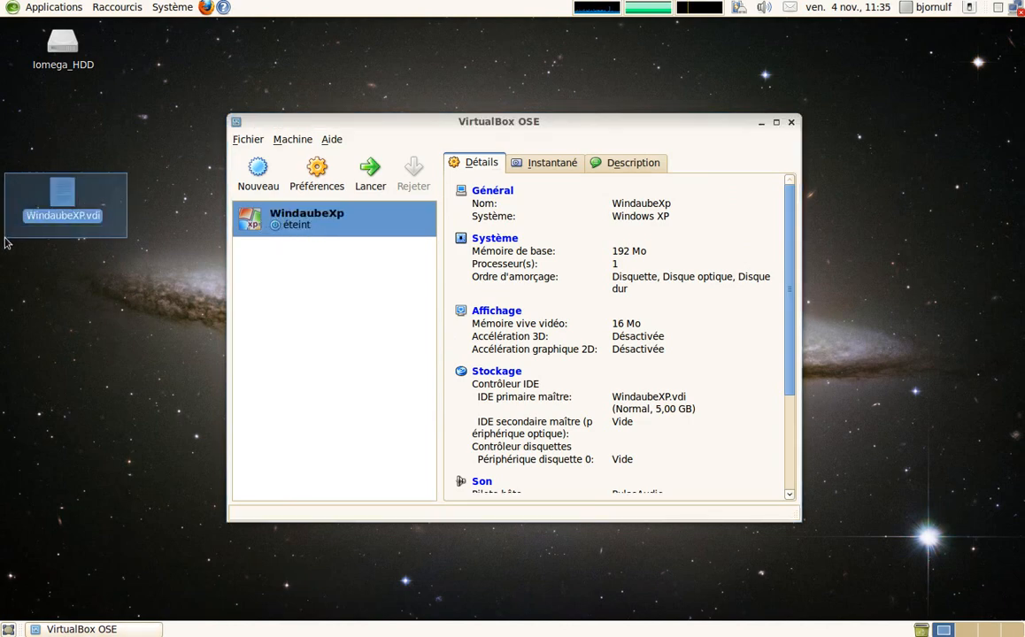
left_click(155, 200)
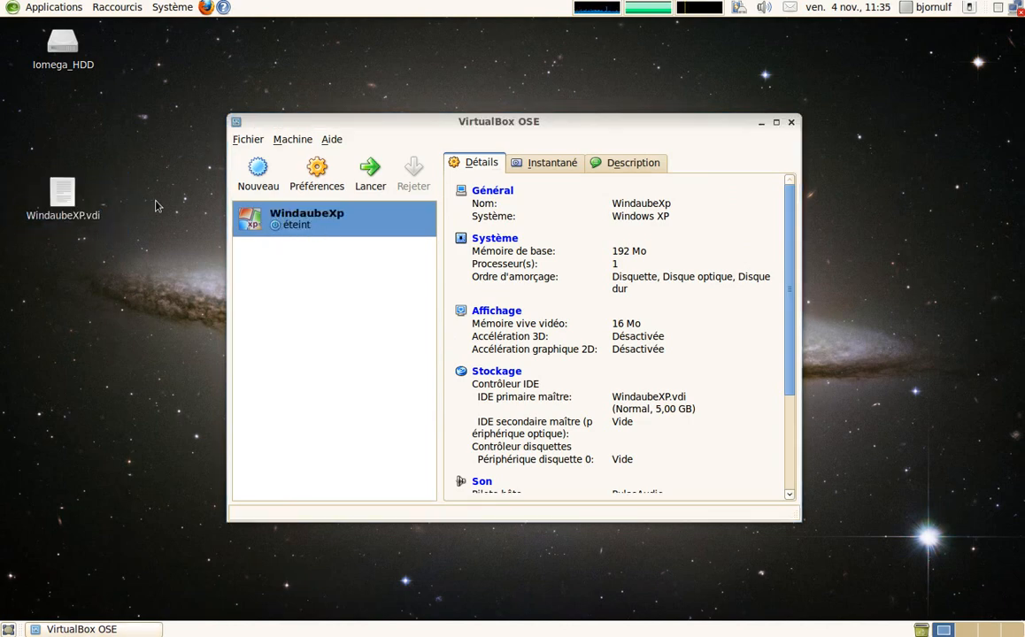
left_click(311, 215)
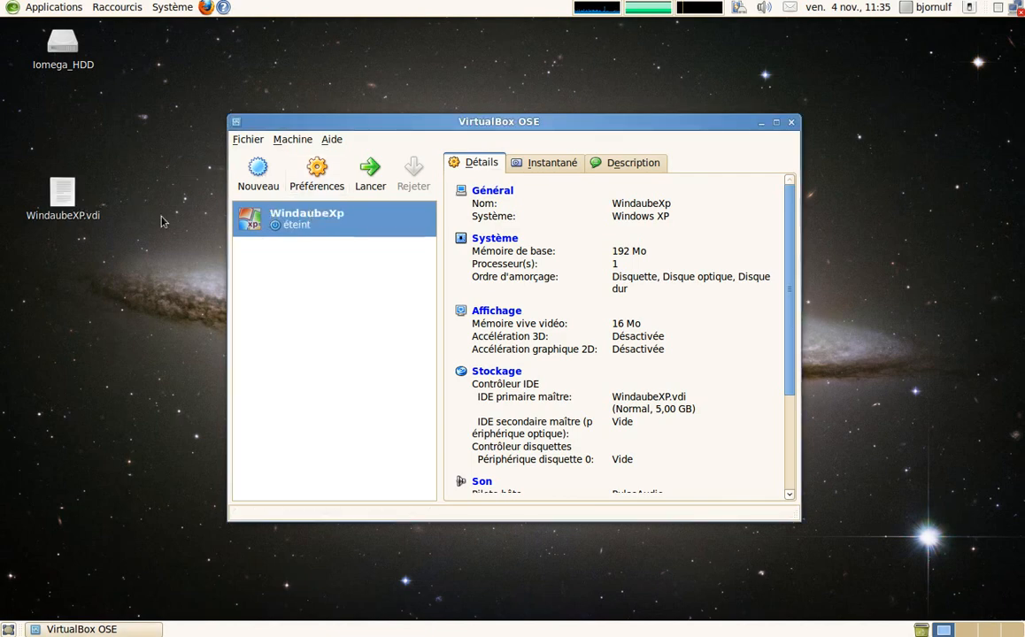
left_click(65, 193)
left_click_drag(106, 172, 14, 225)
left_click(76, 247)
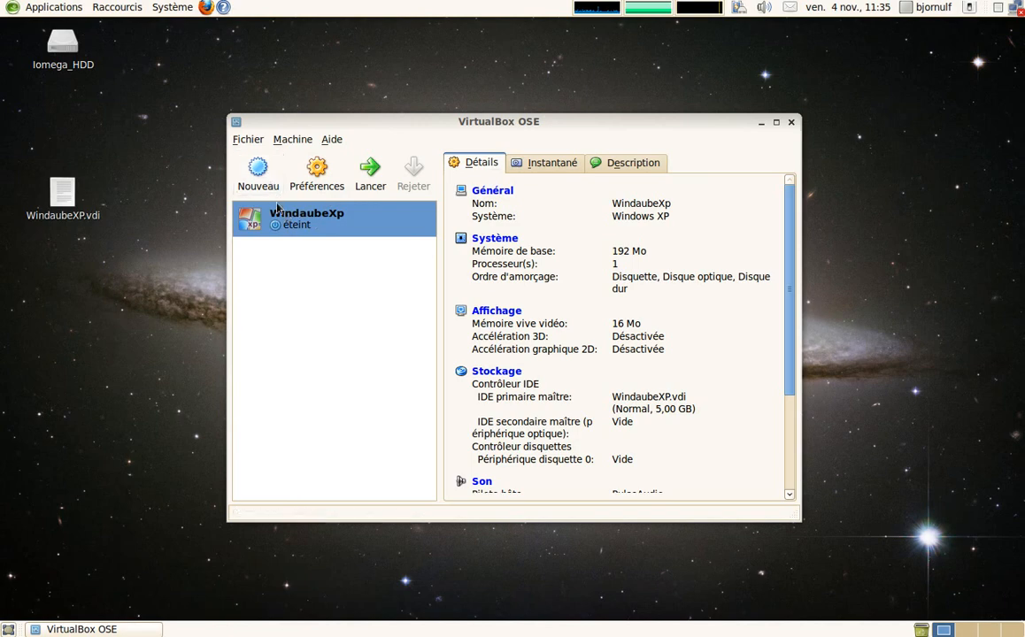
left_click_drag(121, 167, 15, 232)
left_click(174, 203)
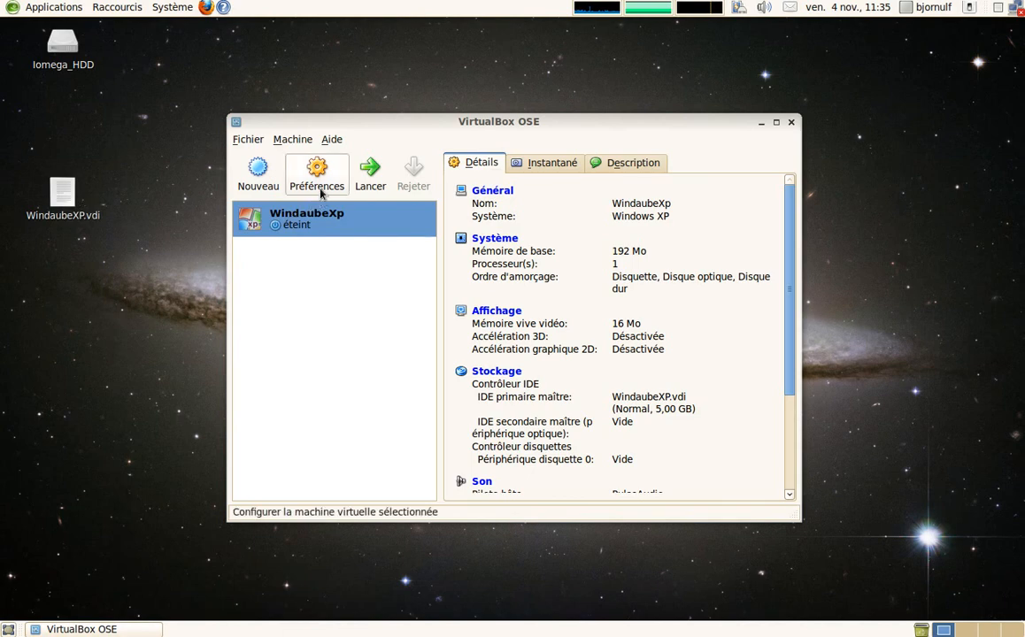
Open the WindaubeXp machine's preferences and review its general, system motherboard, processor and display settings
left_click(321, 189)
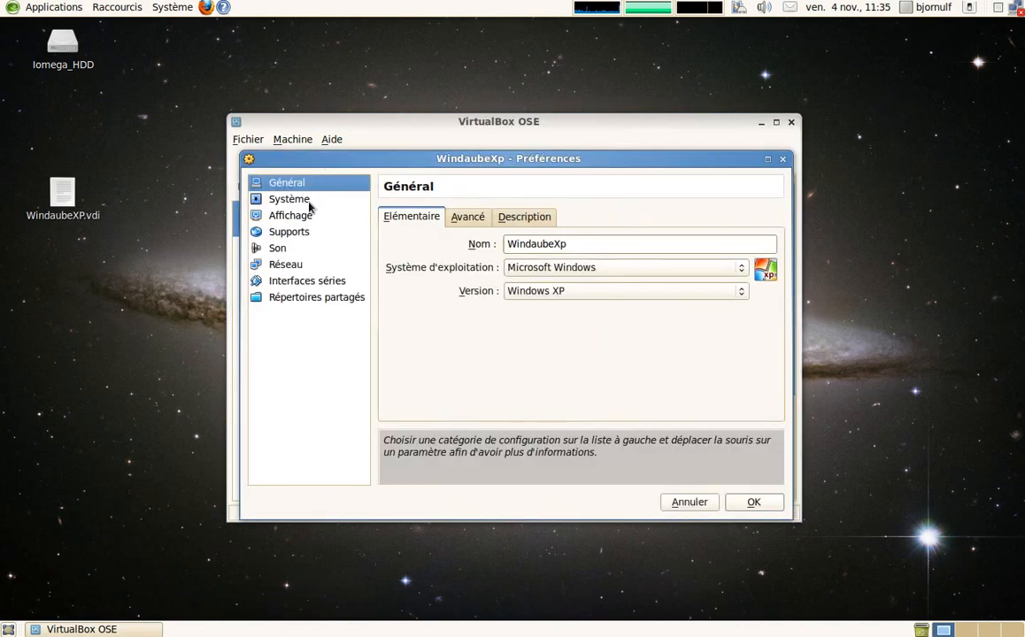
mouse_move(302, 156)
left_mouse_down()
mouse_move(320, 263)
mouse_move(311, 164)
left_mouse_up()
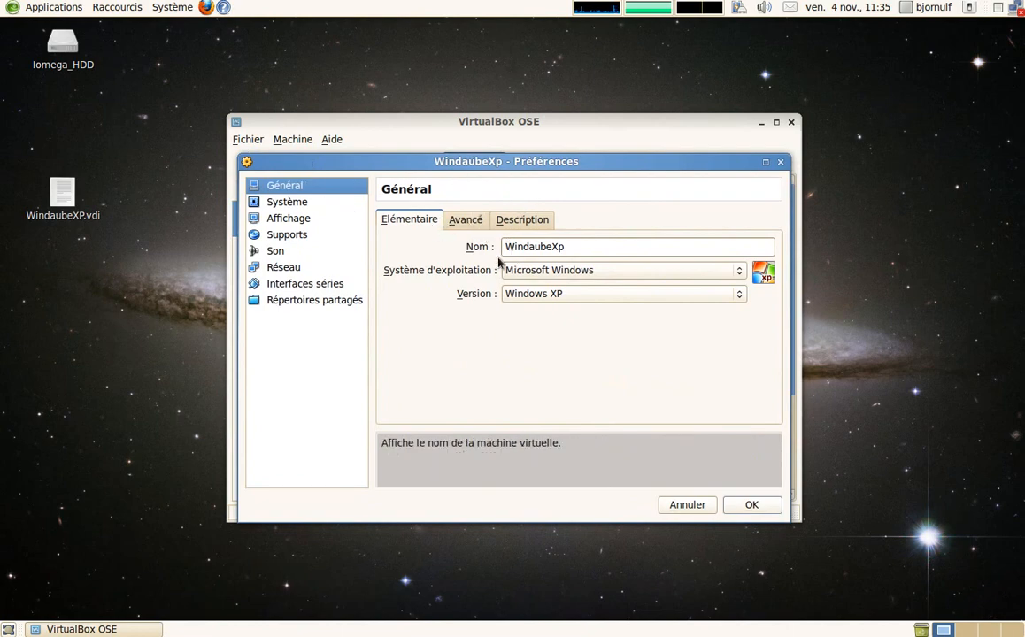
left_click(466, 220)
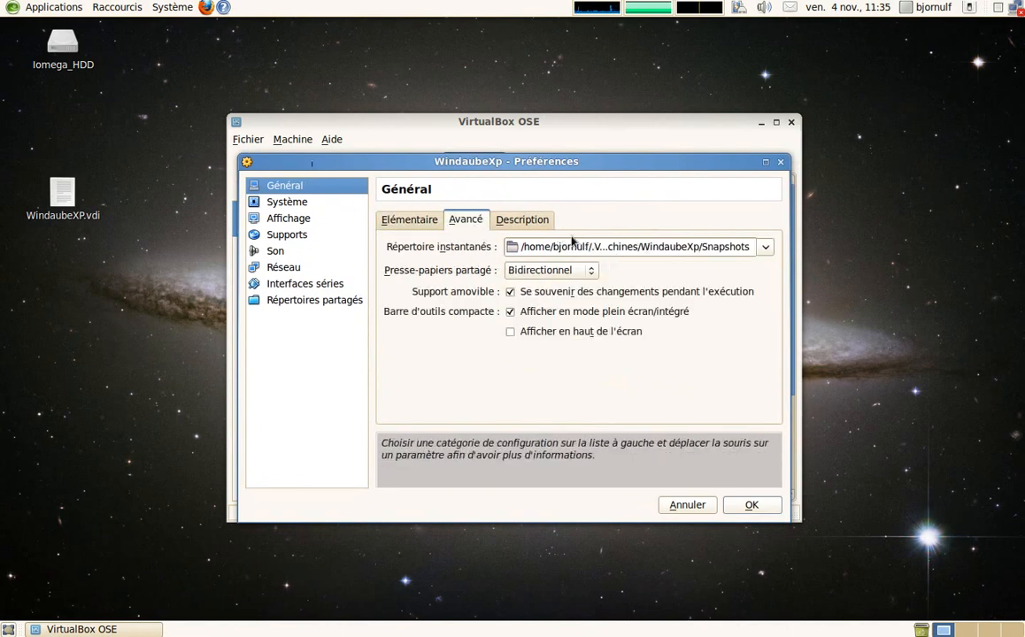
left_click(520, 219)
left_click(420, 223)
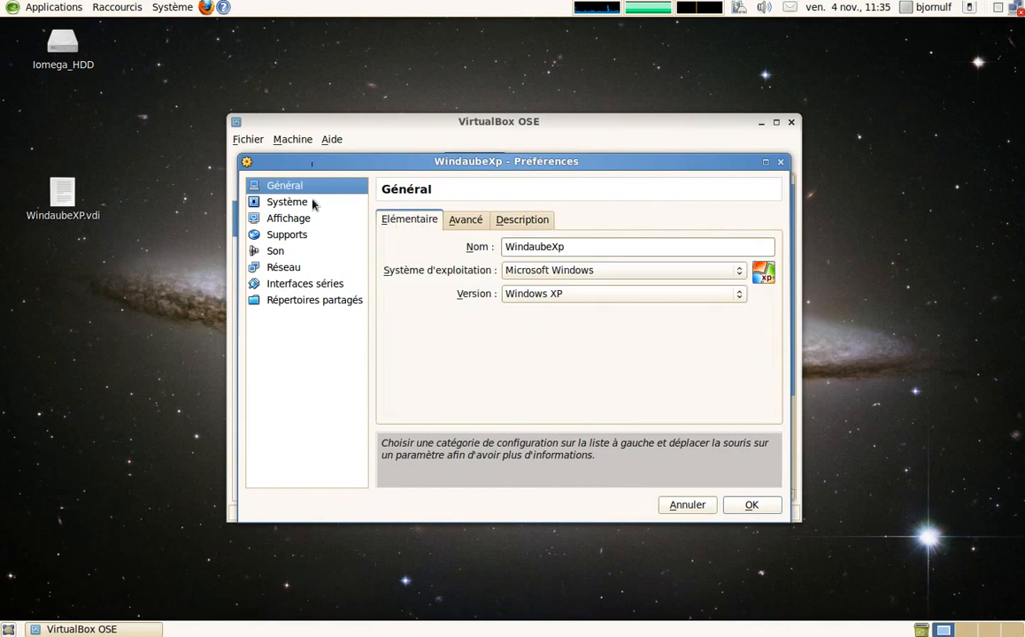
left_click(284, 205)
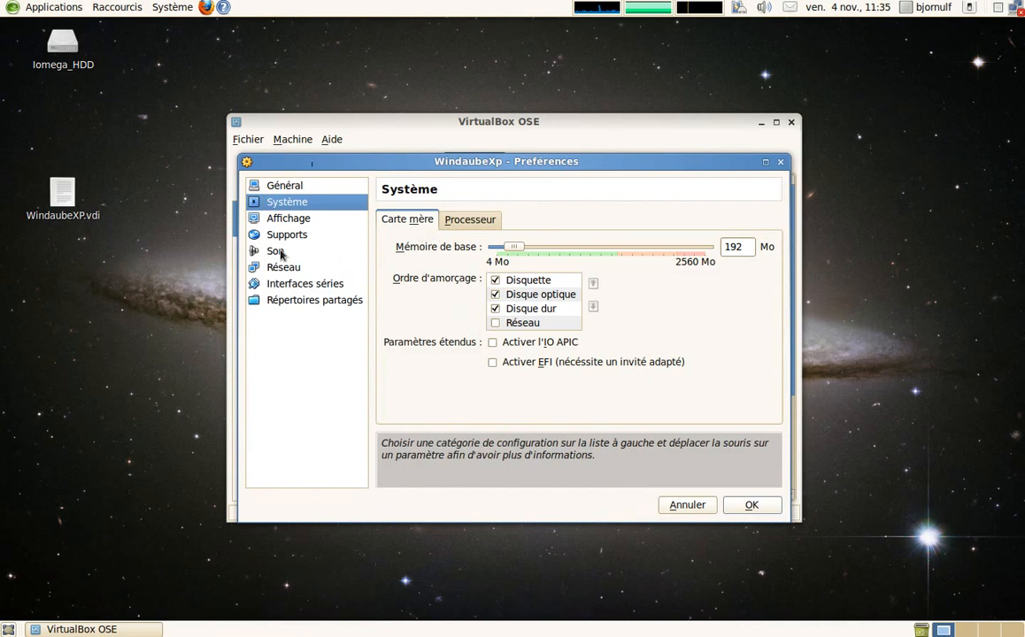
mouse_move(379, 165)
left_mouse_down()
mouse_move(400, 358)
mouse_move(354, 148)
mouse_move(367, 152)
left_mouse_up()
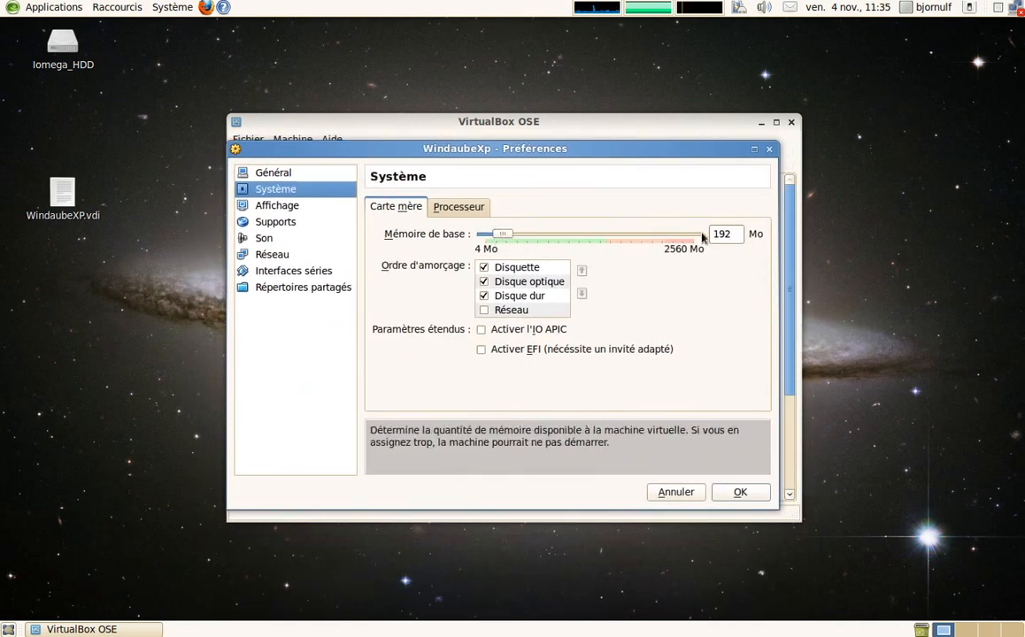
left_click(724, 234)
left_click(465, 209)
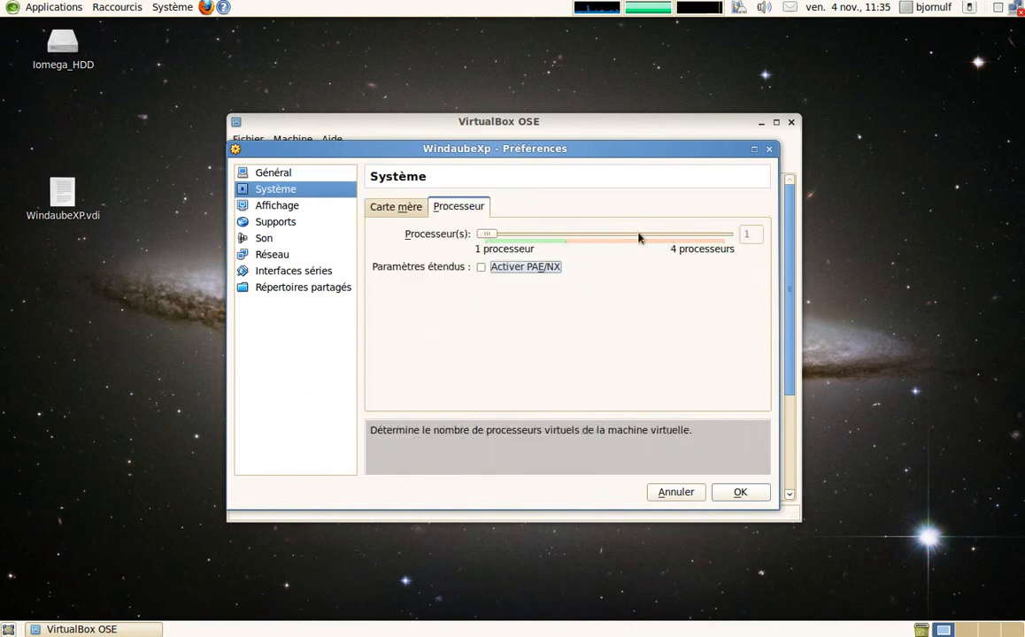
left_click(281, 206)
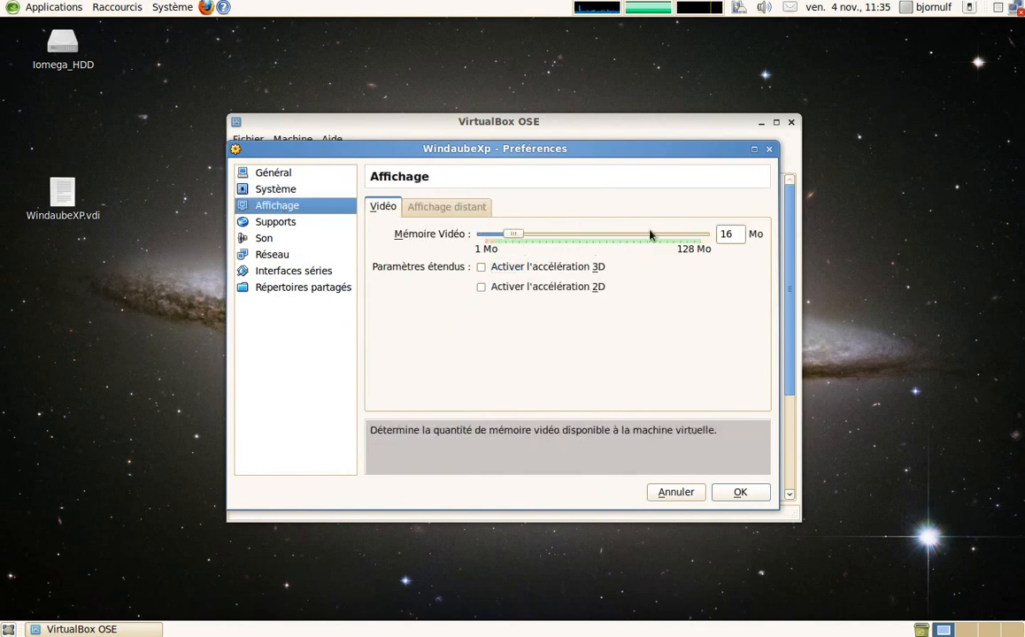
Examine the WindaubeXP.vdi hard disk attached to the IDE controller in the machine's storage settings
left_click(285, 222)
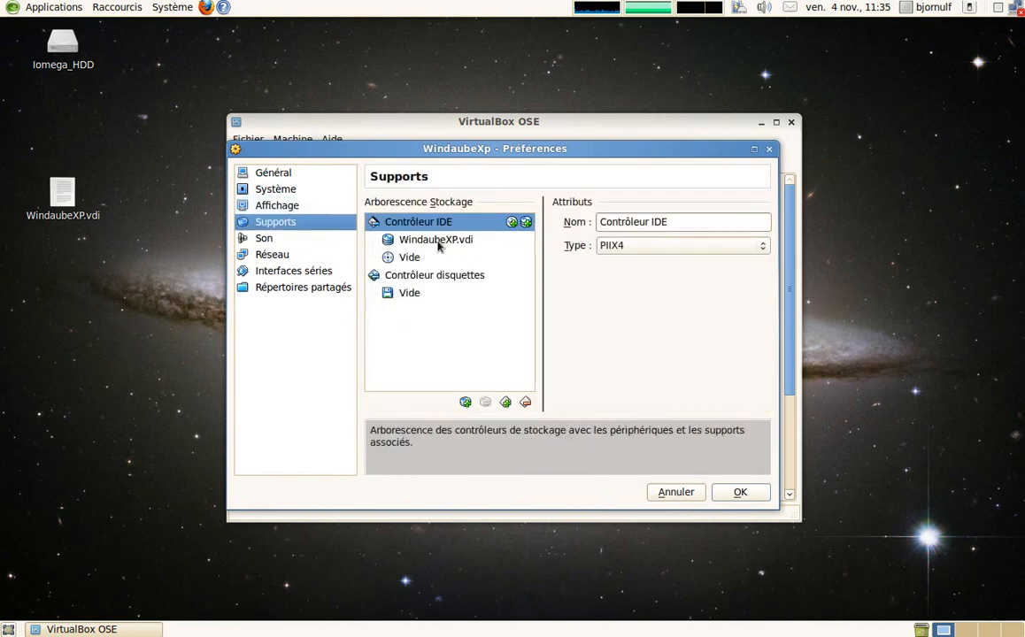
left_click(436, 240)
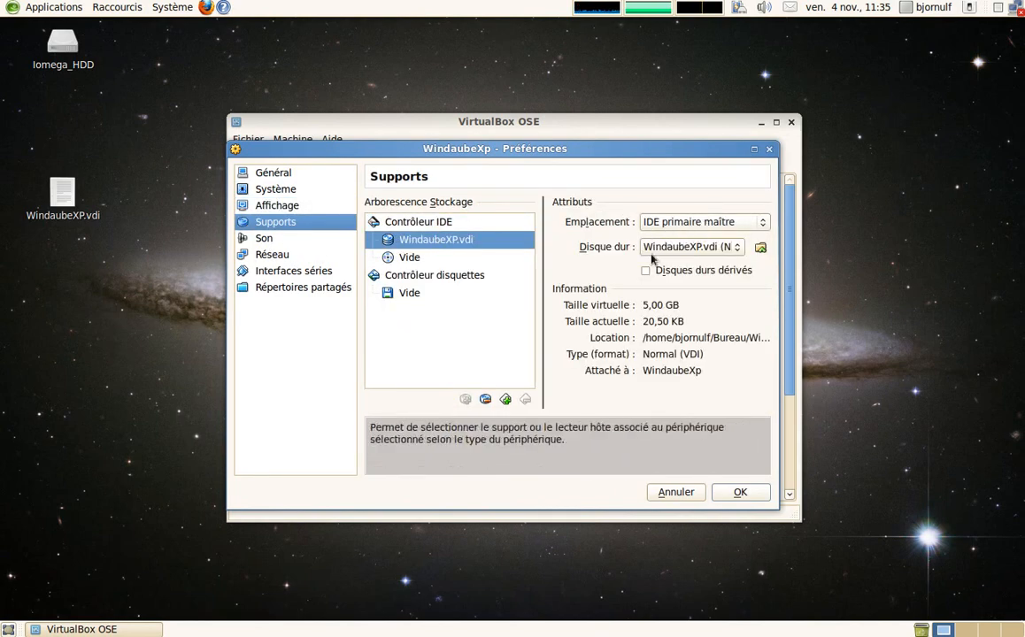
left_click_drag(157, 180, 11, 231)
left_click(92, 259)
left_click(442, 244)
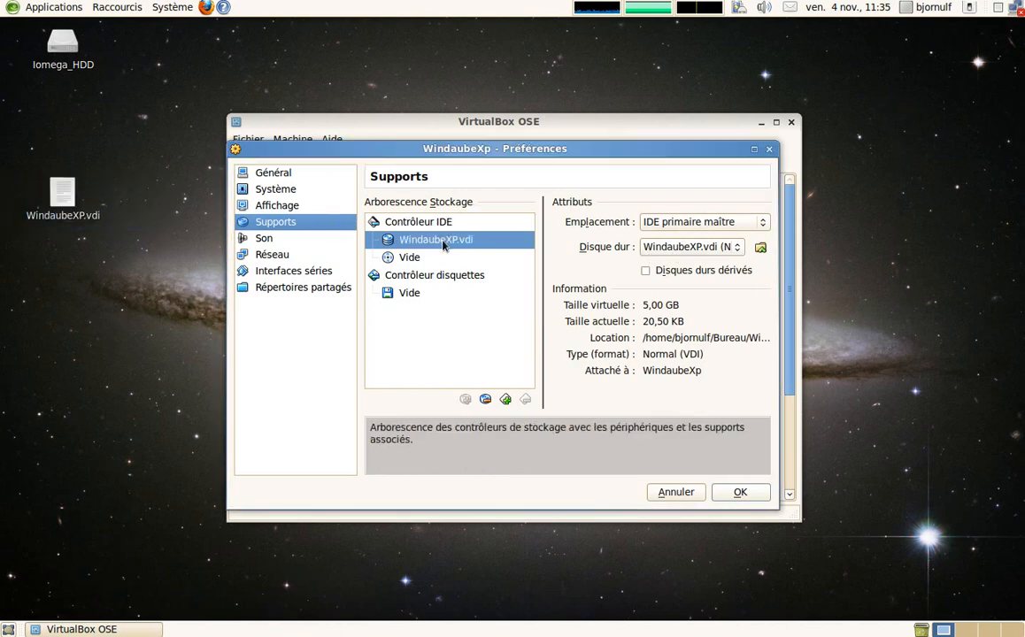
Open the virtual media manager for the empty IDE optical drive and remove PE.11-2010.iso from the known optical images
left_click(416, 257)
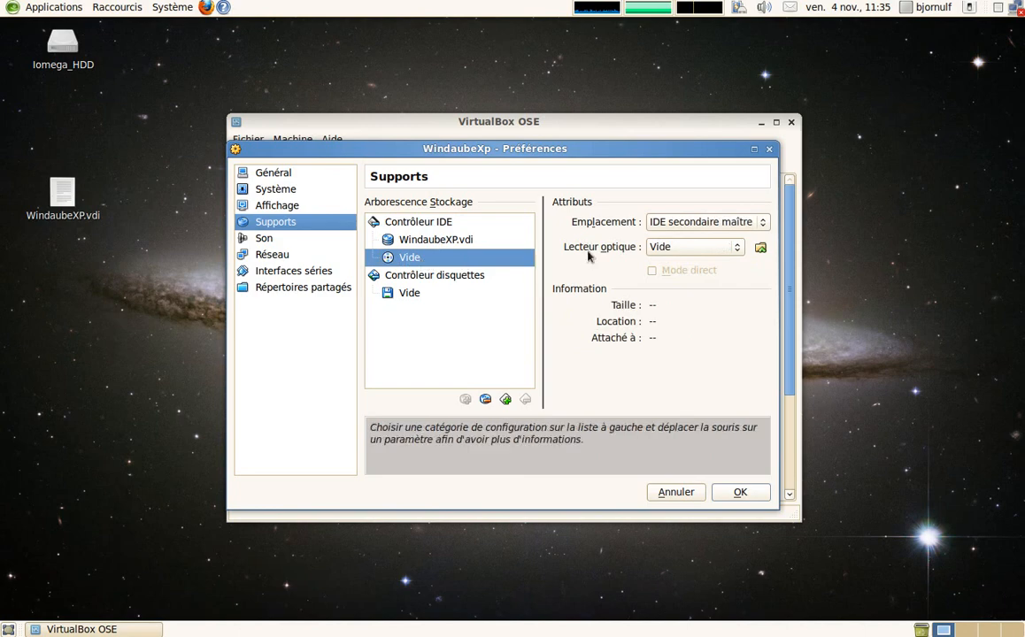
left_click(697, 249)
left_click(720, 248)
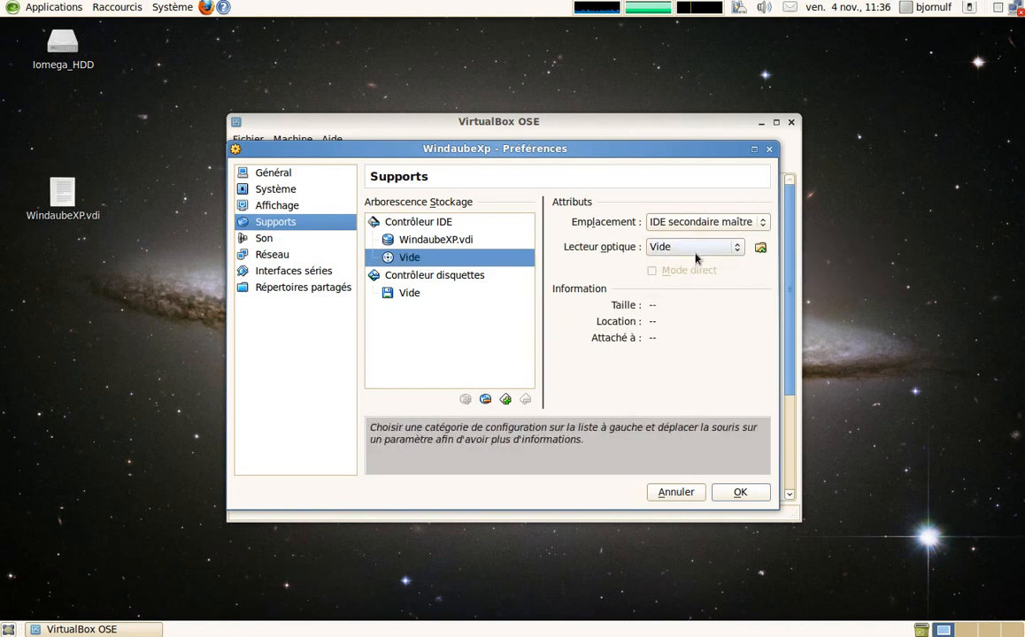
left_click(759, 249)
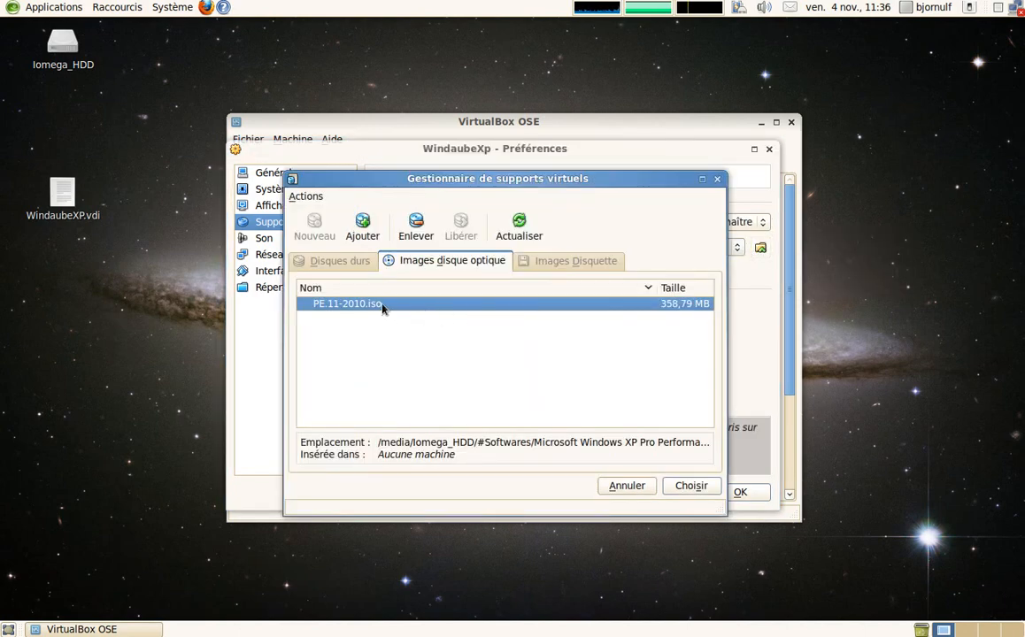
right_click(383, 305)
left_click(420, 244)
left_click_drag(522, 178, 502, 187)
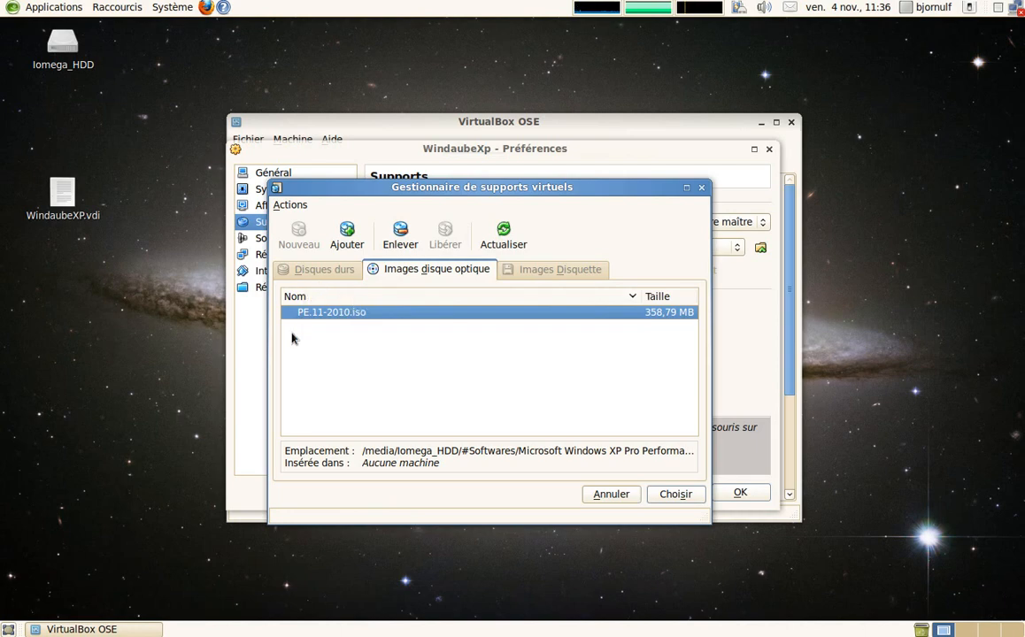
left_click(389, 250)
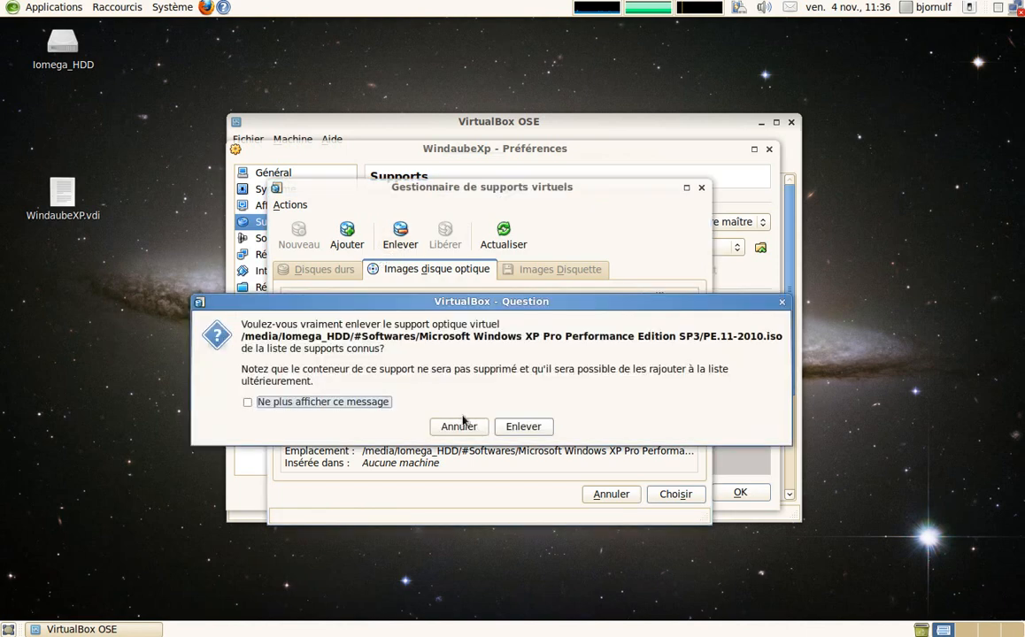
left_click(497, 426)
Add PE.11-2010.iso from the Microsoft Windows XP Pro Performance Edition SP3 folder under #Softwares on Iomega_HDD to the optical images
left_click(345, 234)
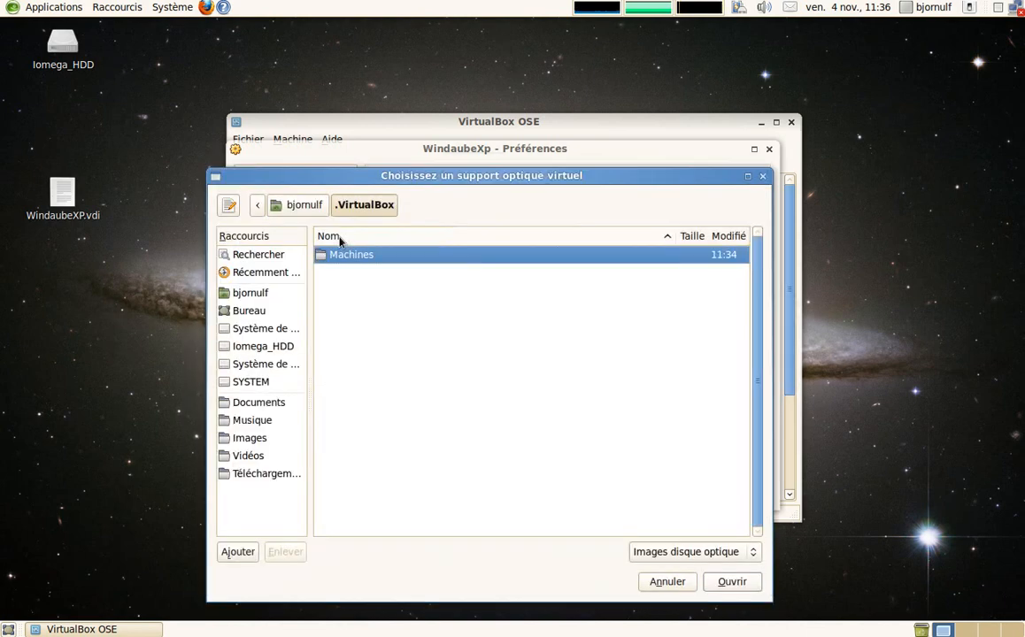
left_click(265, 346)
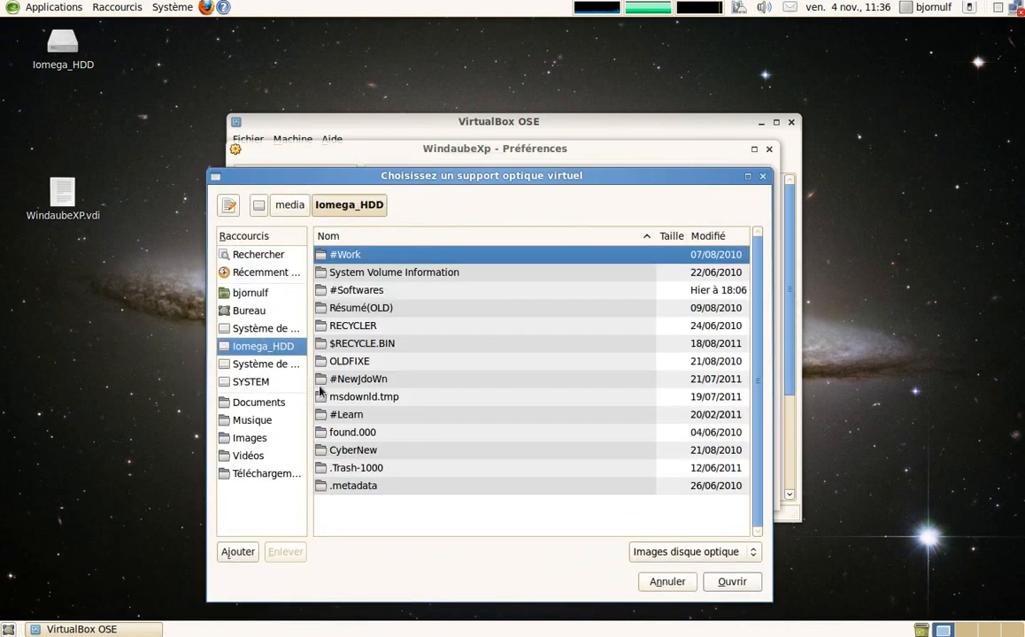
double_click(336, 291)
scroll(381, 363, "down", 5)
scroll(363, 377, "up", 3)
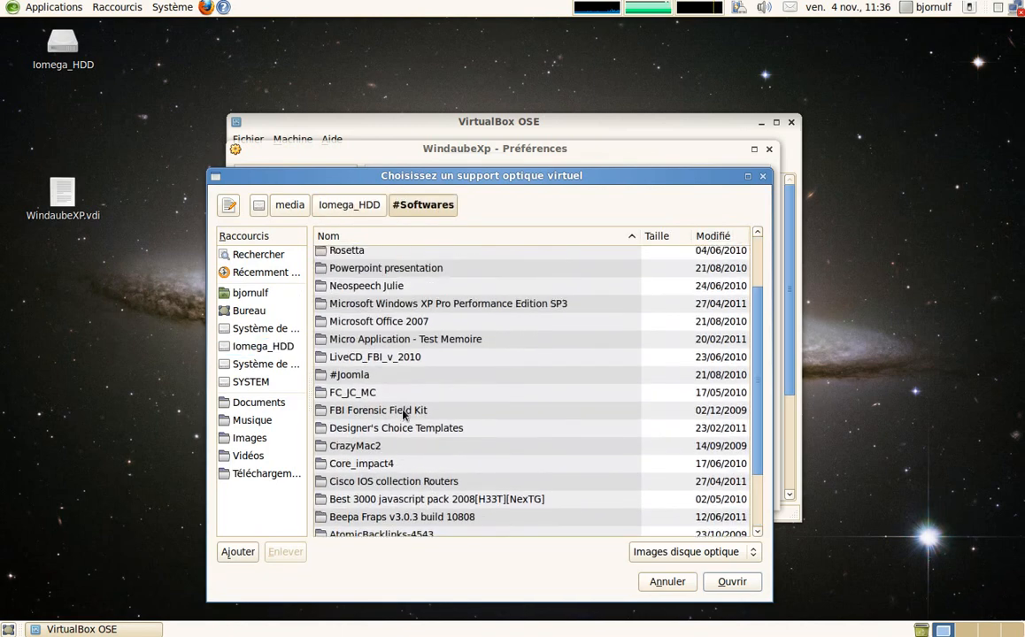
left_click(378, 304)
double_click(378, 305)
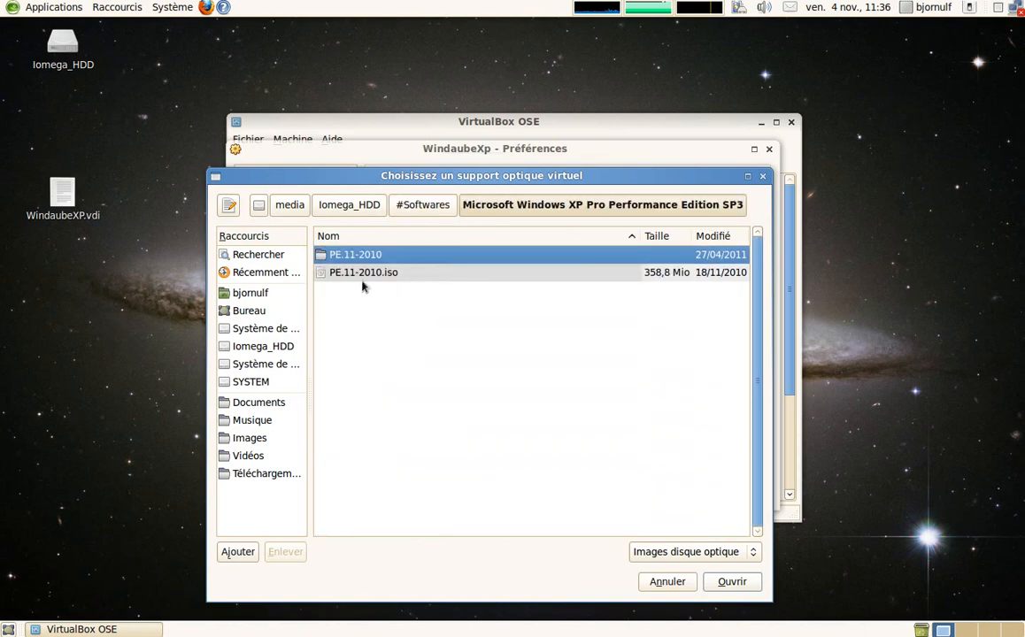
left_click(362, 272)
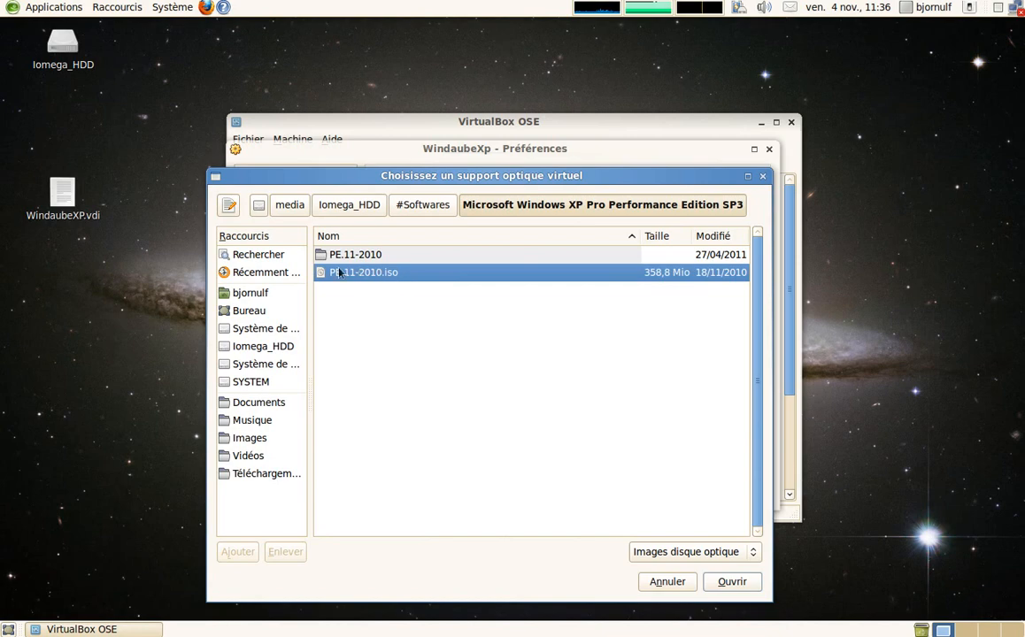
double_click(413, 274)
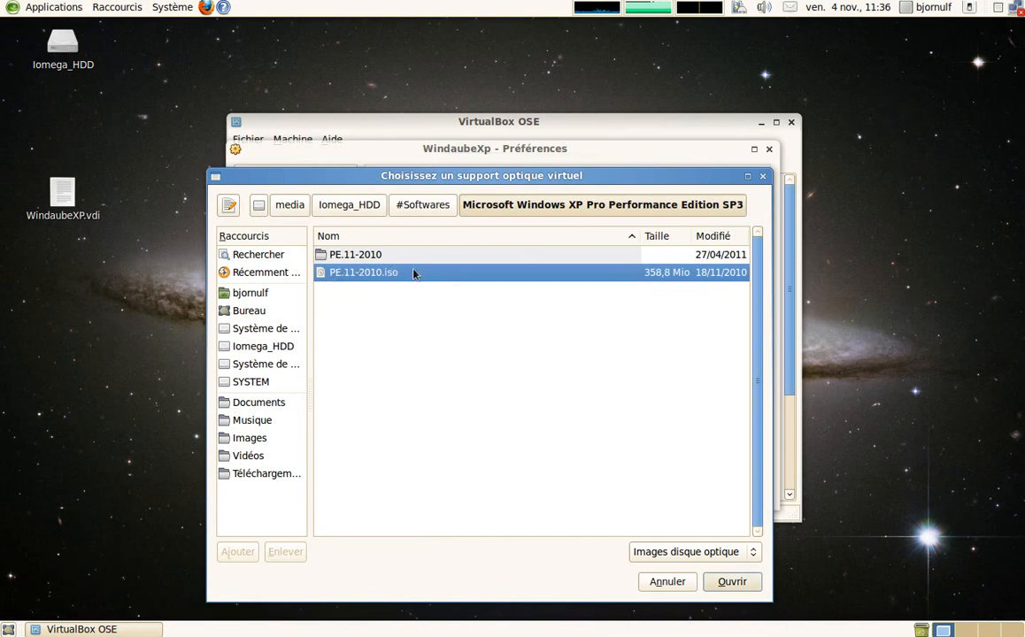
left_click_drag(469, 187, 437, 191)
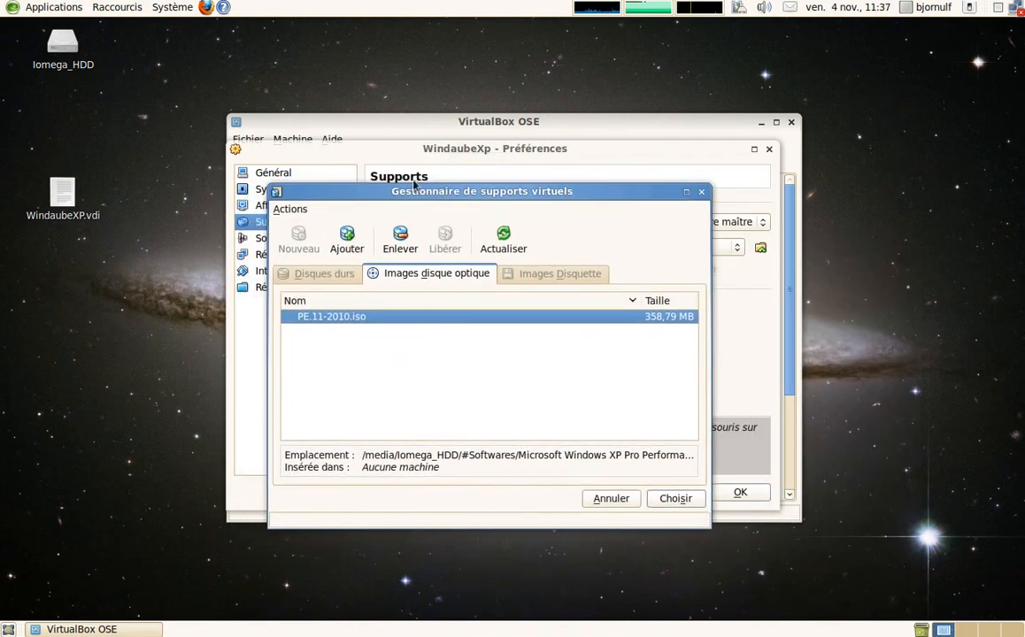
Assign PE.11-2010.iso to the IDE optical drive, check it alongside WindaubeXP.vdi, and save the machine's preferences
double_click(305, 323)
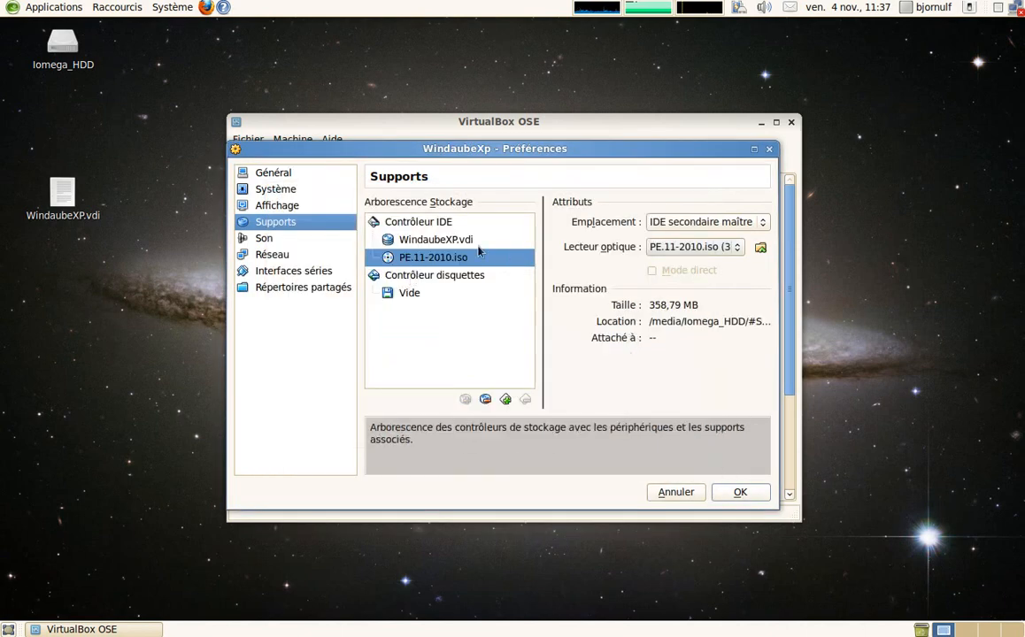
left_click(434, 240)
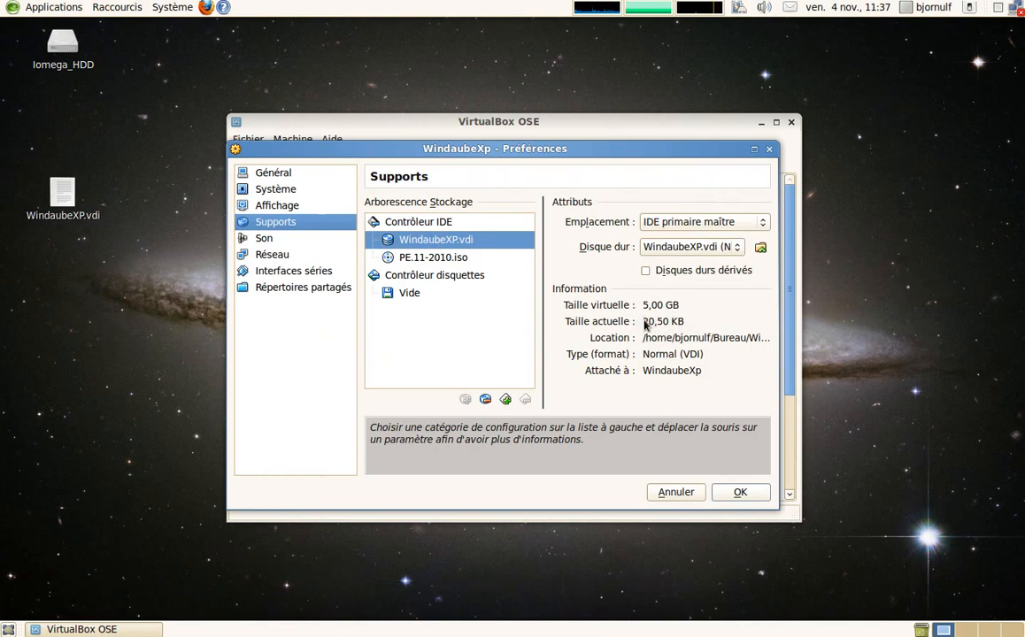
left_click(408, 256)
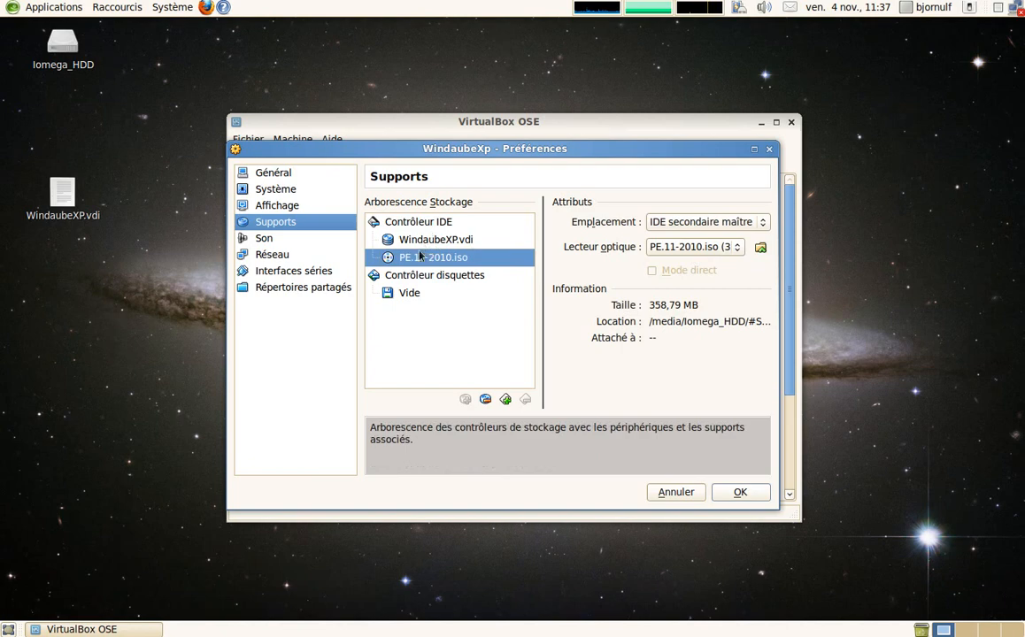
left_click(738, 491)
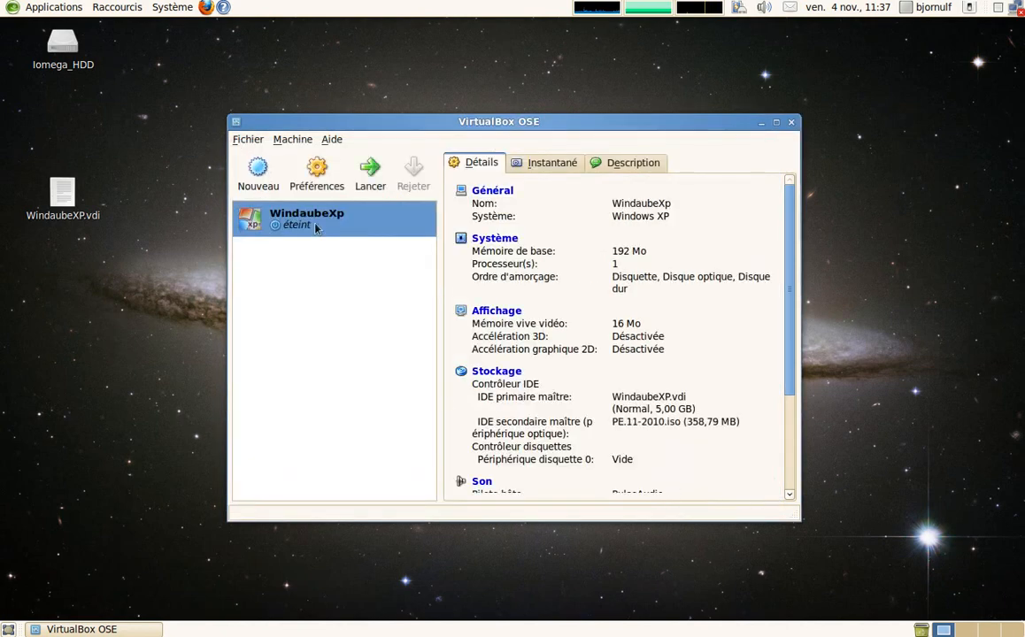
Reopen WindaubeXp's preferences and review the sound, storage and network settings, including the network access modes for Carte 1
left_click(329, 188)
left_click(295, 281)
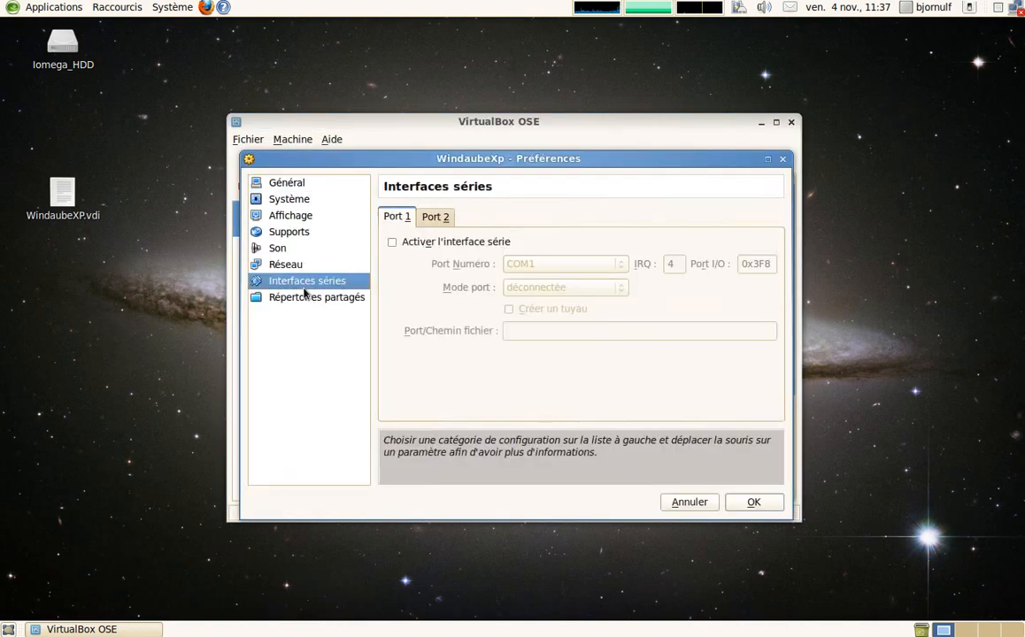
left_click(305, 265)
left_click(307, 250)
left_click(308, 233)
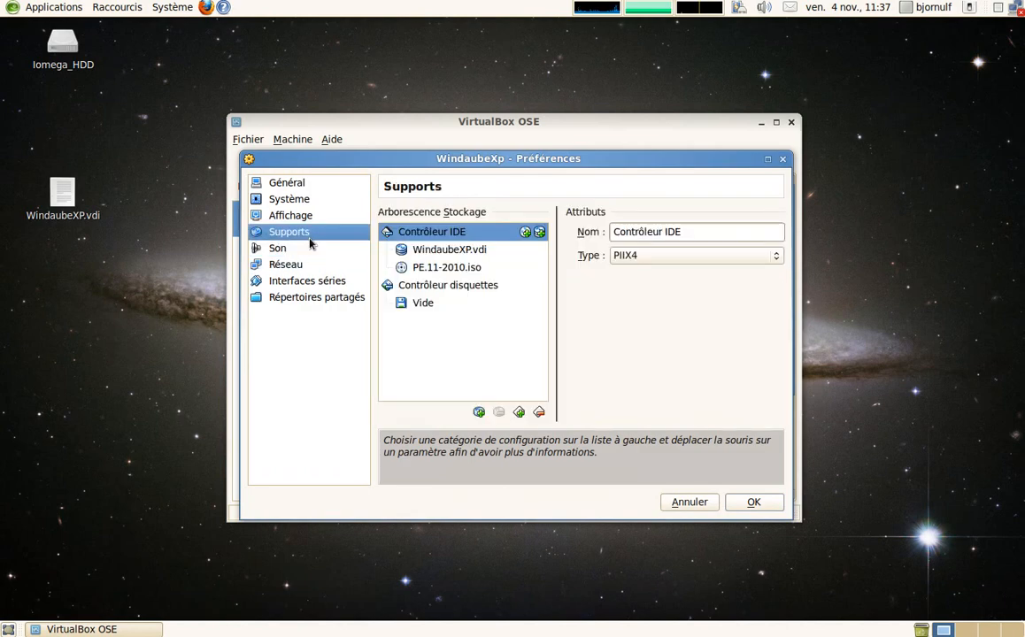
left_click(309, 280)
left_click(303, 264)
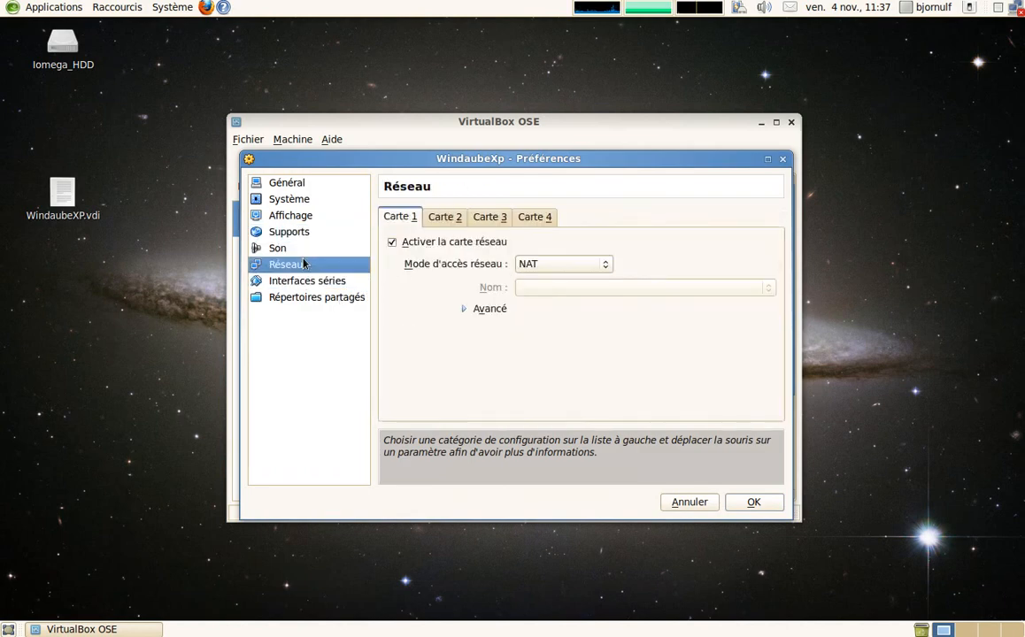
left_click(522, 268)
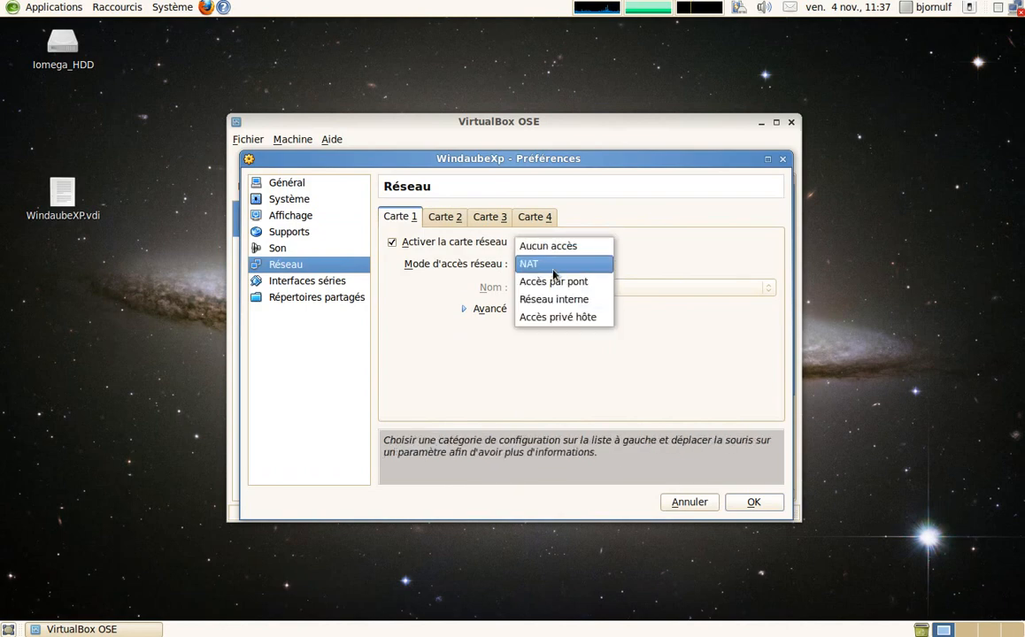
left_click(684, 261)
Examine both serial ports and the shared folders list in WindaubeXp's preferences
left_click(308, 280)
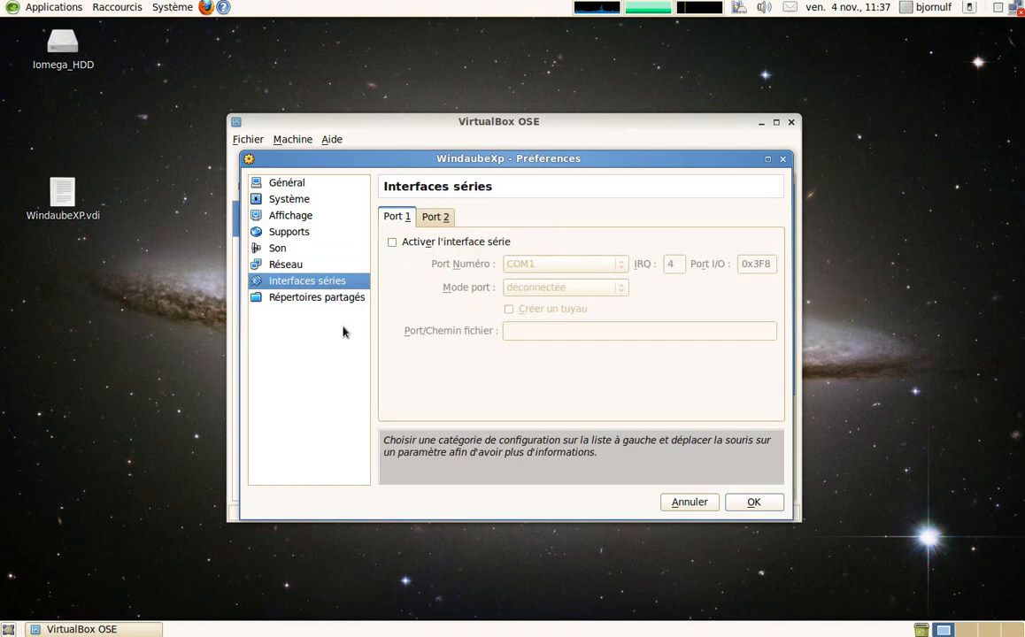
left_click(432, 221)
left_click(401, 221)
left_click(311, 301)
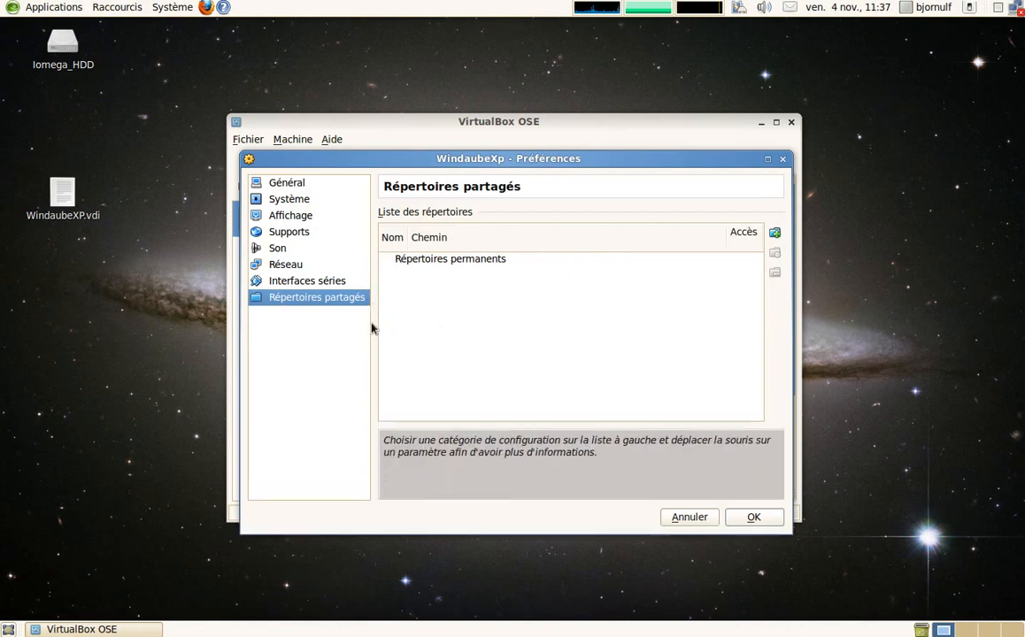
Create a folder named PARTAGE on the desktop, place it below WindaubeXP.vdi, and close the machine's preferences without saving
right_click(81, 312)
left_click(101, 334)
left_click(566, 368)
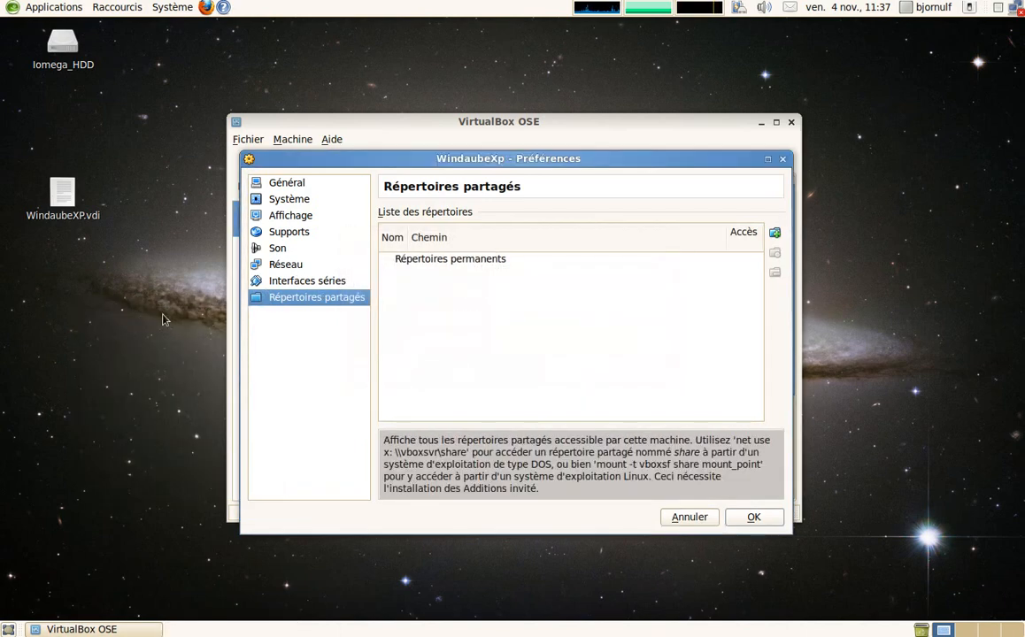
right_click(130, 316)
left_click(173, 322)
type("PARTAGE")
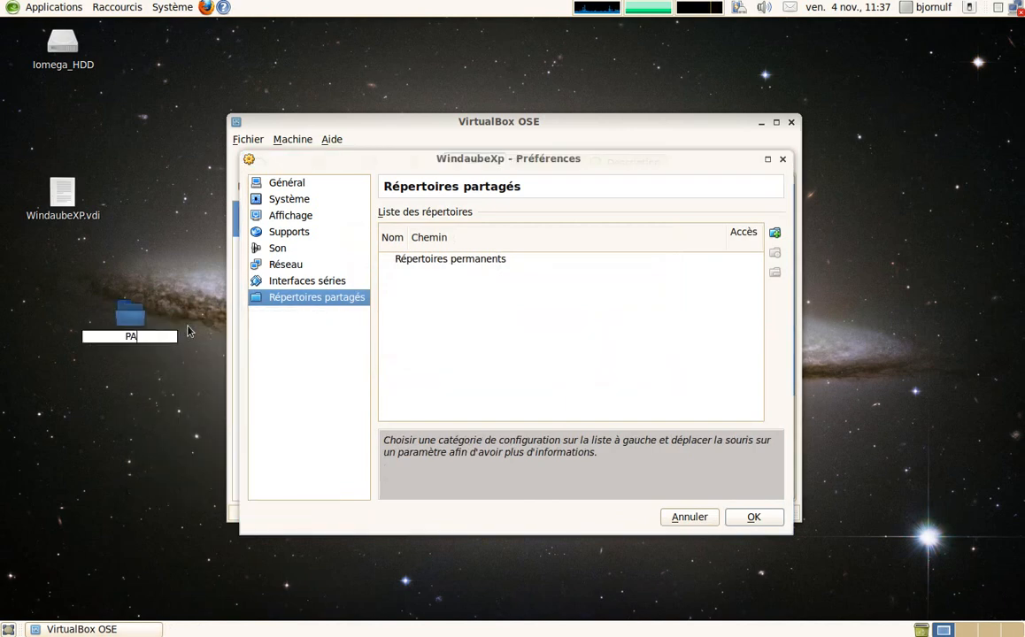
key("Return")
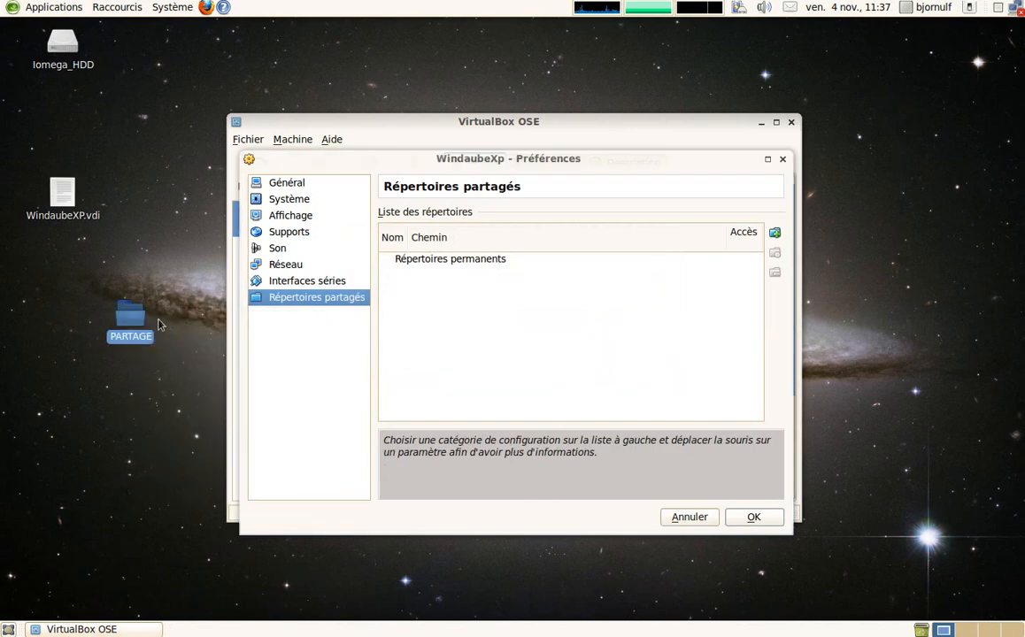
left_click_drag(141, 317, 23, 393)
left_click(17, 391)
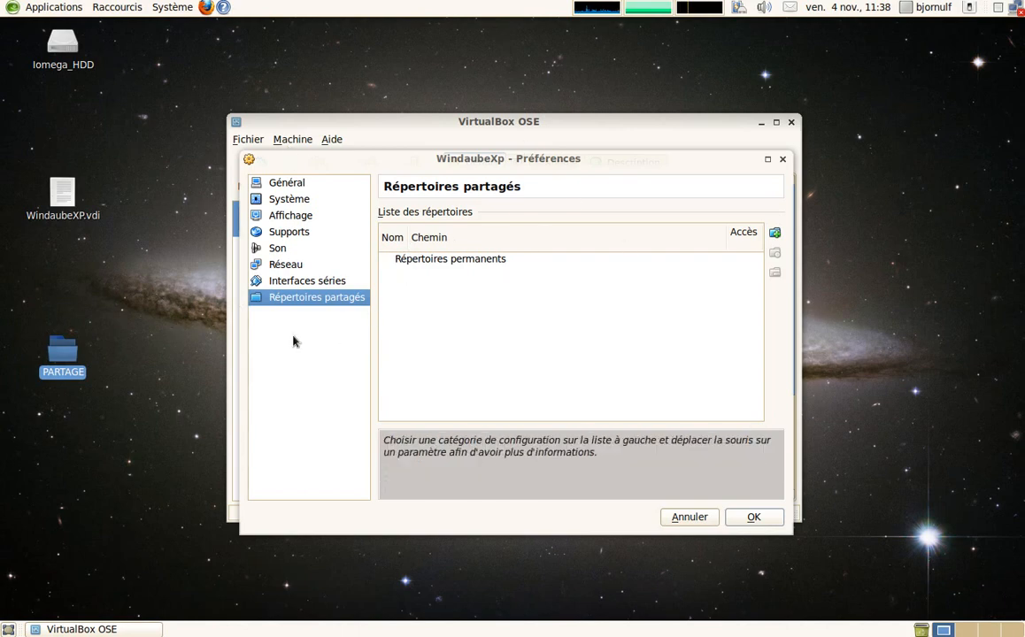
left_click(690, 515)
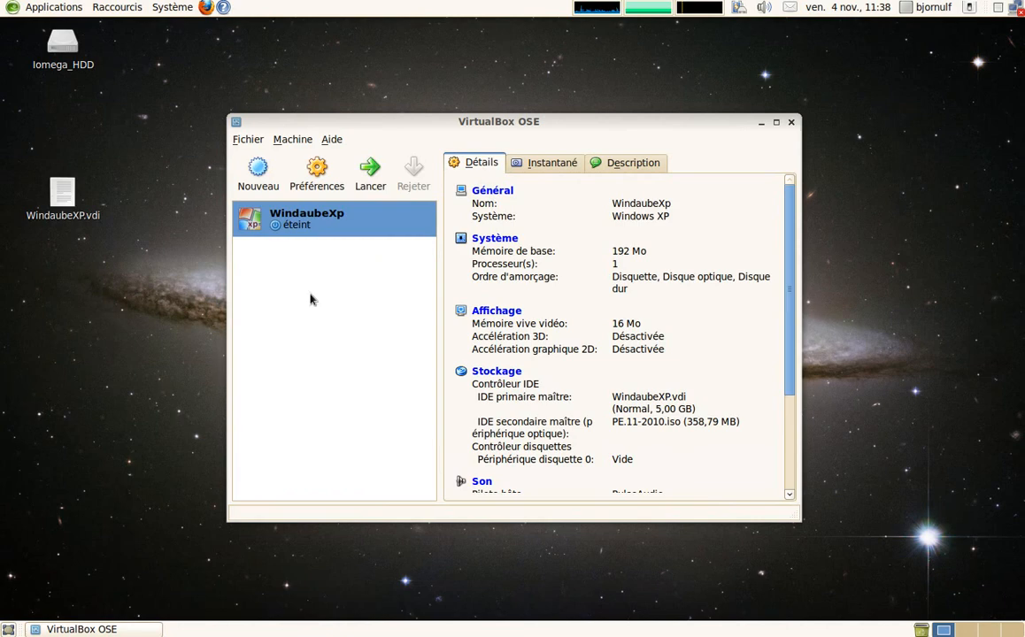
left_click(249, 140)
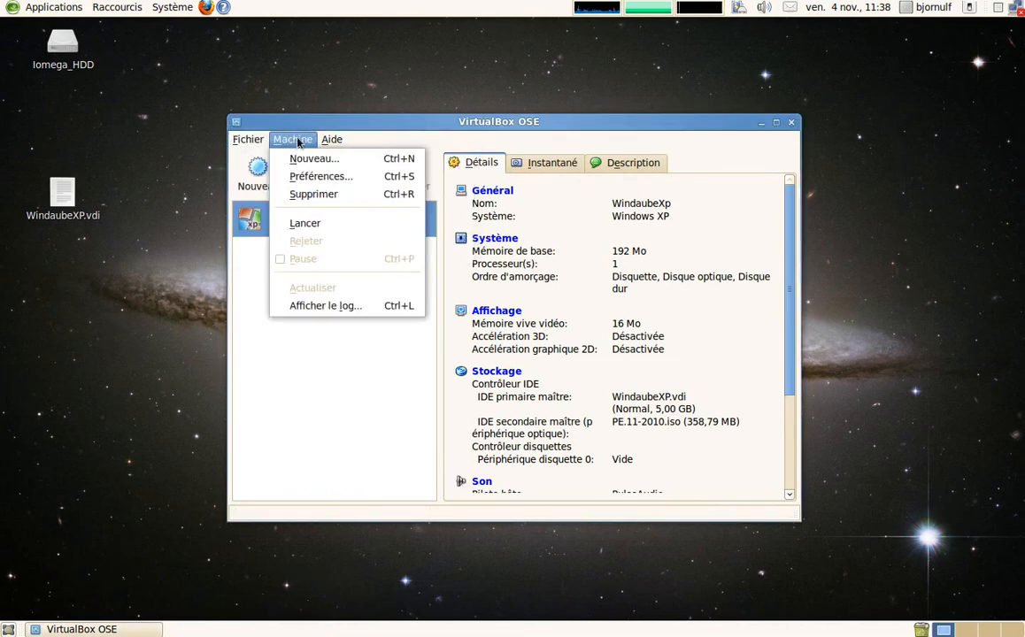
left_click(335, 139)
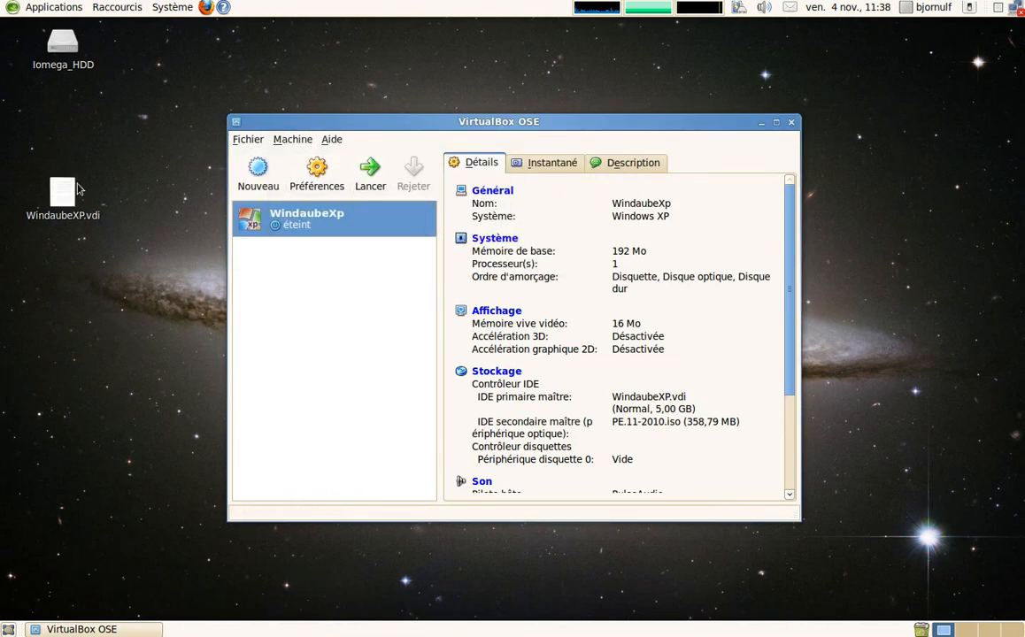
Start the WindaubeXp virtual machine and move its window clear of the VirtualBox manager's machine list
left_click_drag(352, 120, 281, 110)
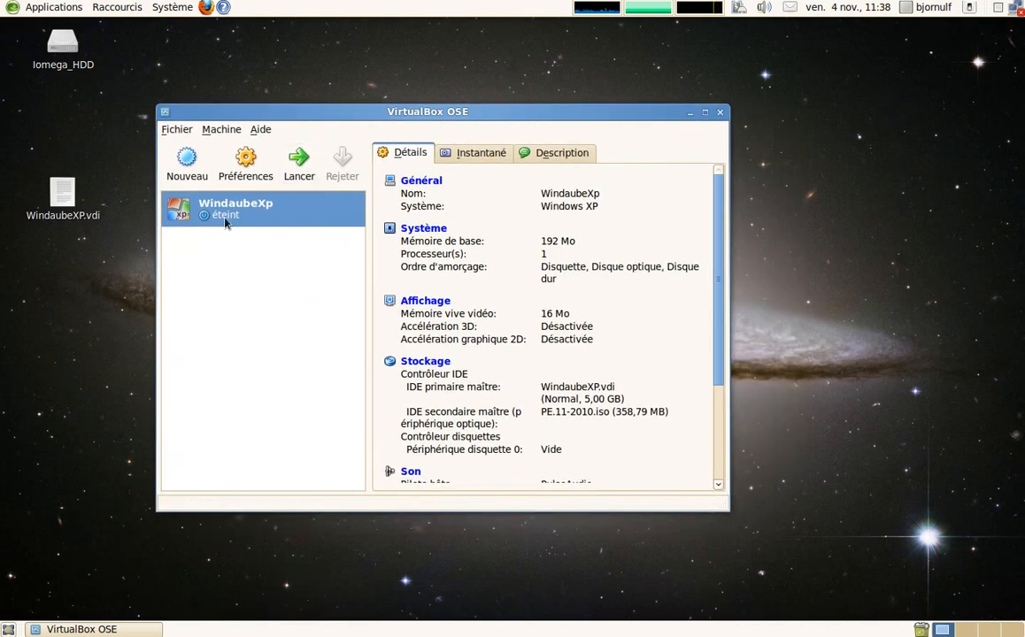
left_click(78, 203)
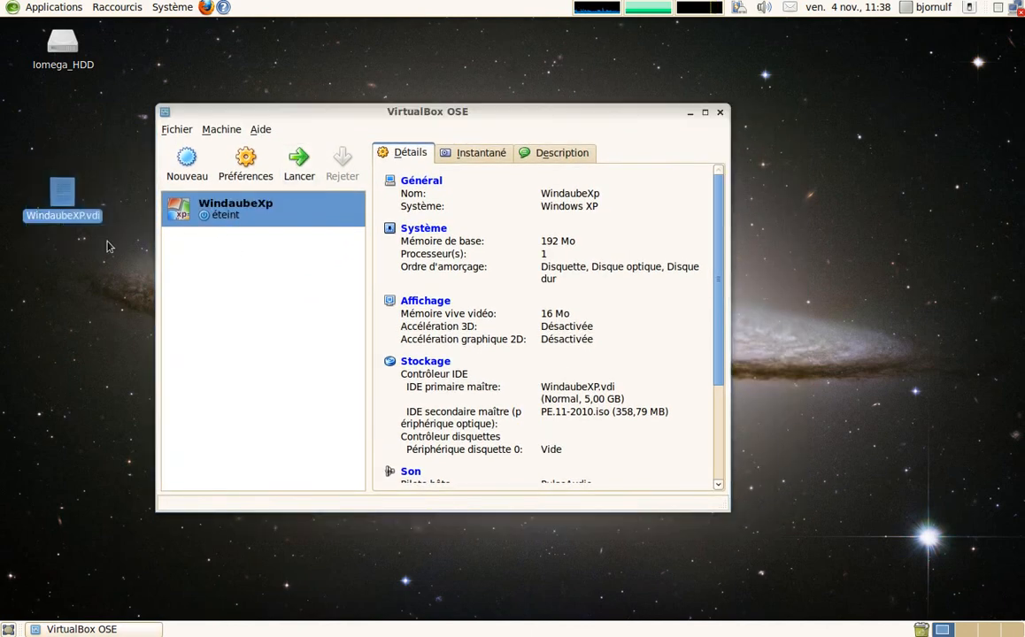
left_click(241, 182)
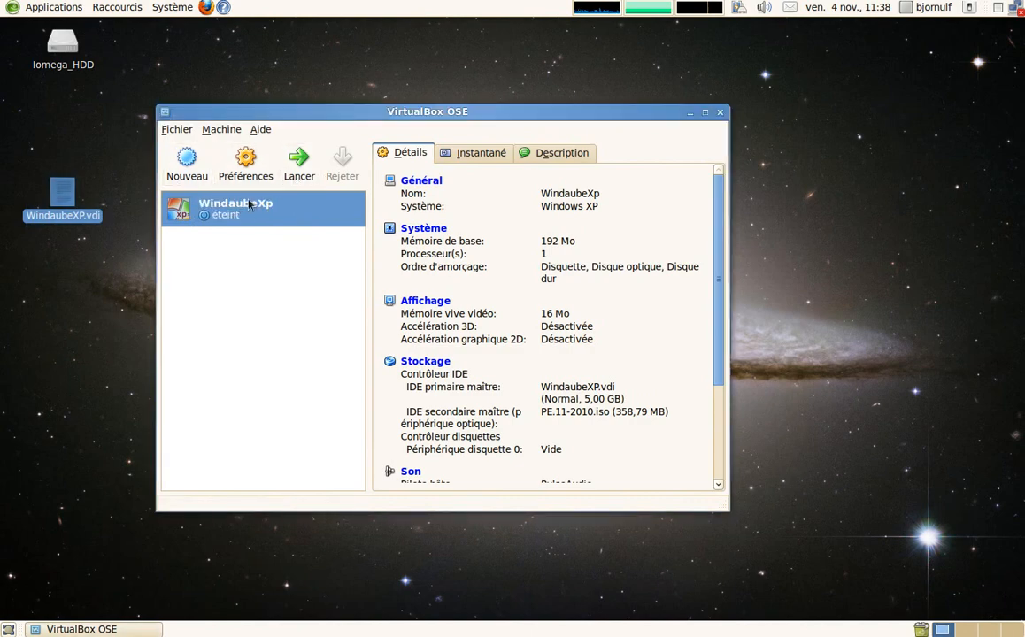
left_click(299, 163)
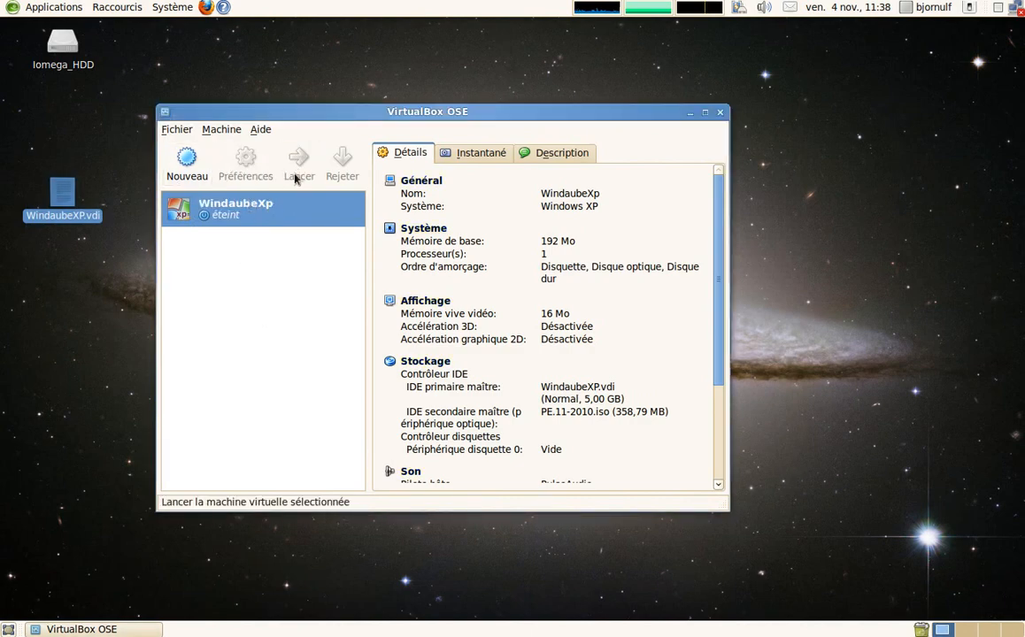
mouse_move(407, 122)
left_mouse_down()
mouse_move(435, 137)
mouse_move(413, 117)
left_mouse_up()
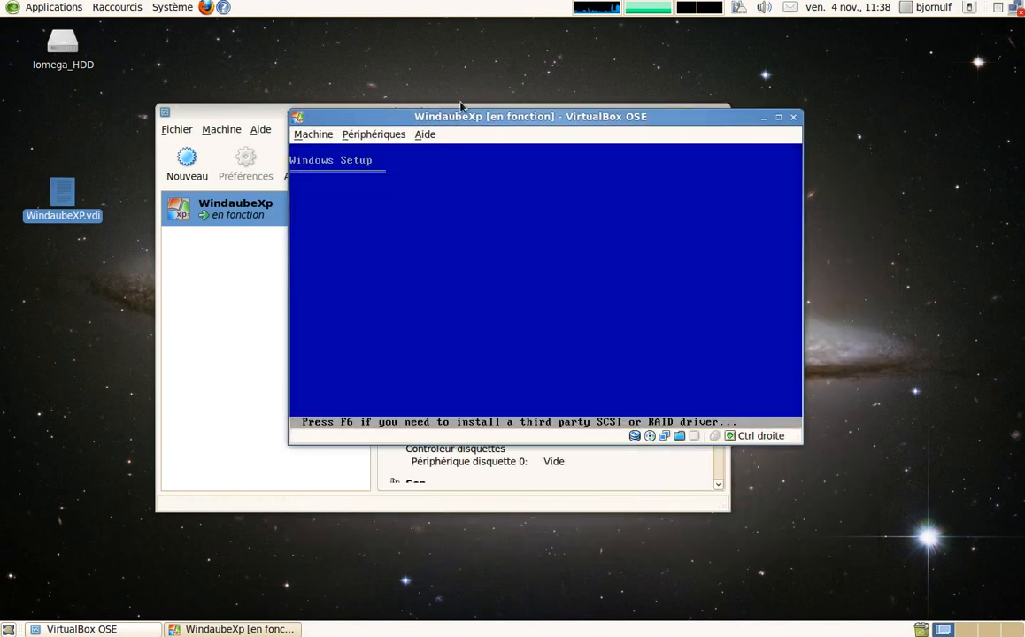
left_click_drag(461, 111, 558, 206)
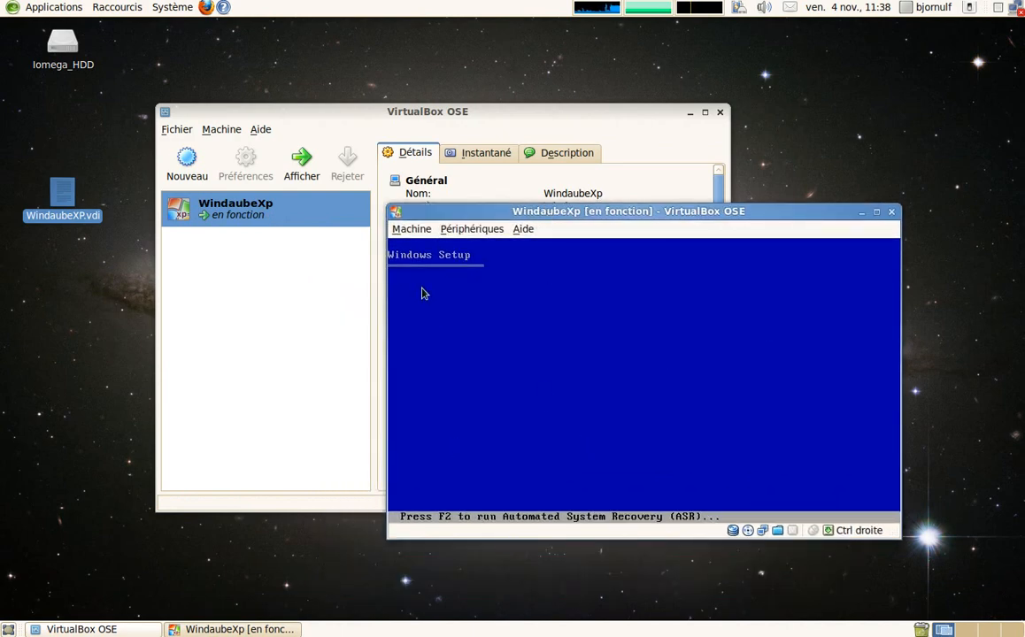
Capture the mouse inside the WindaubeXp virtual machine and release it back to the host, doing this twice
left_click(485, 264)
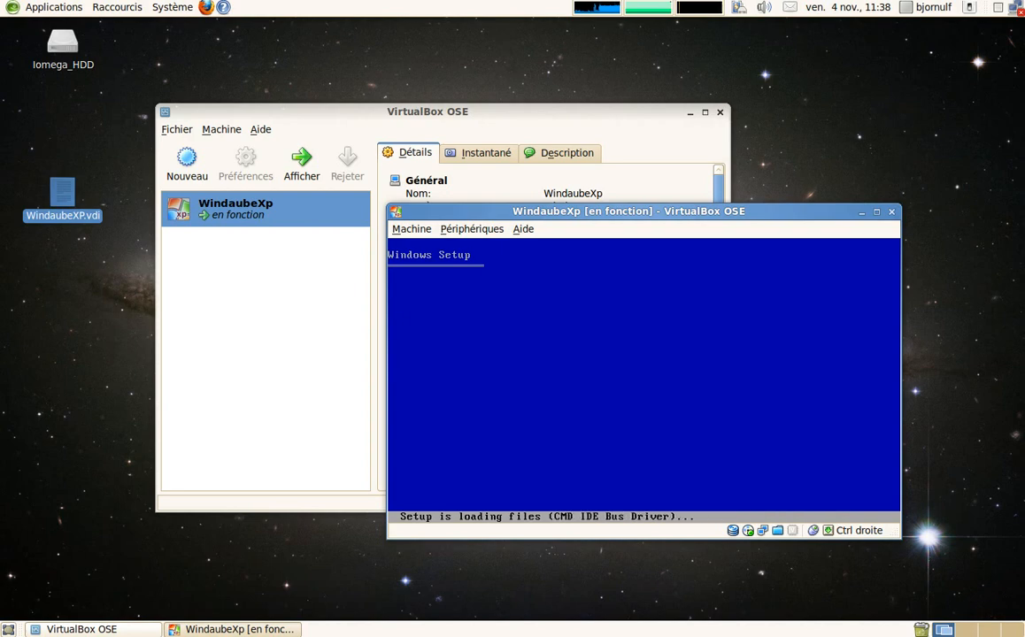
key("Control_R")
left_click(493, 276)
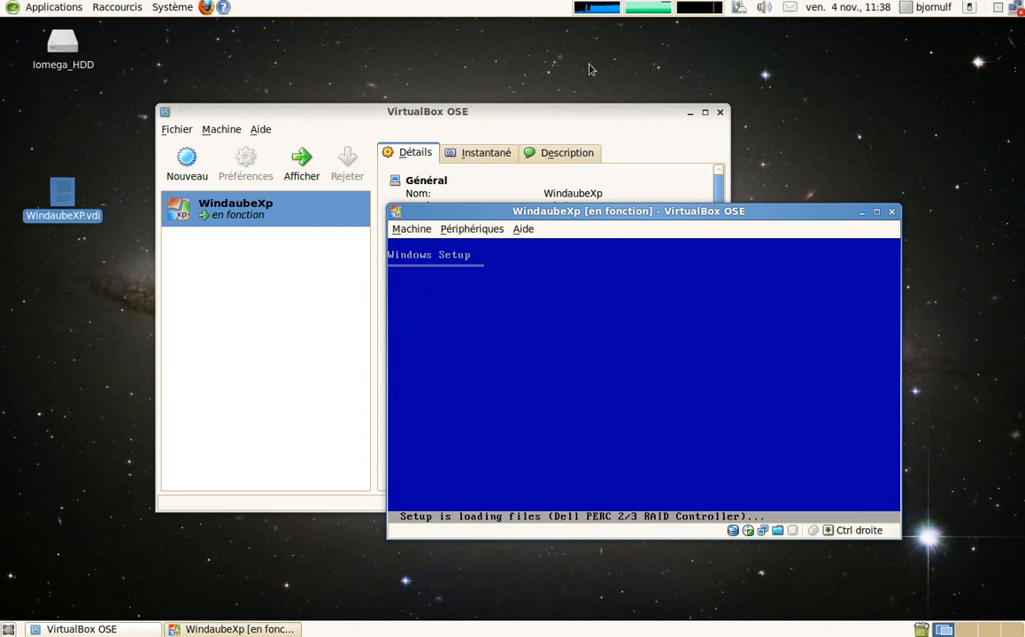
key("Control_R")
Minimize the VirtualBox manager, move the WindaubeXp window to the middle of the desktop, and try a selection on the host desktop
left_click(691, 113)
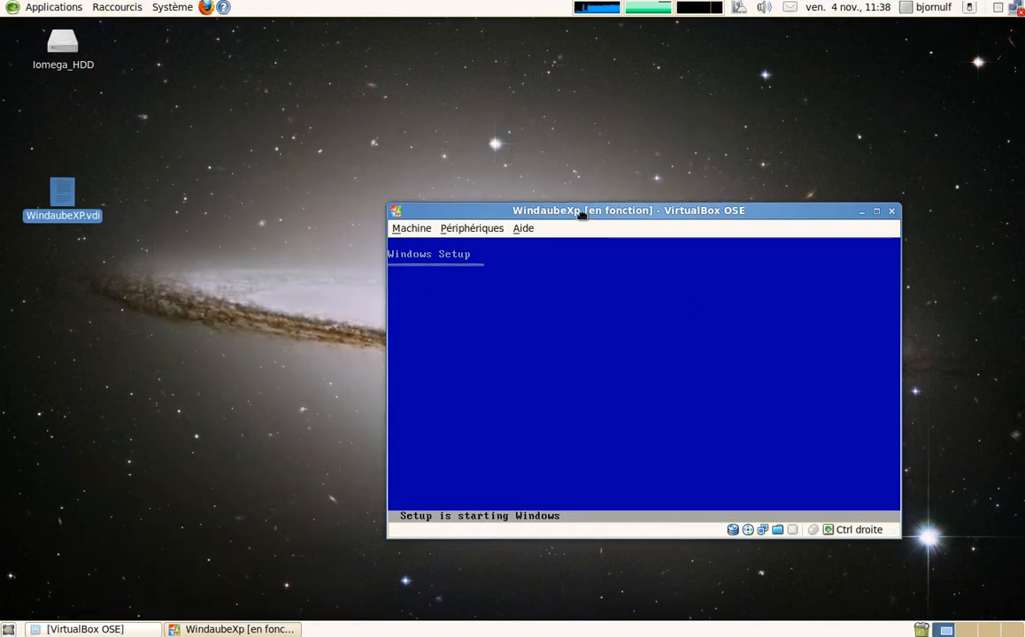
left_click_drag(576, 212, 503, 145)
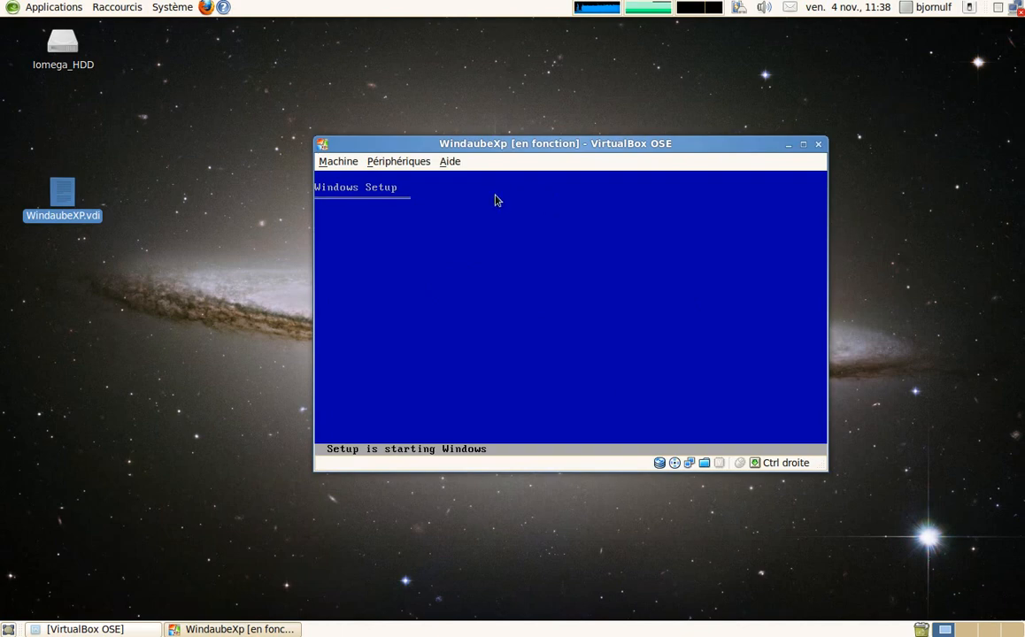
left_click(195, 322)
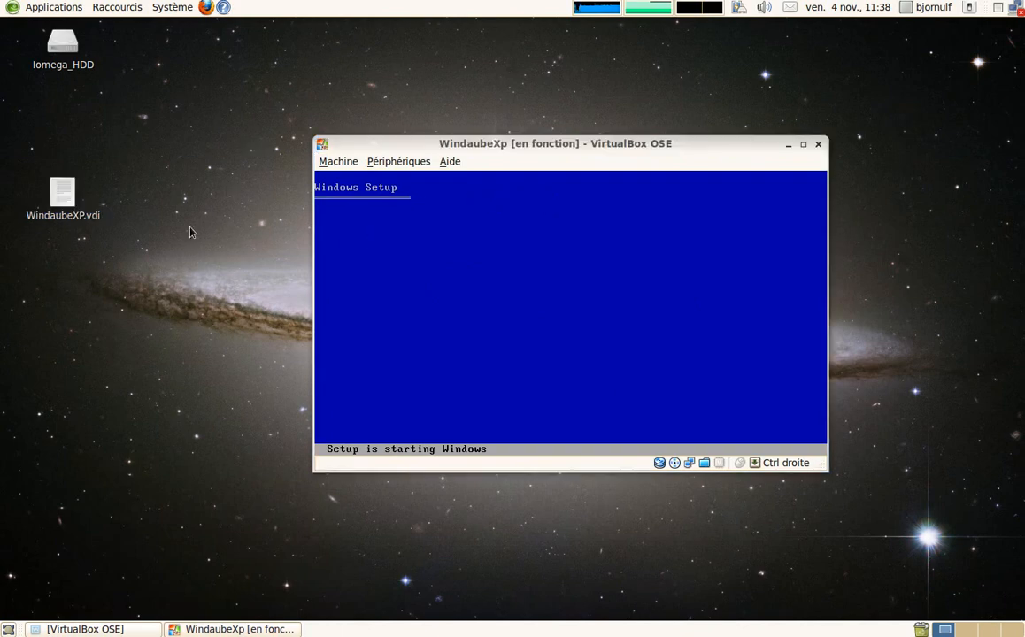
left_click_drag(150, 177, 237, 448)
Return control to the virtual machine, set up Windows XP on the unpartitioned space, and start formatting the new partition
left_click(458, 258)
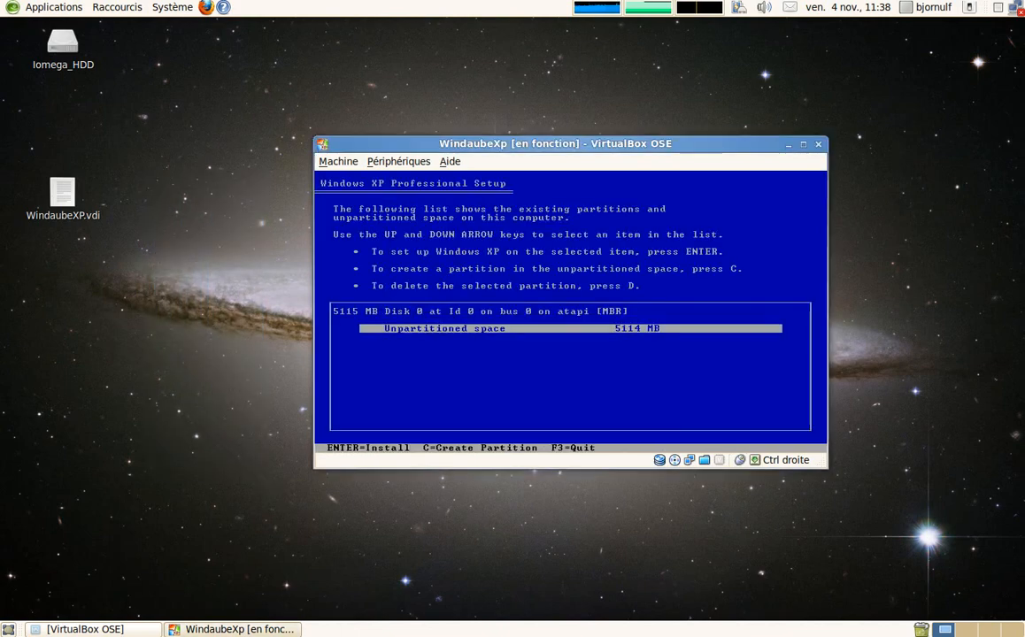
key("Return")
key("Return")
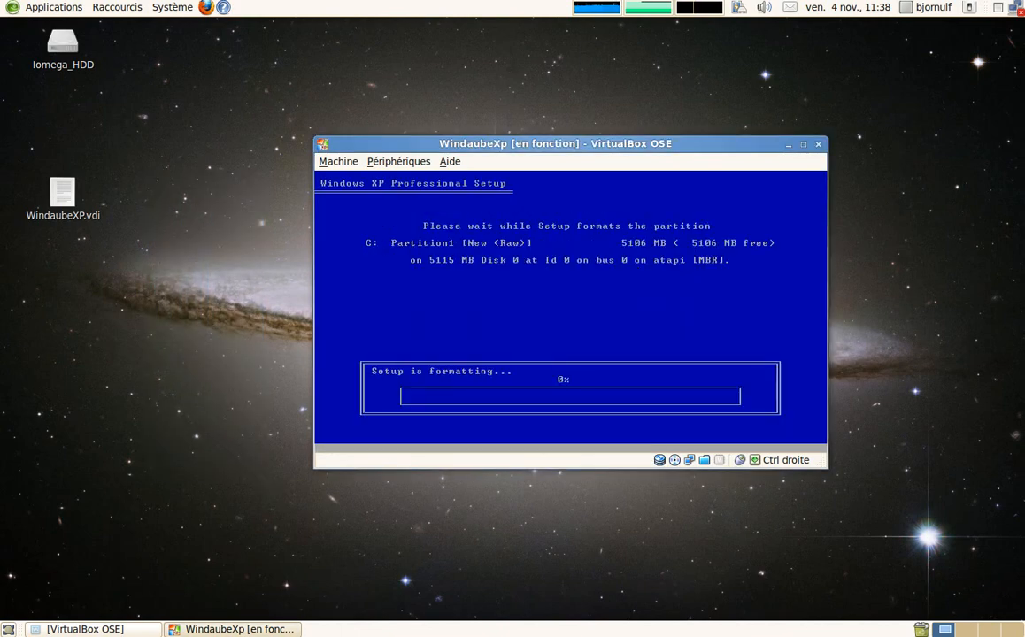
Release the mouse from the virtual machine and review its device options, including the Guest Additions installation
key("Control_R")
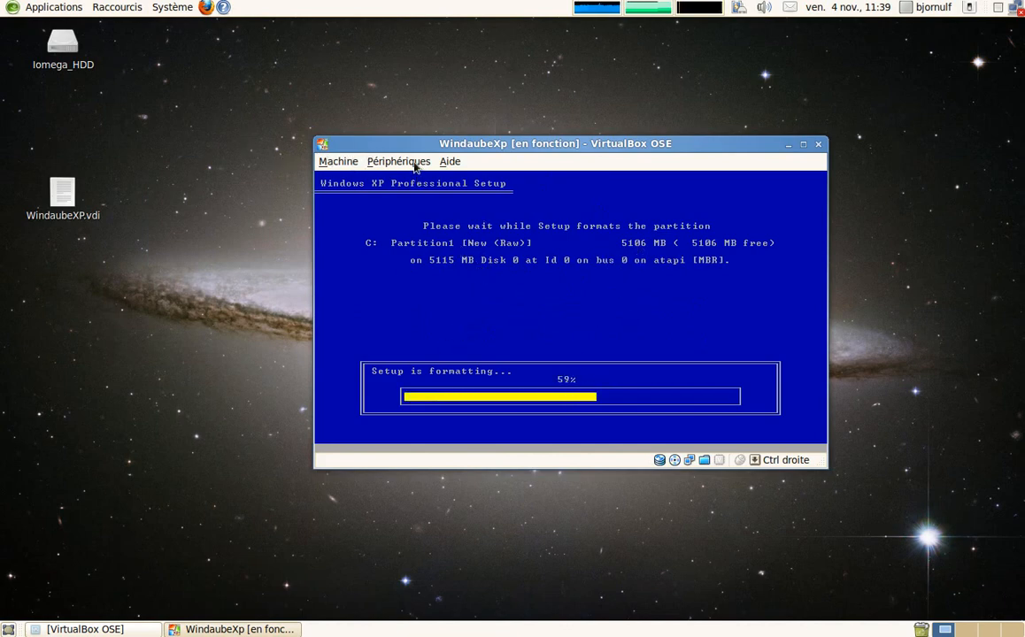
left_click(381, 160)
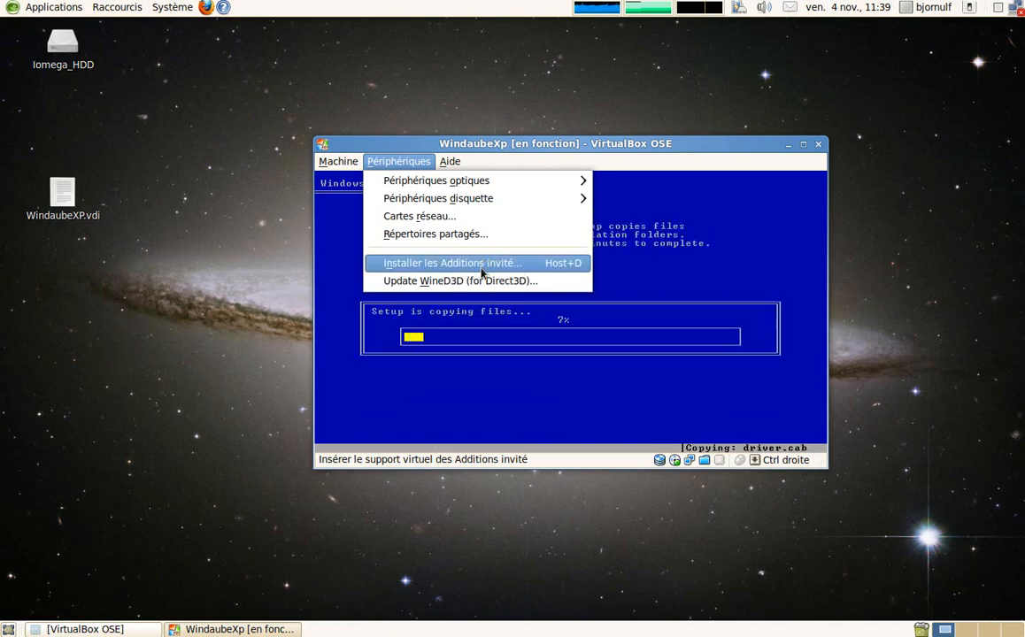
left_click(418, 169)
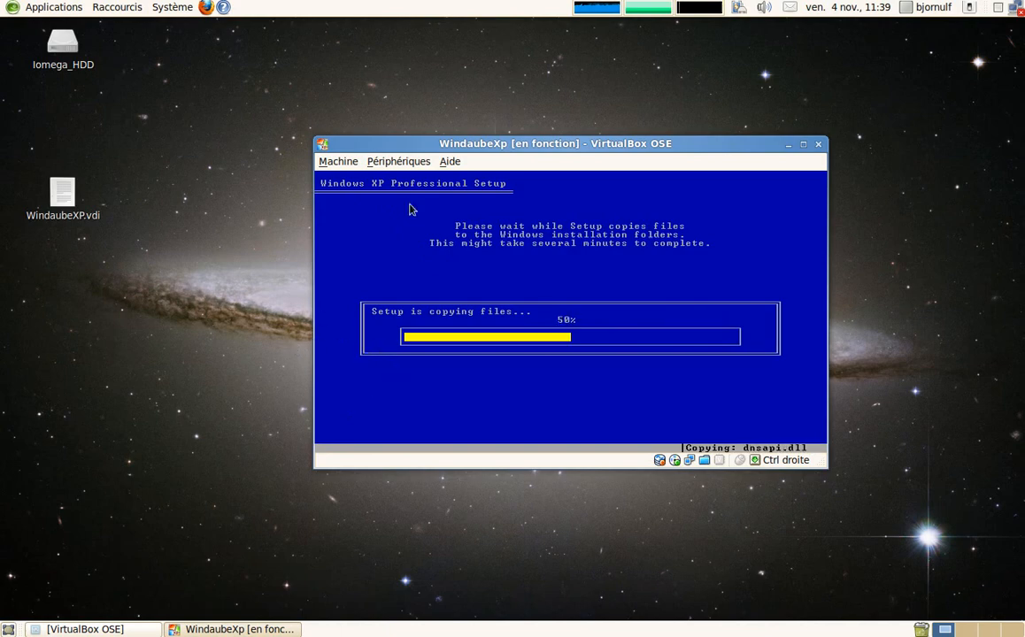
Reposition the WindaubeXp window near the middle of the desktop while Windows XP setup runs
left_click_drag(433, 148, 425, 174)
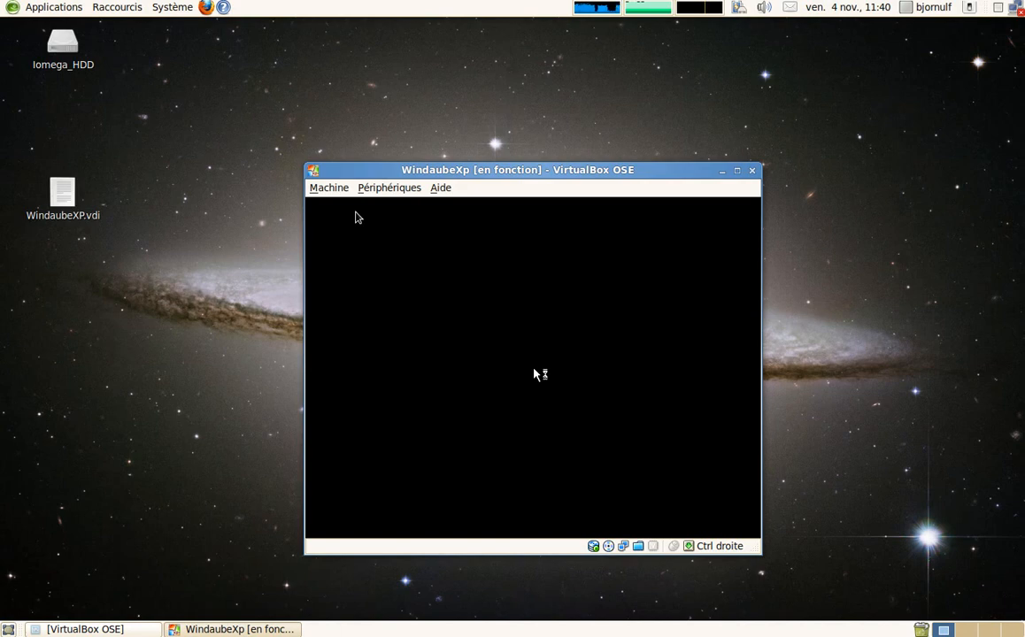
left_click_drag(358, 168, 308, 113)
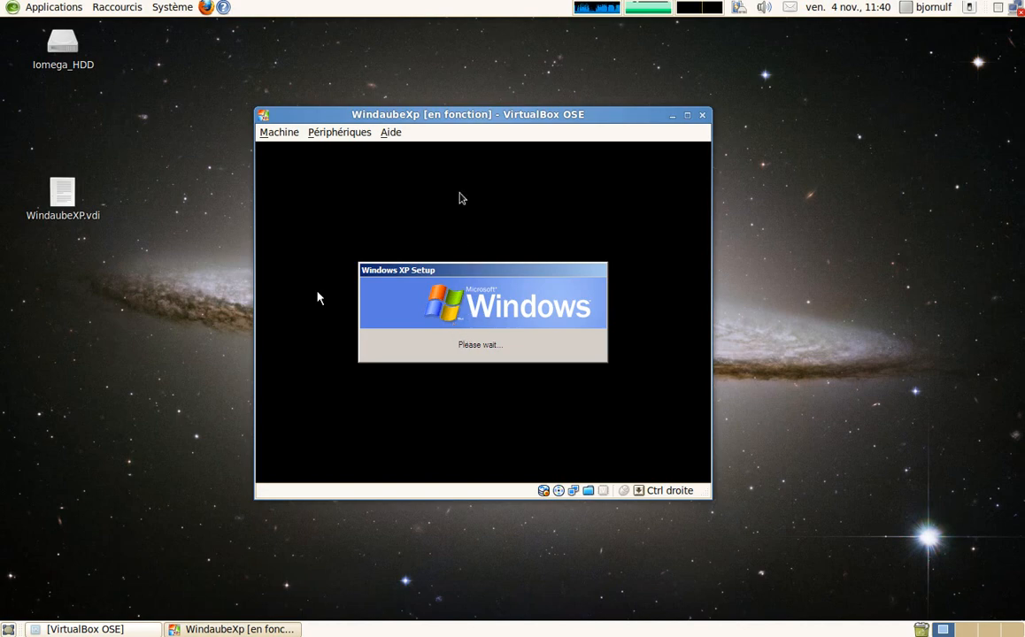
left_click_drag(476, 121, 535, 128)
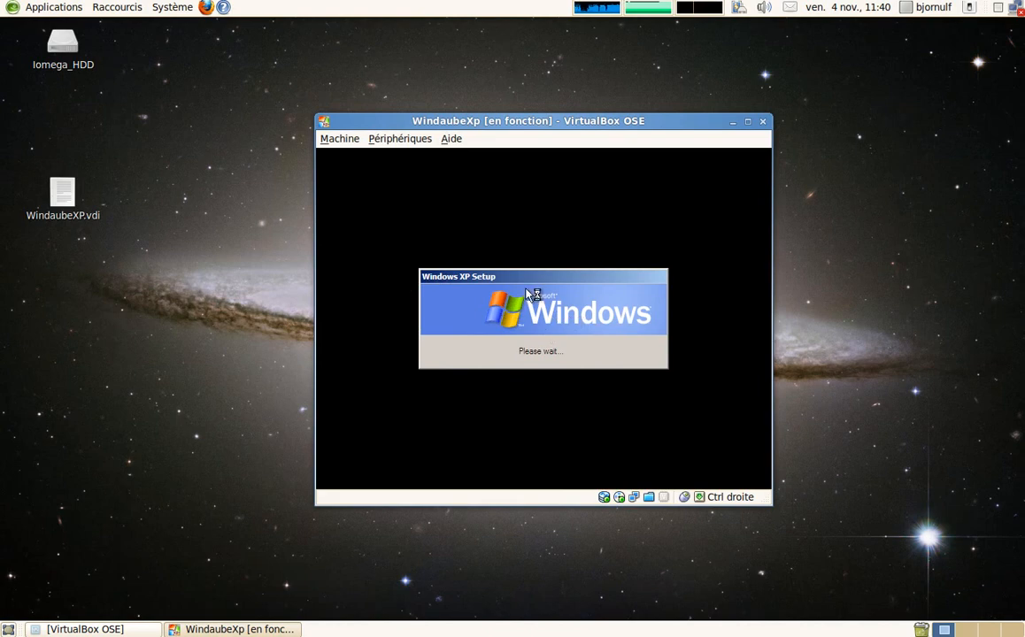
Switch WindaubeXp to full screen and back to windowed mode, and move its window farther away from the desktop icons
key("Control_R")
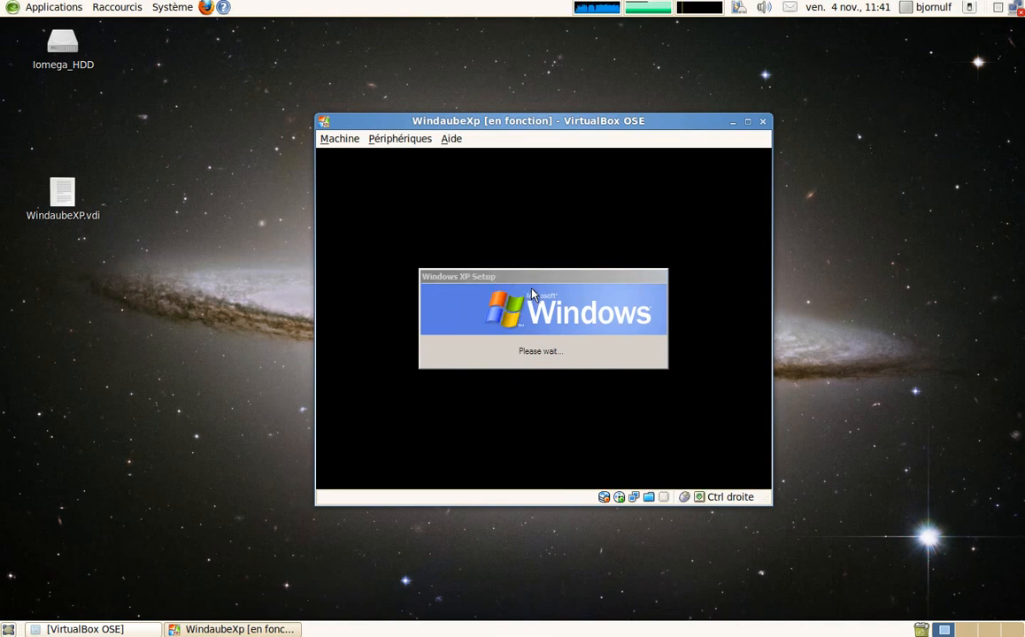
key("ctrl+f")
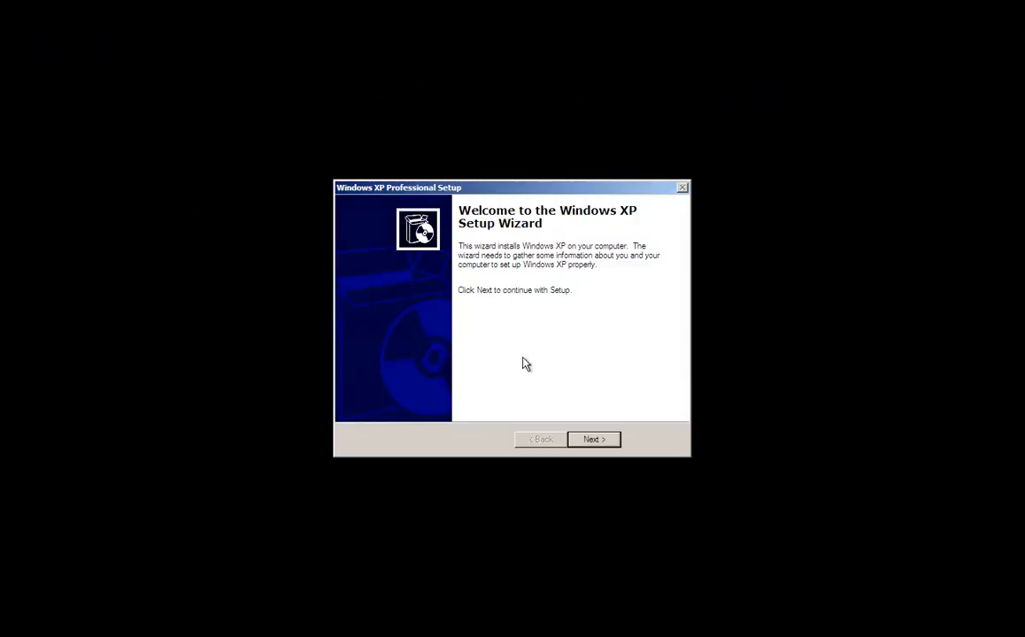
key("ctrl+f")
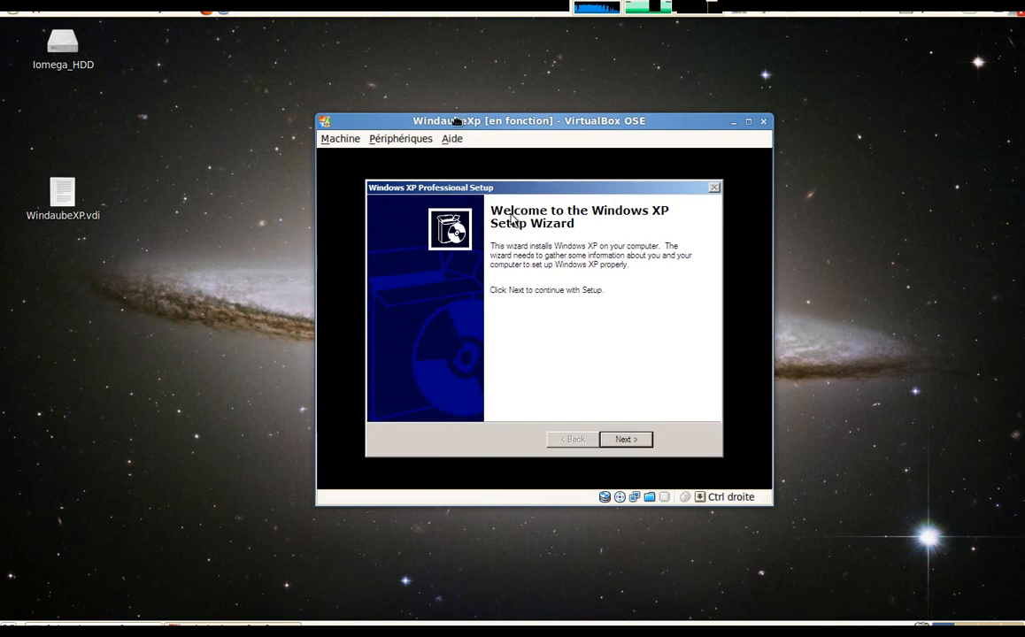
left_click_drag(456, 123, 554, 148)
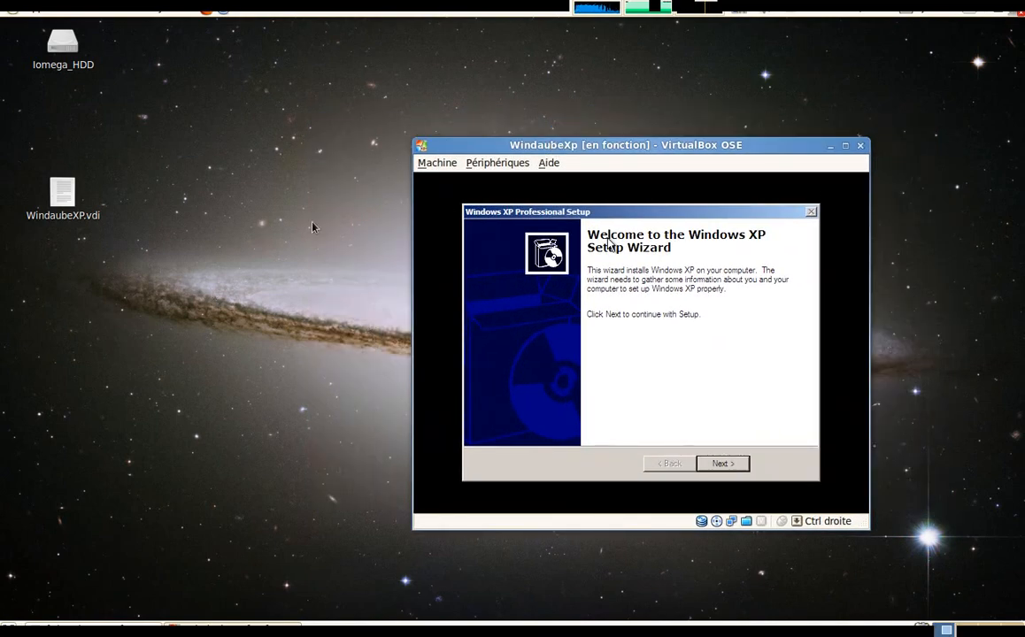